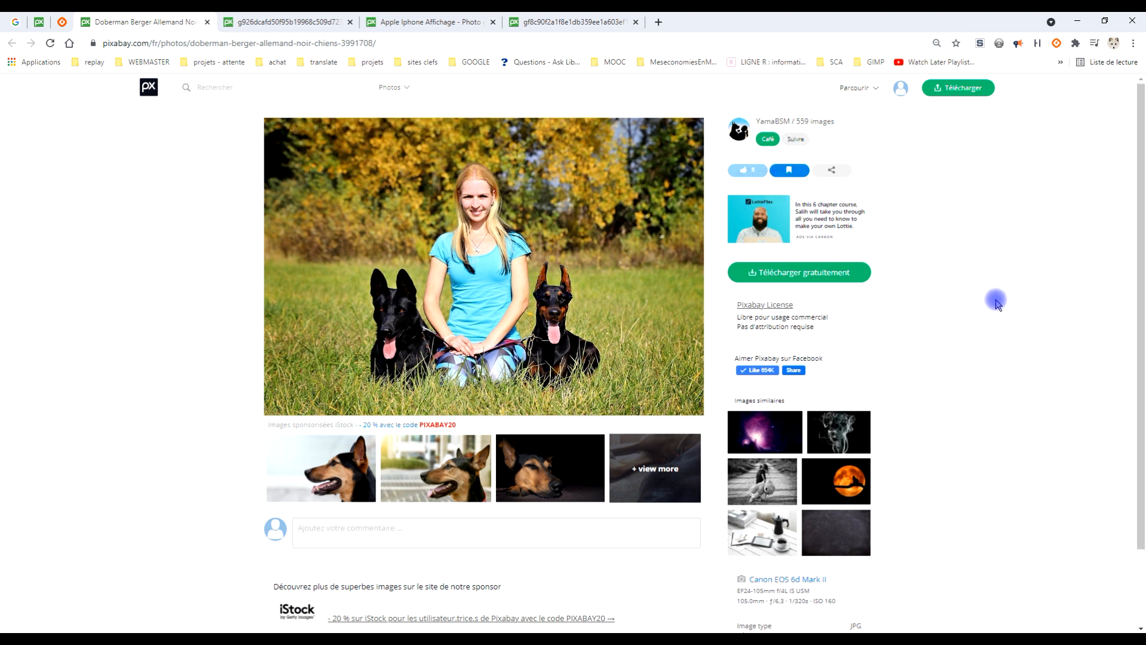
View the free download sizes of the photo of the woman with two Dobermans, and copy its open 1920×1299 version.
{"action": "left_click", "coordinate": [798, 272]}
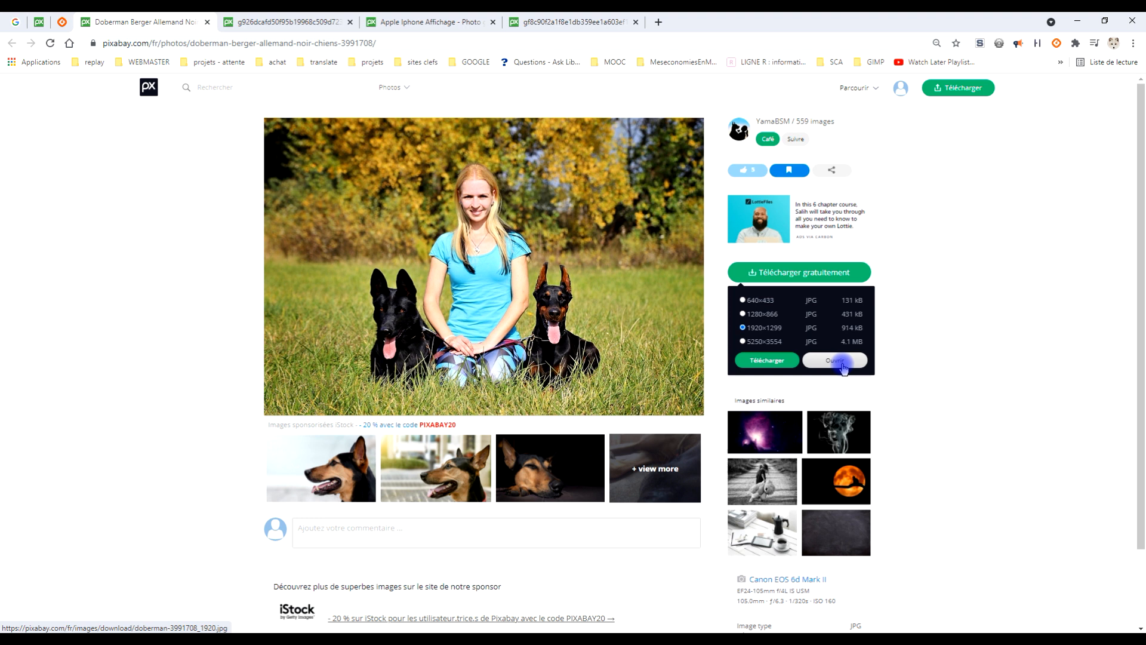
{"action": "left_click", "coordinate": [270, 22]}
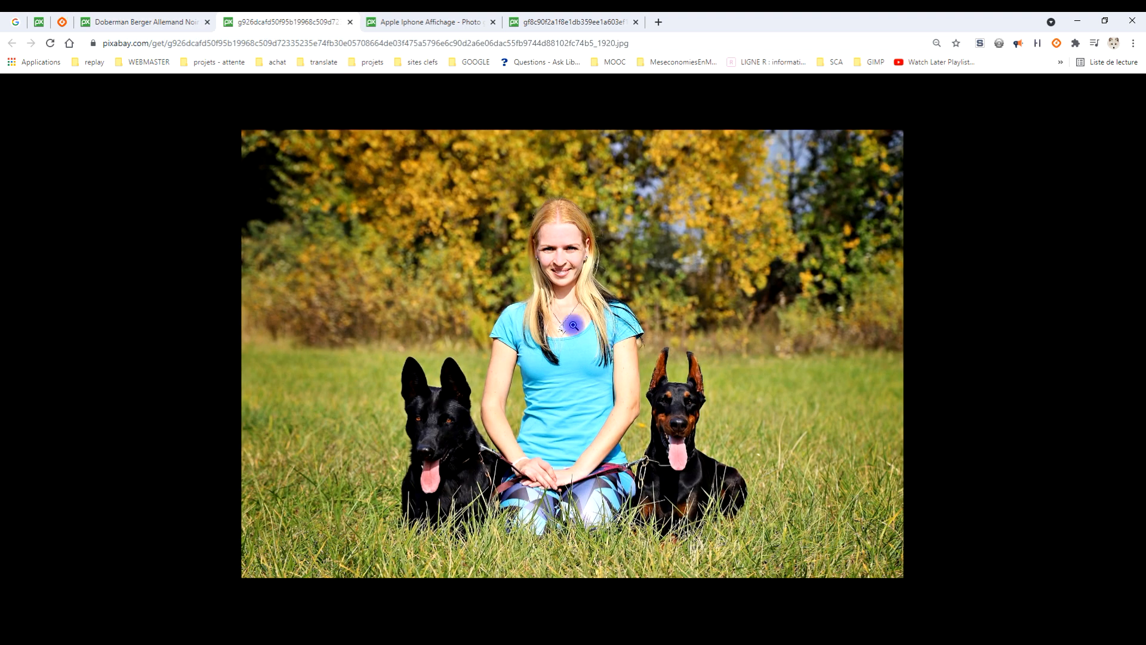
{"action": "right_click", "coordinate": [559, 265]}
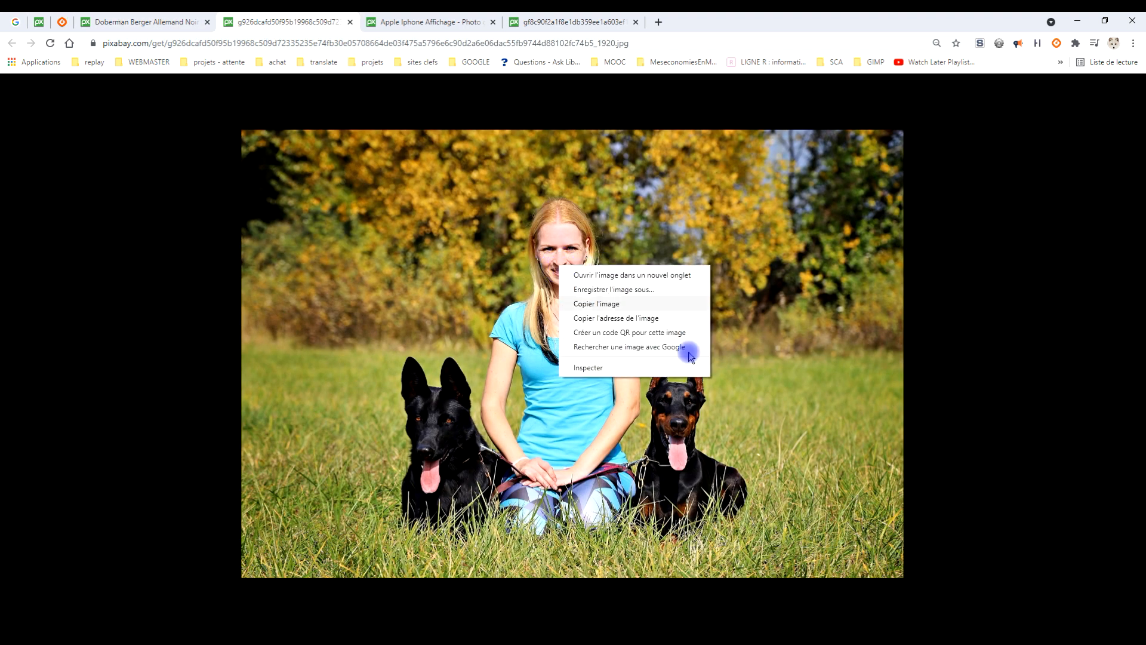
{"action": "left_click", "coordinate": [605, 304]}
Switch to GIMP and paste the copied photo as a new image.
{"action": "left_click", "coordinate": [190, 632]}
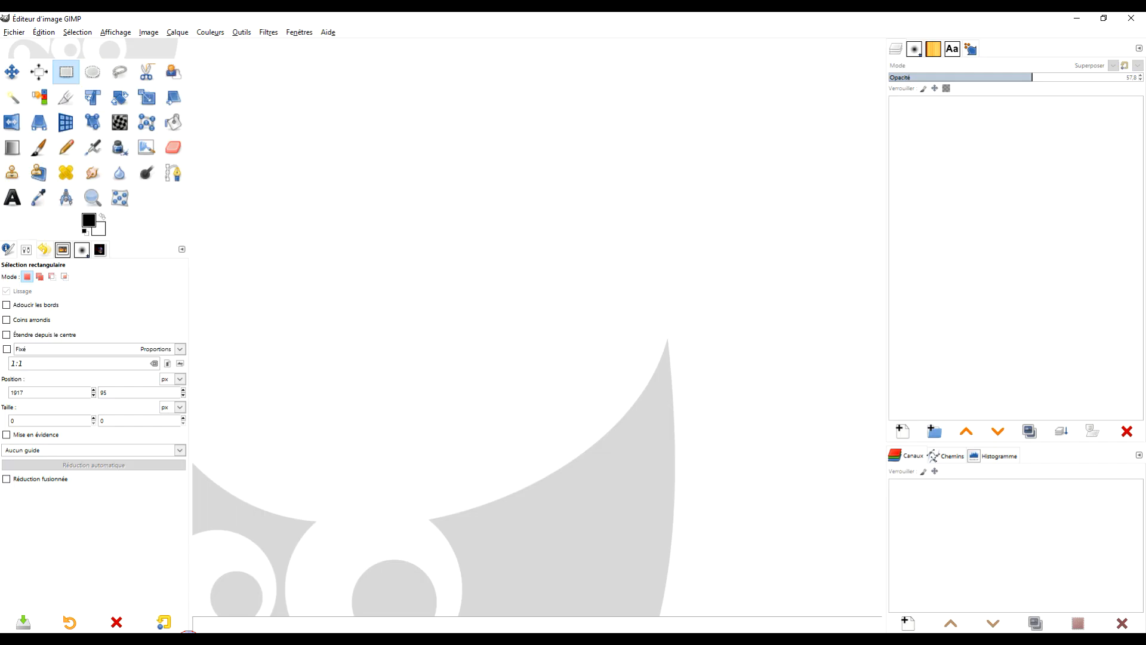
{"action": "left_click", "coordinate": [41, 33]}
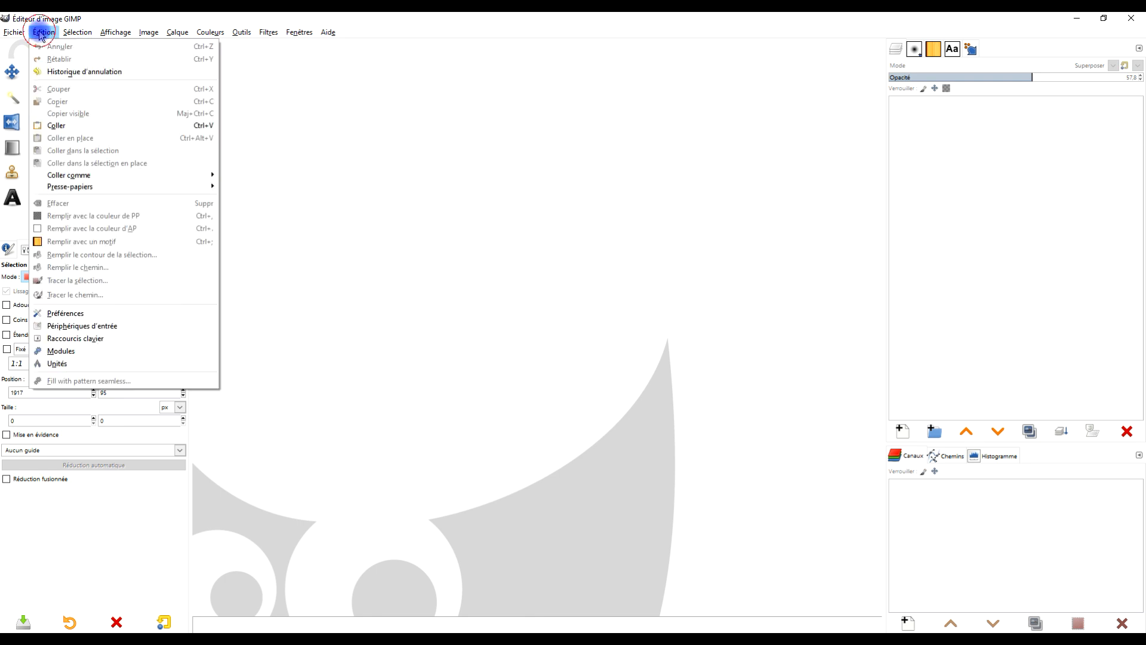
{"action": "mouse_move", "coordinate": [166, 174]}
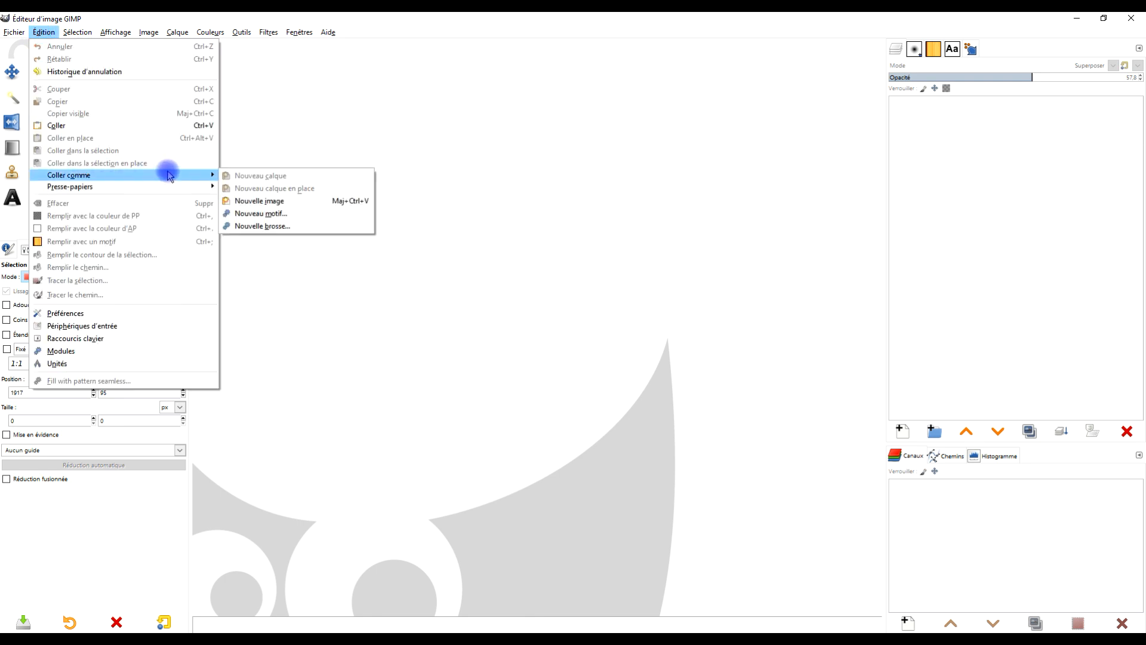
{"action": "left_click", "coordinate": [308, 203]}
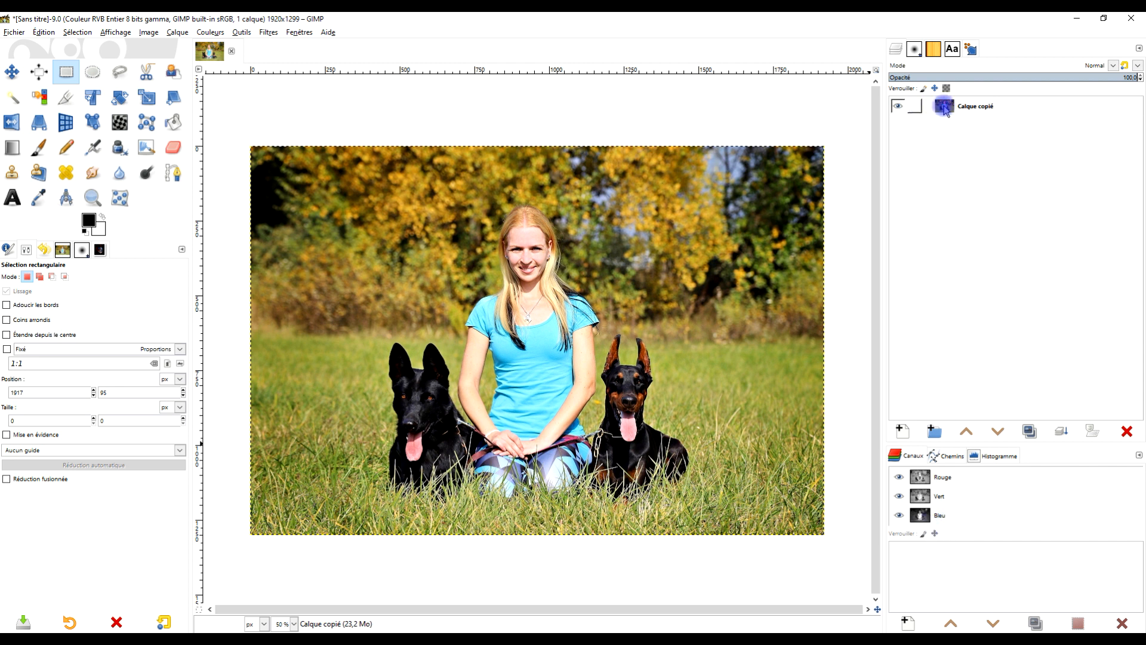
Rename the pasted layer as ORIGINAL.
{"action": "double_click", "coordinate": [976, 106]}
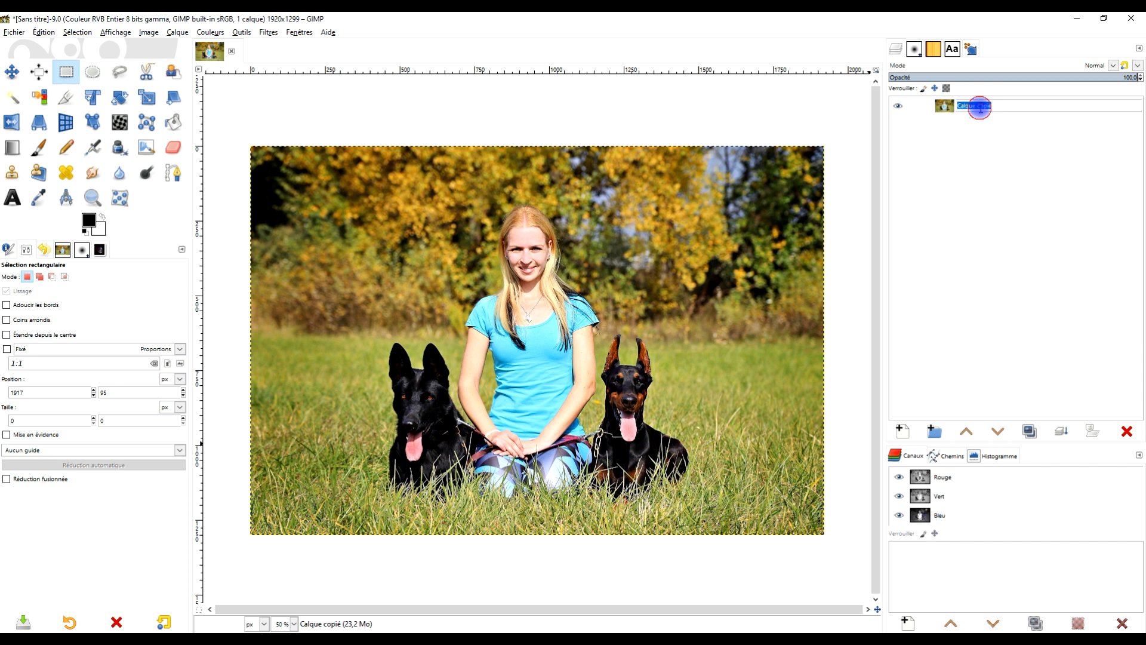
{"action": "key", "text": "Caps_Lock"}
{"action": "type", "text": "ORIGINAL"}
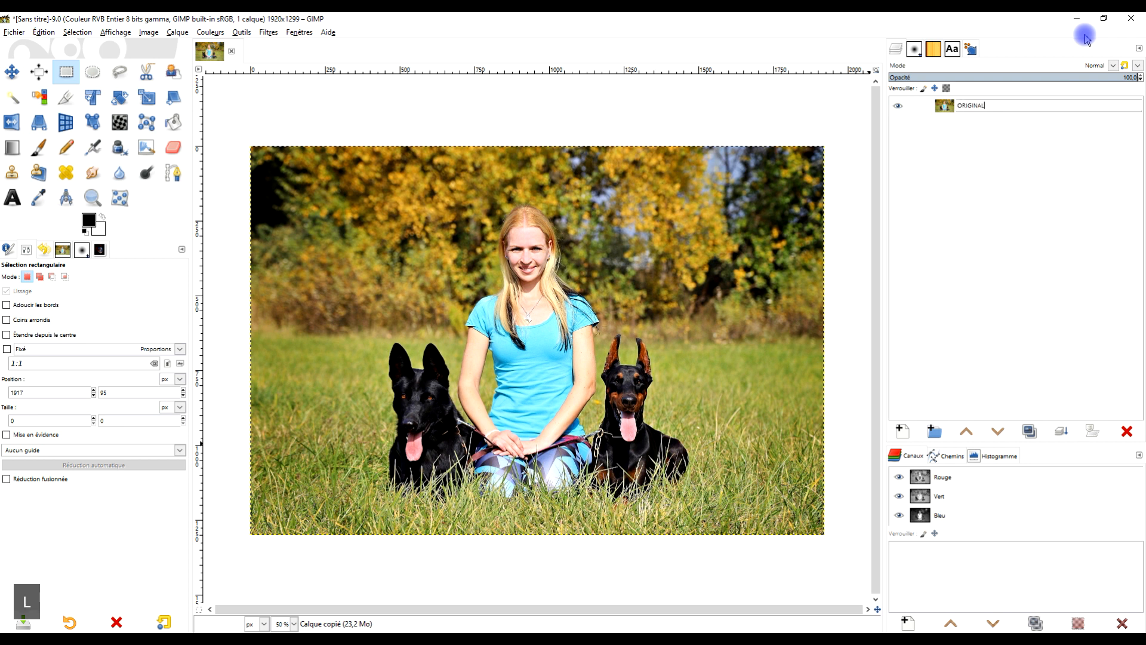
{"action": "key", "text": "Return"}
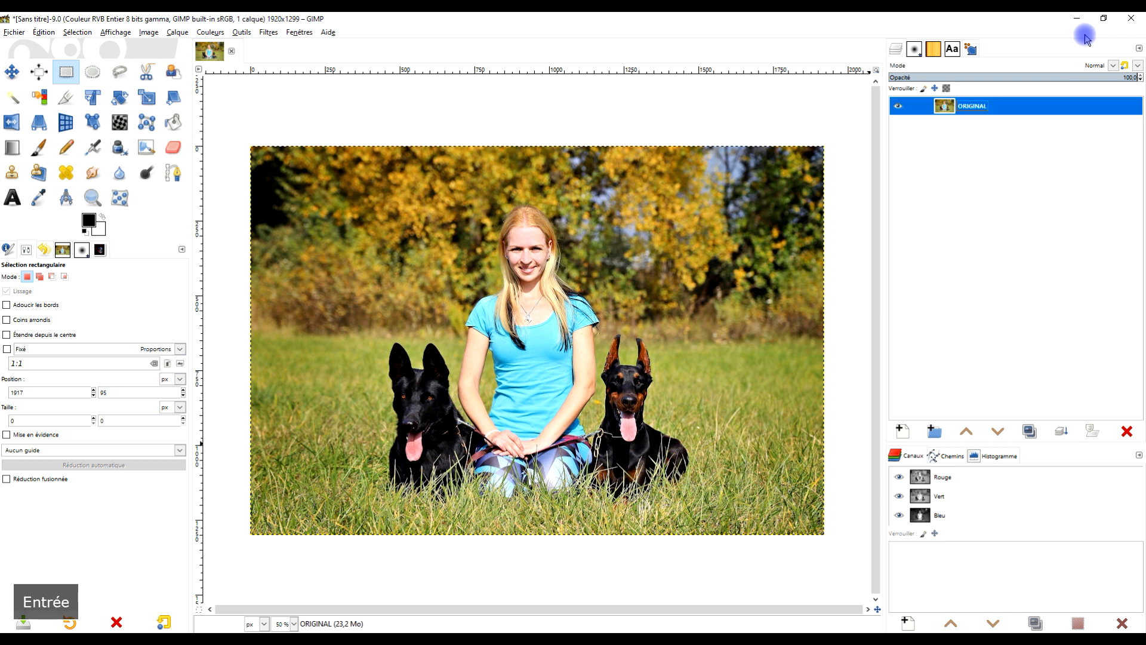
Duplicate the ORIGINAL layer and name the copy ARRIERE-PLAN.
{"action": "left_click", "coordinate": [1029, 432]}
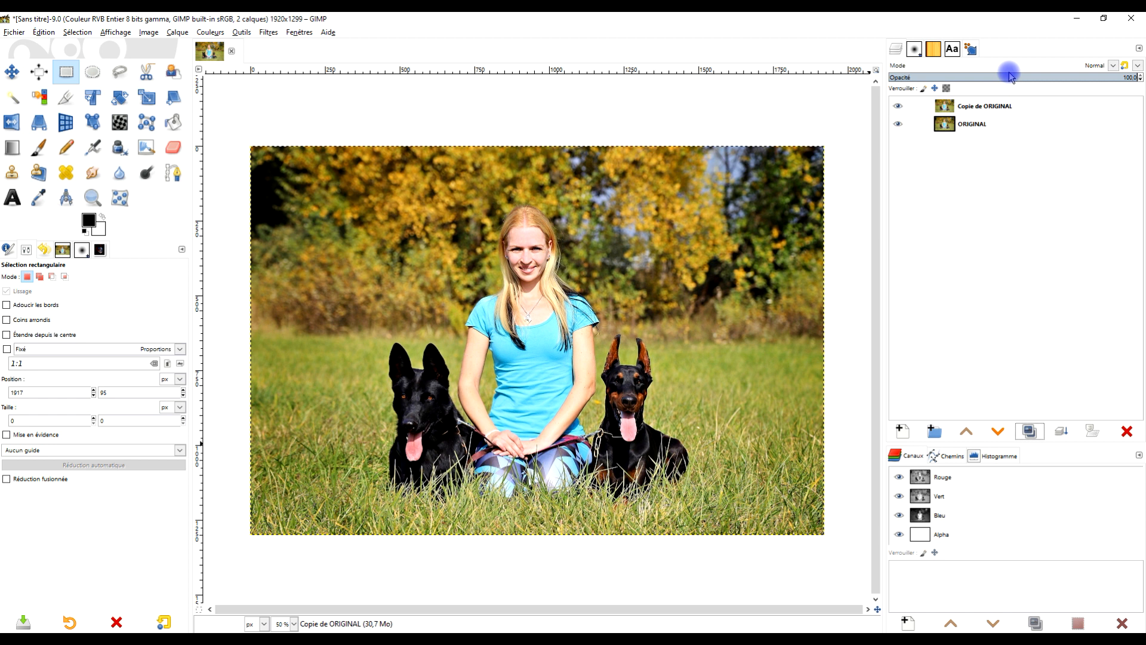
{"action": "double_click", "coordinate": [1003, 106]}
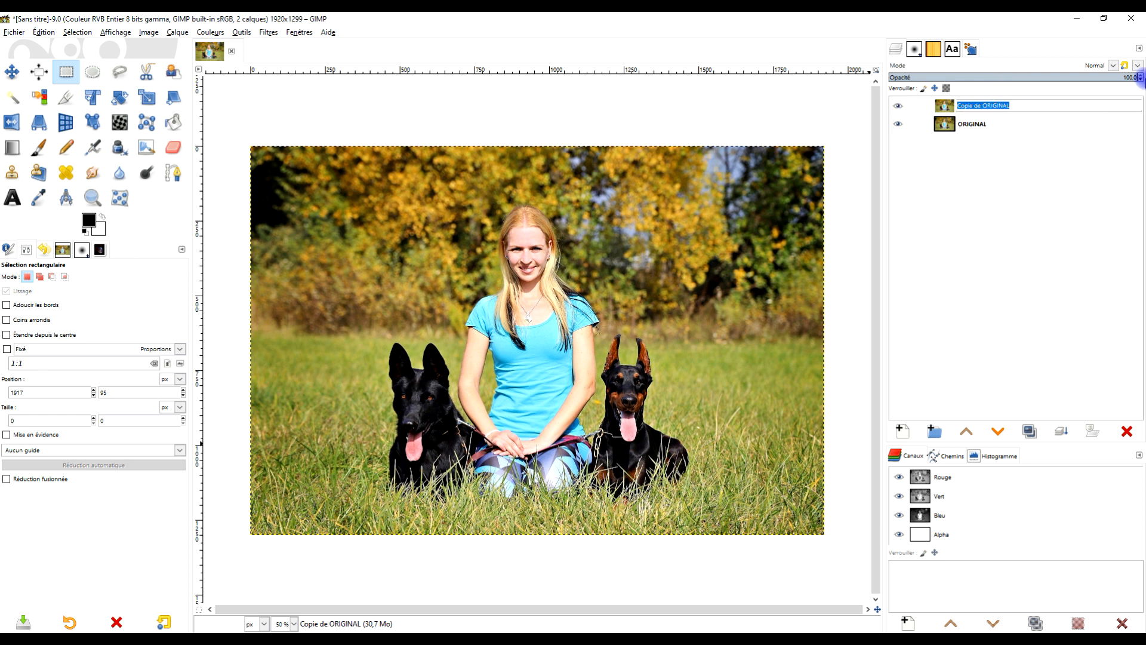
{"action": "type", "text": "ARRIEREPLAN"}
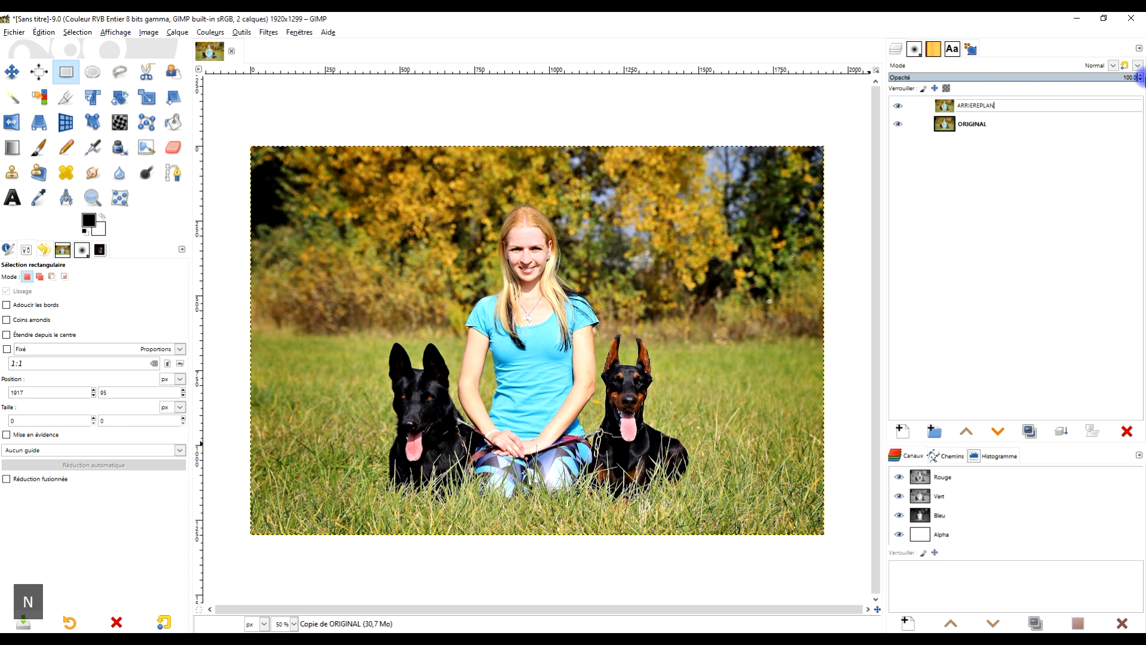
{"action": "key", "text": "Left"}
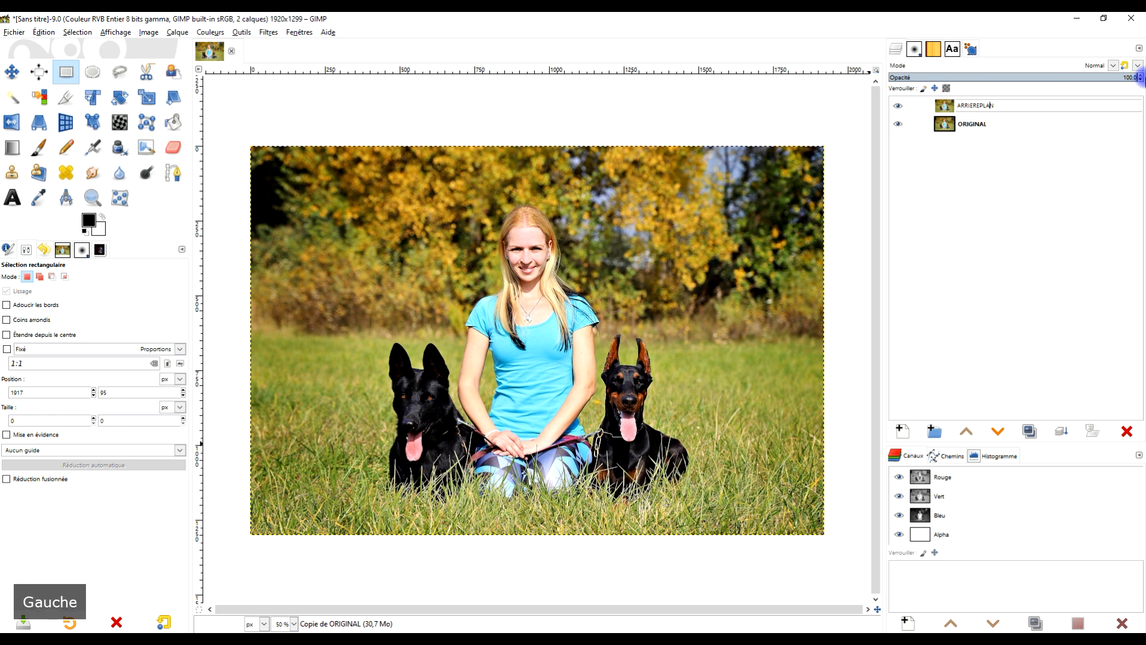
{"action": "type", "text": "-"}
{"action": "key", "text": "Return"}
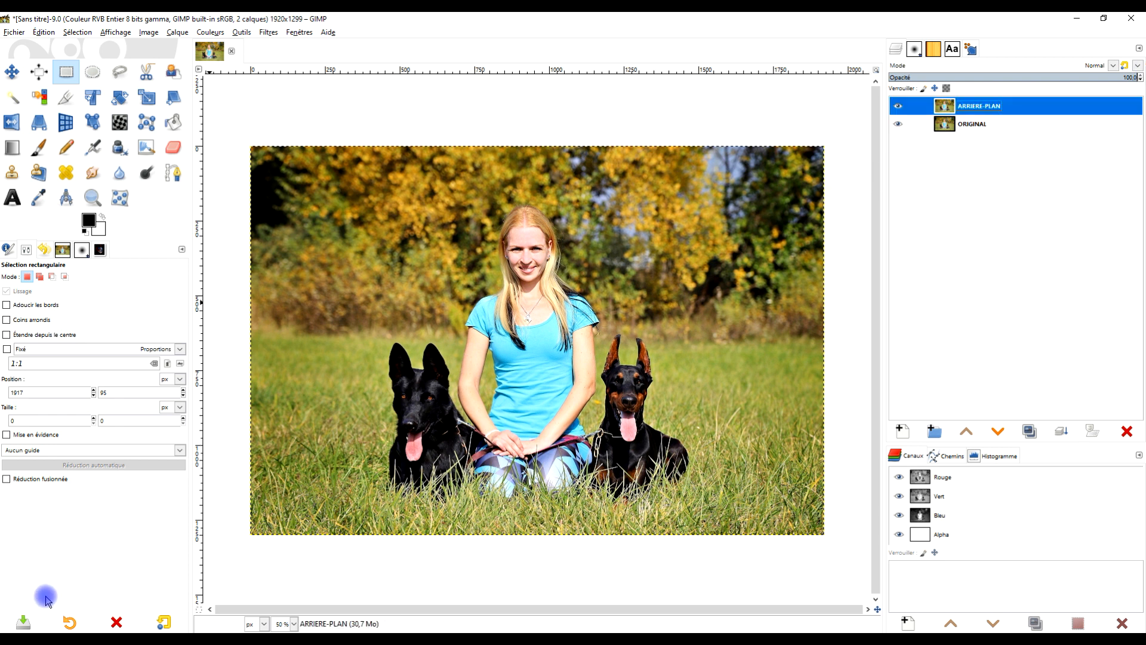
Switch to the browser, view the cracked smartphone photo's download sizes, and copy its open 1920-pixel version.
{"action": "left_click", "coordinate": [52, 638]}
{"action": "left_click", "coordinate": [430, 22]}
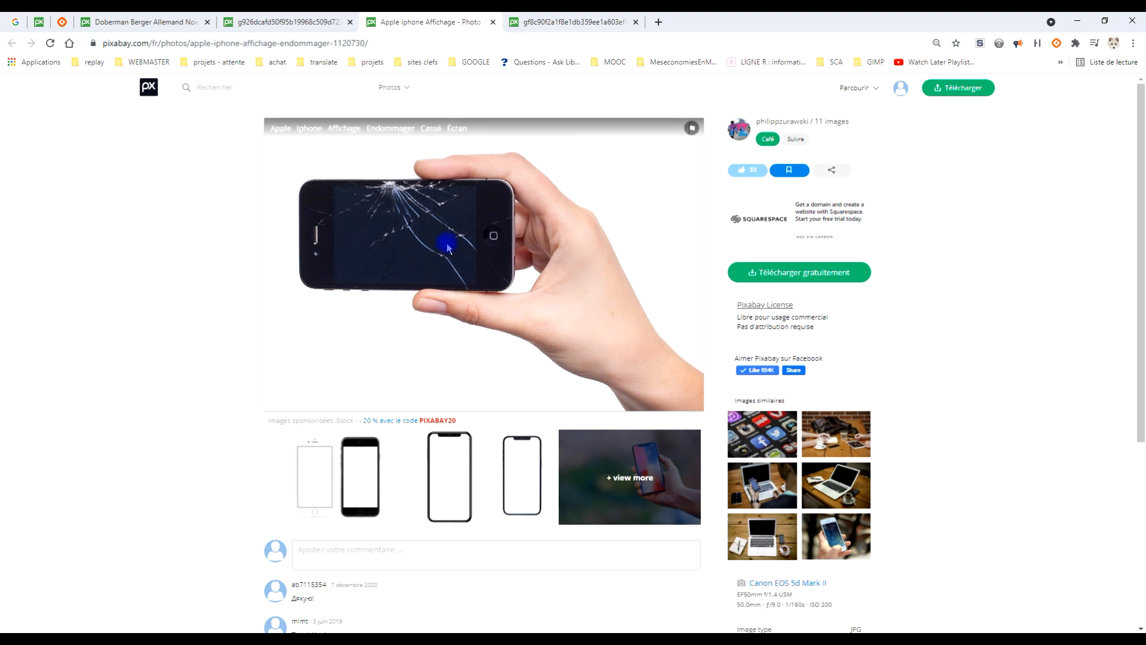
{"action": "left_click", "coordinate": [803, 273]}
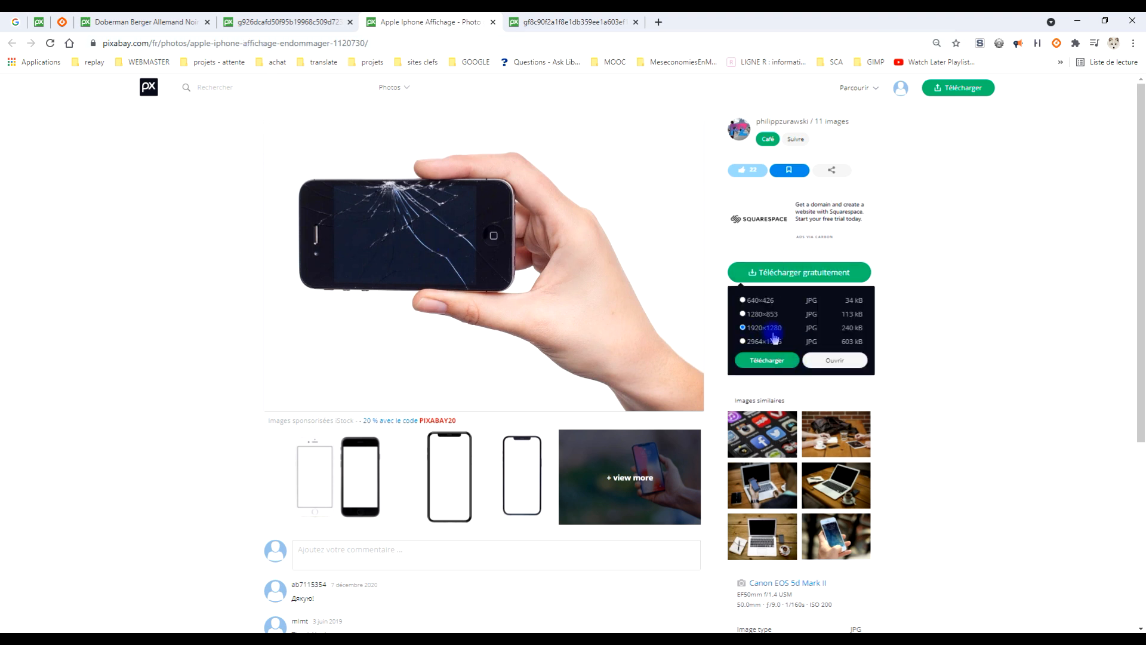
{"action": "left_click", "coordinate": [556, 24]}
{"action": "right_click", "coordinate": [591, 223]}
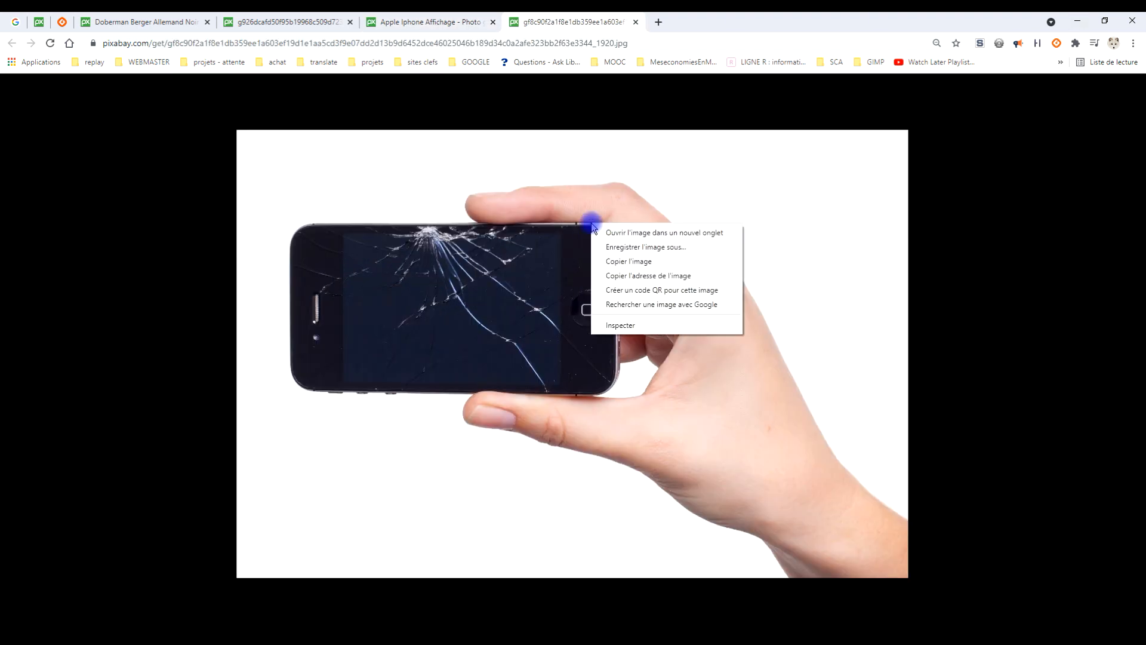
{"action": "left_click", "coordinate": [650, 264]}
Switch to GIMP and paste the smartphone photo as a new layer above ARRIERE-PLAN.
{"action": "left_click", "coordinate": [204, 640]}
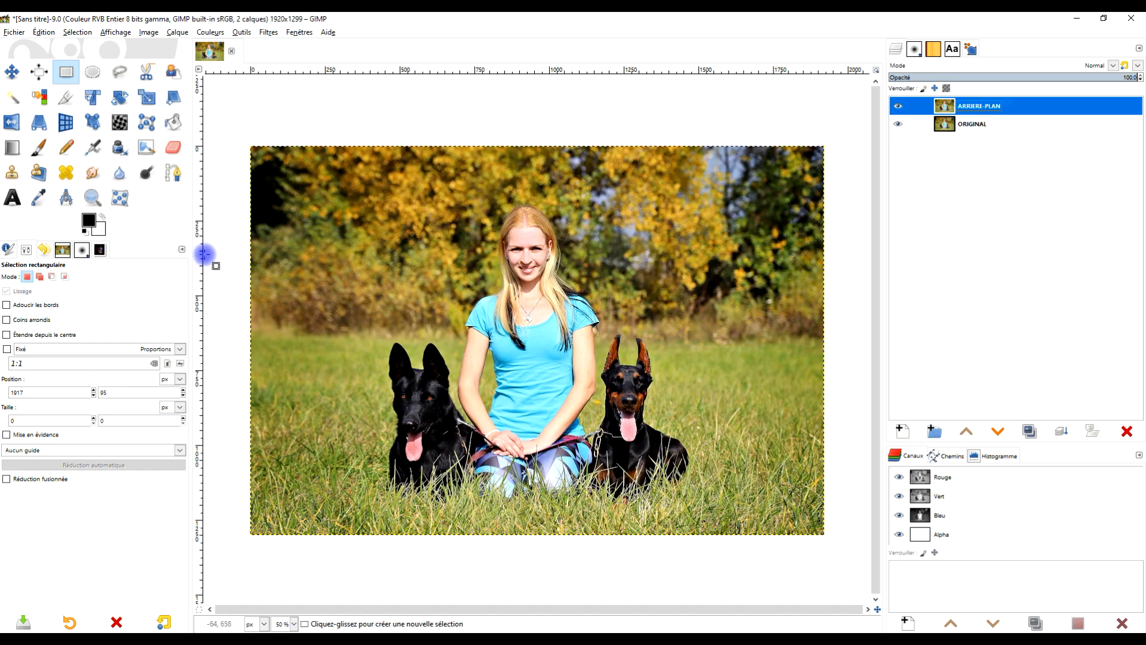
{"action": "left_click", "coordinate": [39, 34]}
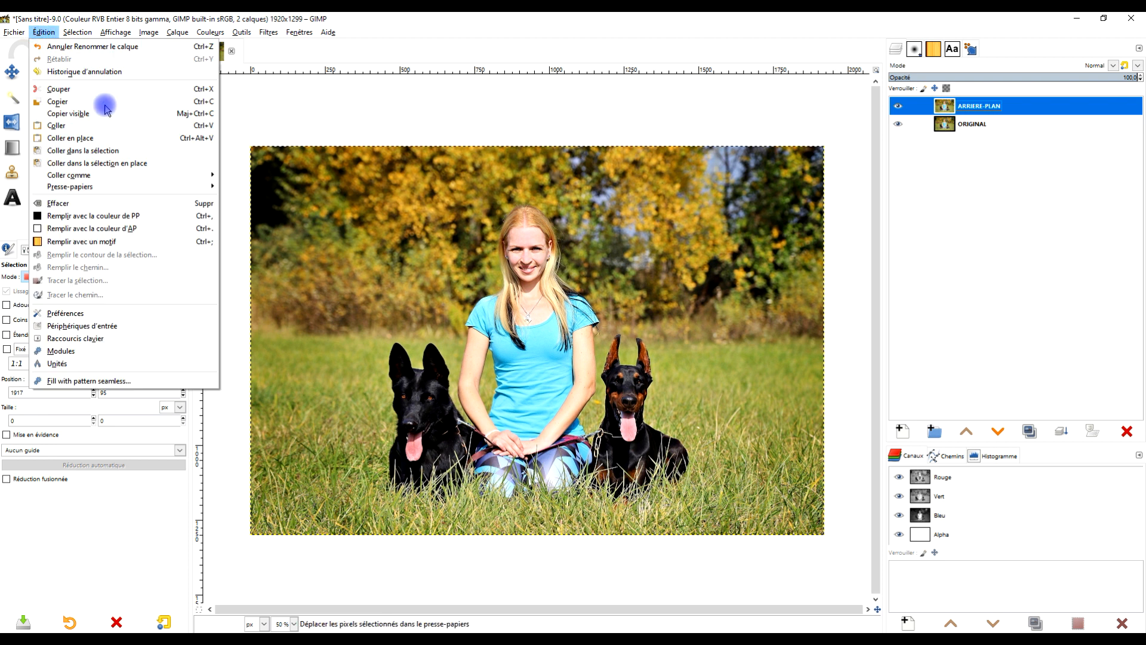
{"action": "mouse_move", "coordinate": [141, 175]}
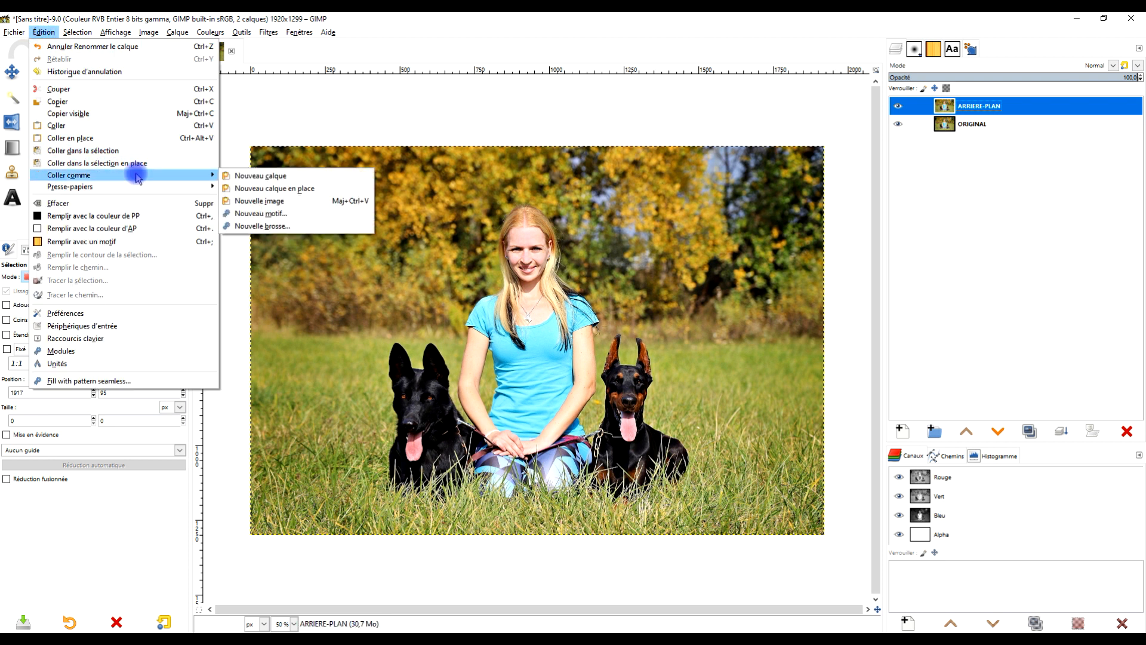
{"action": "left_click", "coordinate": [277, 178]}
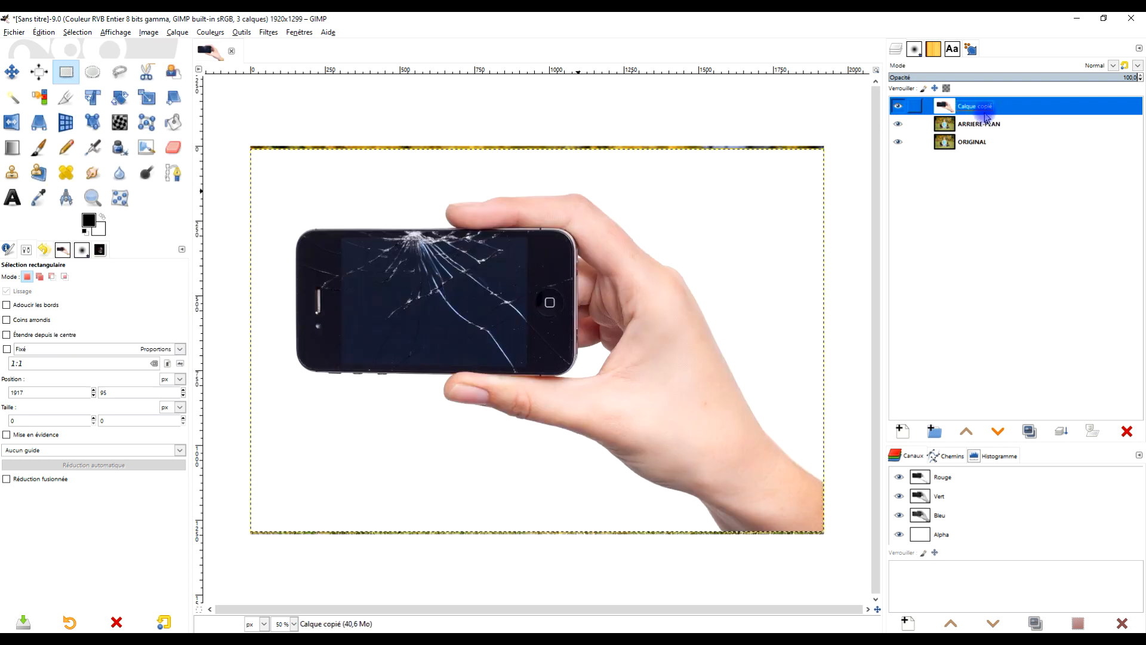
Rename the pasted phone layer as SMARTPHONE.
{"action": "double_click", "coordinate": [978, 108]}
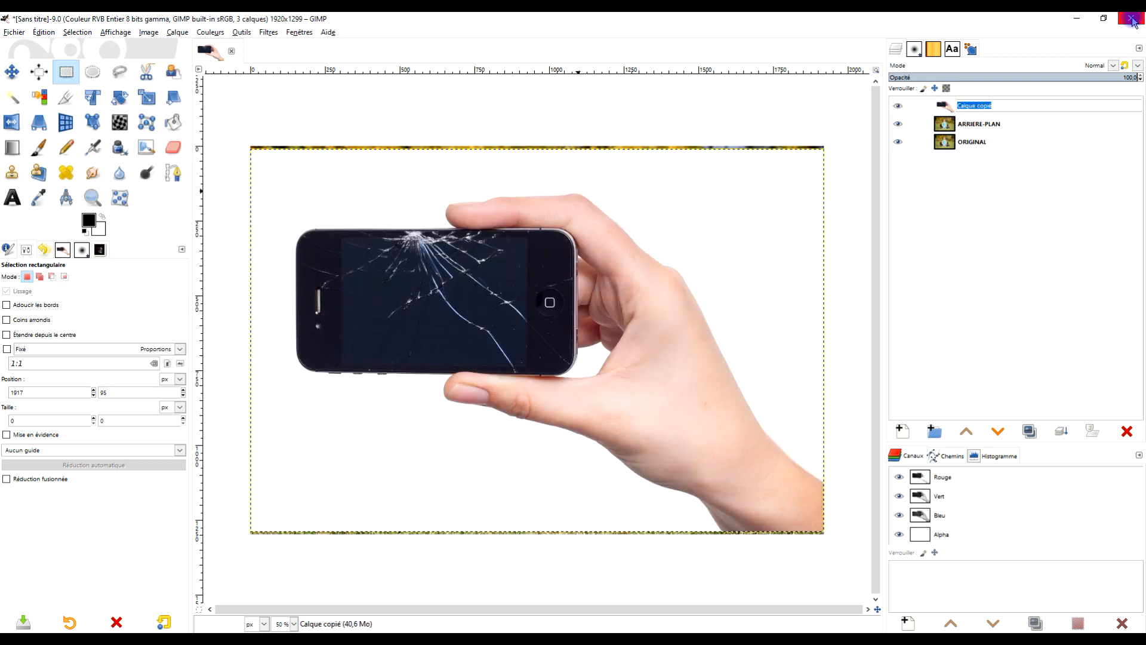
{"action": "type", "text": "SMARTPHONE"}
{"action": "key", "text": "Return"}
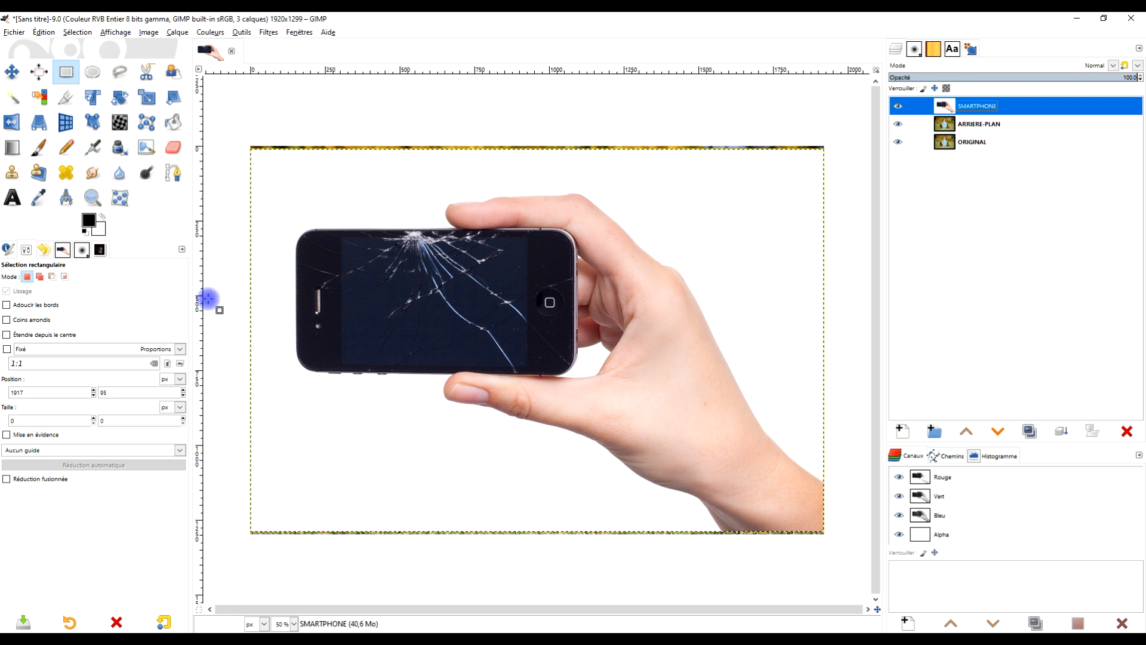
Check whether the SMARTPHONE layer has an alpha channel, keeping that layer active.
{"action": "left_click", "coordinate": [1009, 142]}
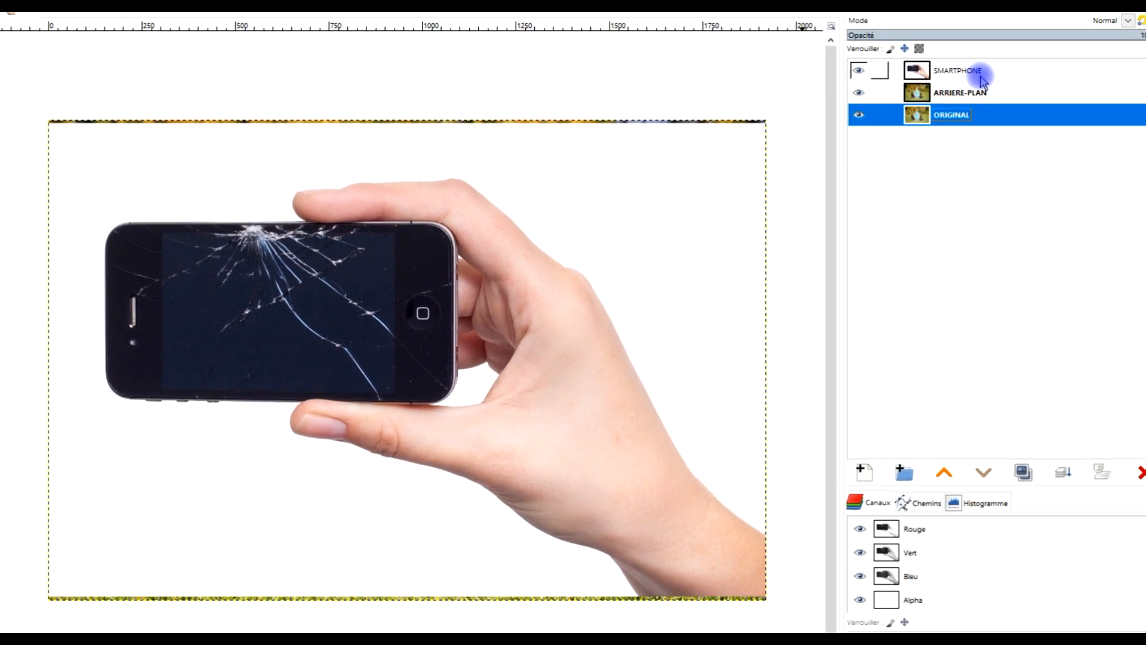
{"action": "left_click", "coordinate": [981, 72]}
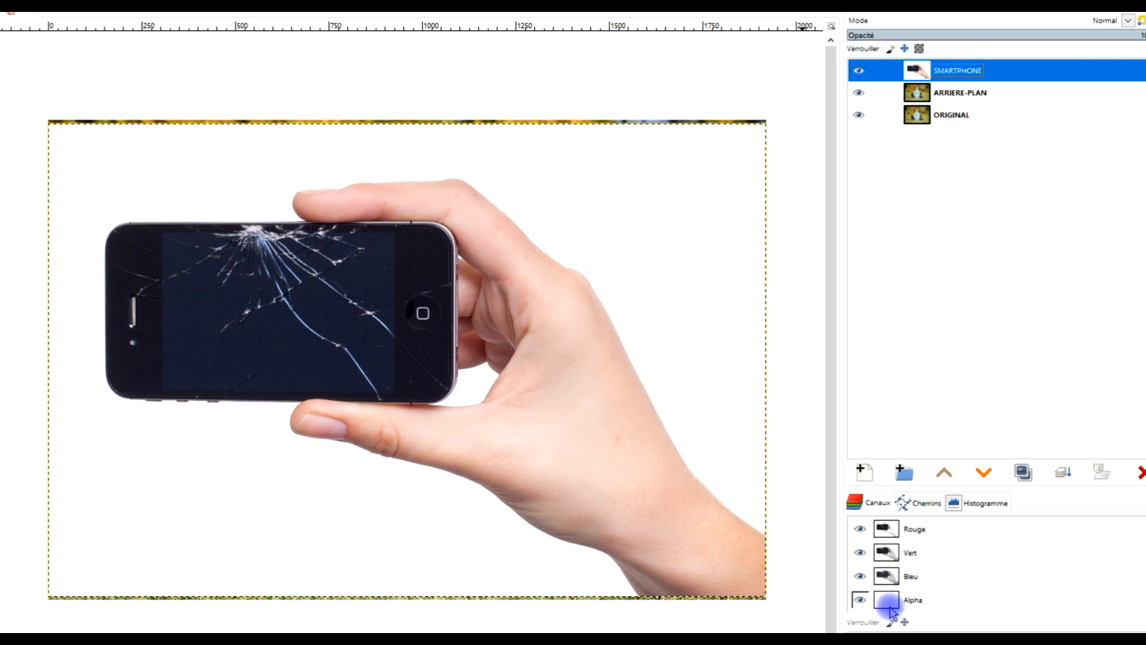
{"action": "left_click", "coordinate": [912, 602]}
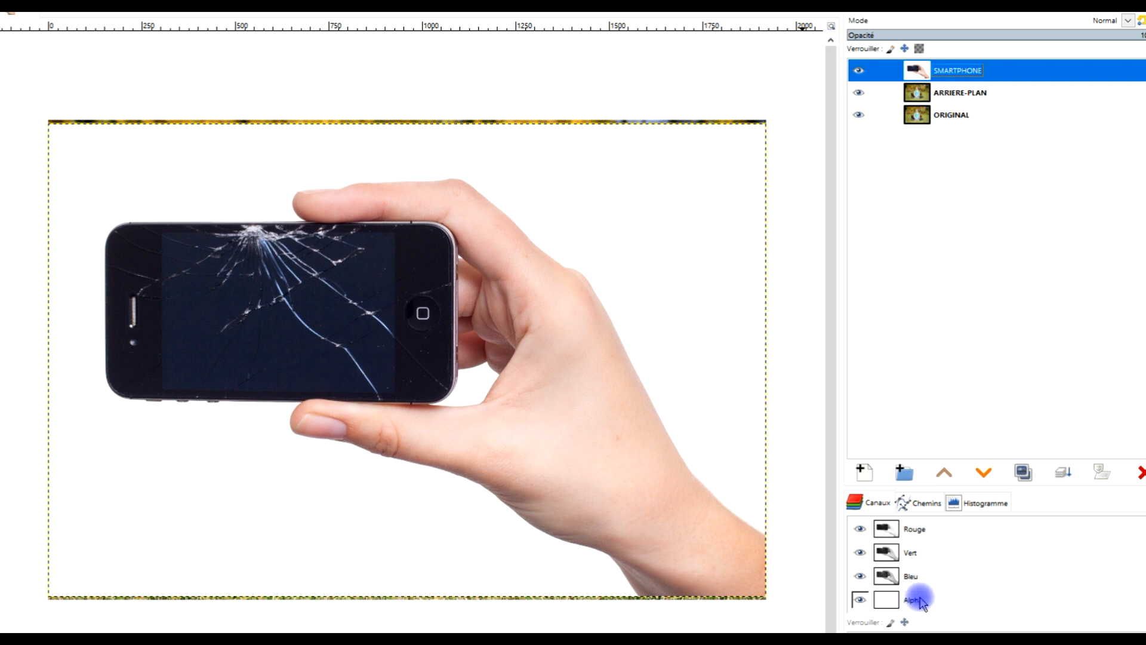
{"action": "right_click", "coordinate": [916, 70]}
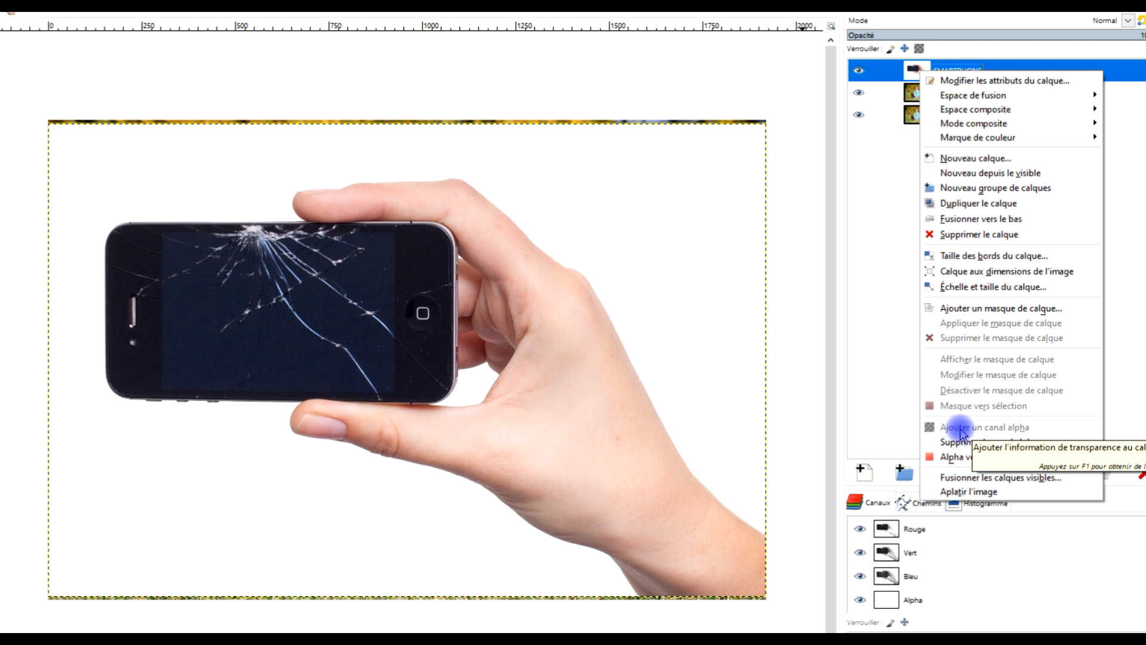
{"action": "left_click", "coordinate": [887, 73]}
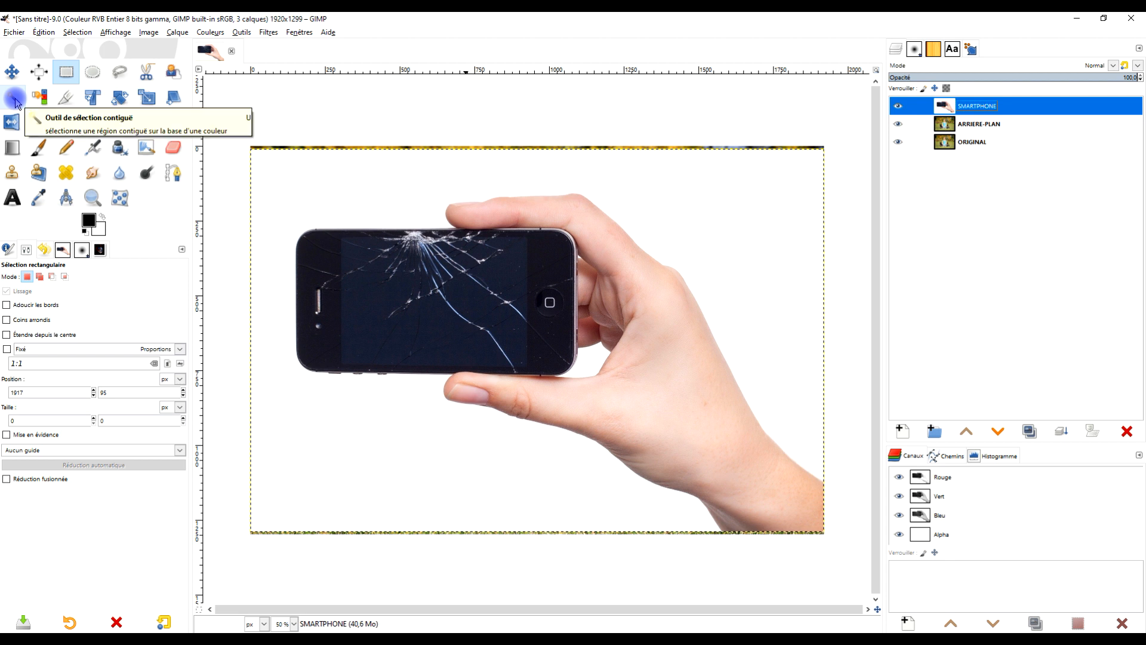
Fuzzy-select the white background around the hand and phone, and add the white gap between the phone and the palm to the selection.
{"action": "left_click", "coordinate": [15, 100]}
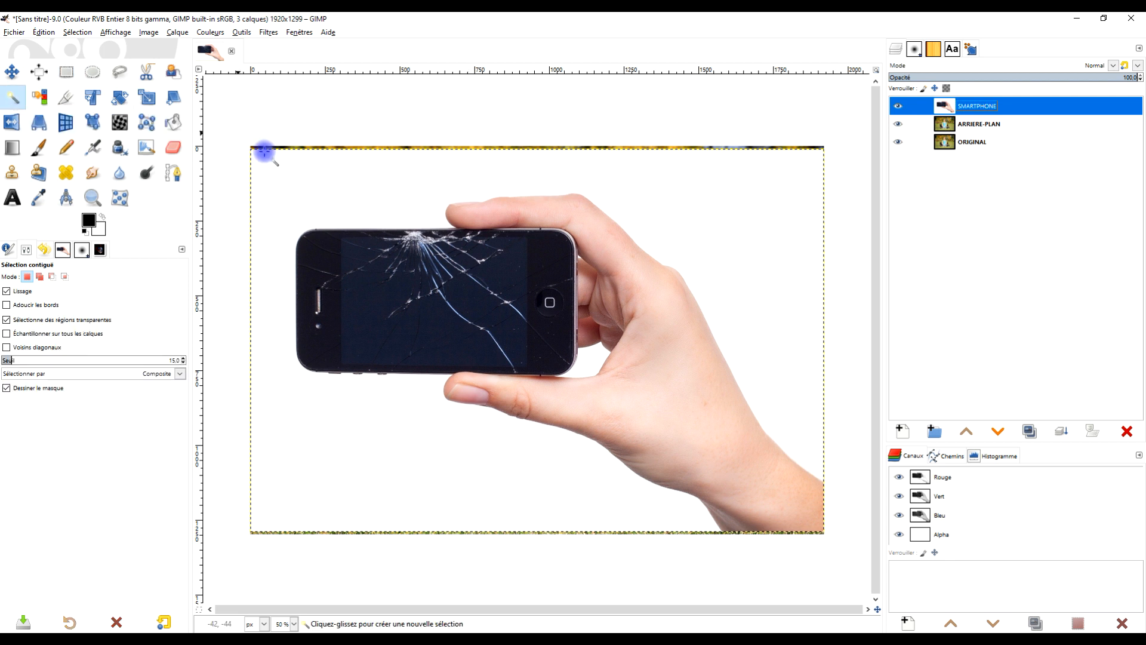
{"action": "left_click", "coordinate": [319, 179]}
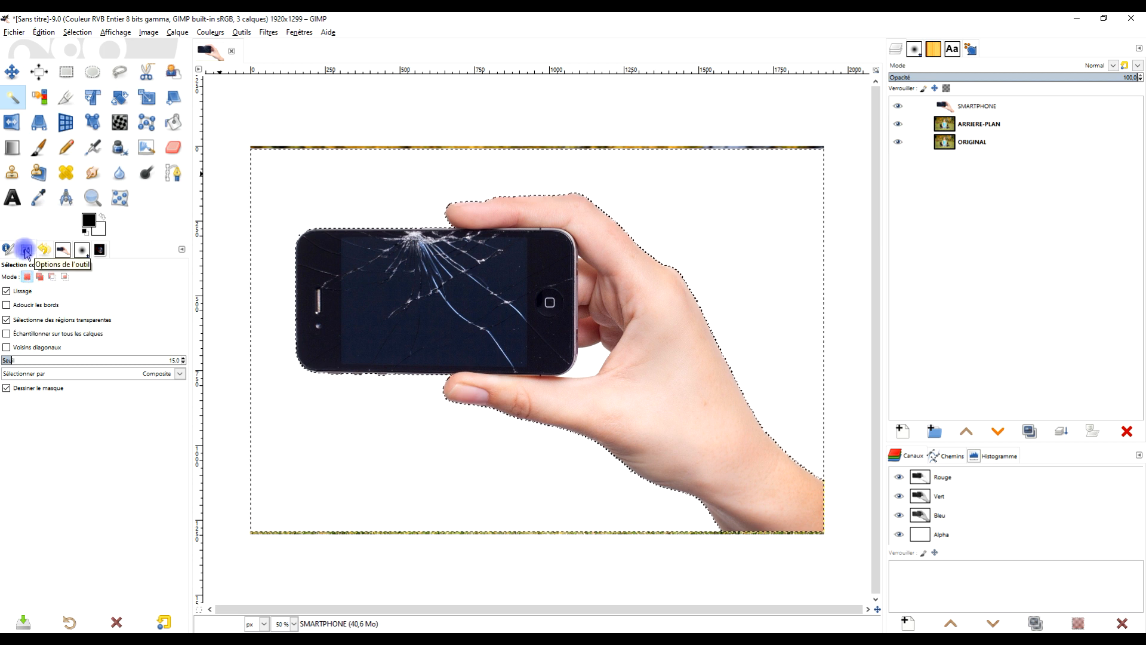
{"action": "left_click", "coordinate": [40, 277]}
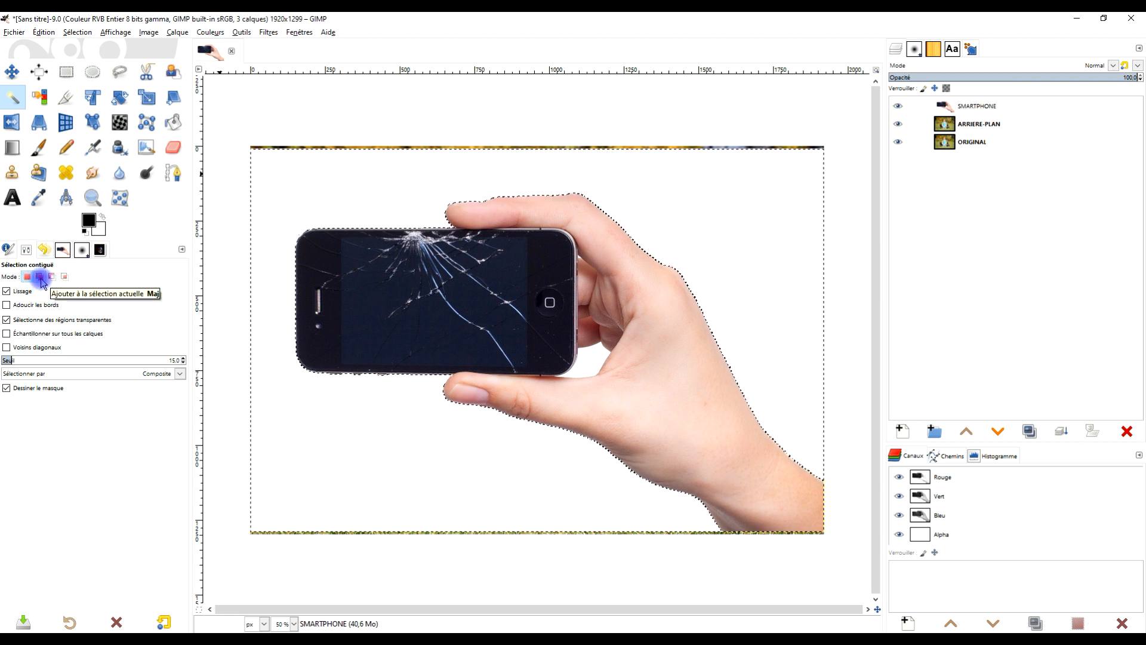
{"action": "left_click", "coordinate": [41, 279]}
{"action": "left_click_drag", "start_coordinate": [596, 355], "coordinate": [596, 355]}
Add the small white gap between the phone's edge and the index finger to the fuzzy selection.
{"action": "scroll", "coordinate": [568, 250], "scroll_direction": "up", "scroll_amount": 6}
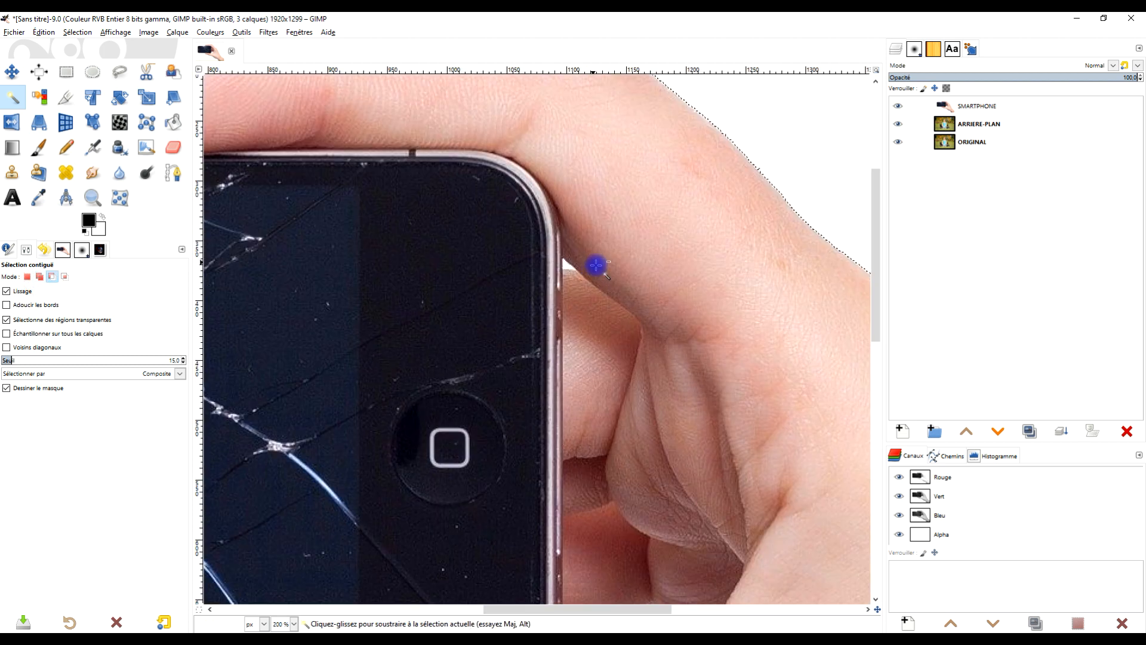
{"action": "scroll", "coordinate": [538, 269], "scroll_direction": "up", "scroll_amount": 2}
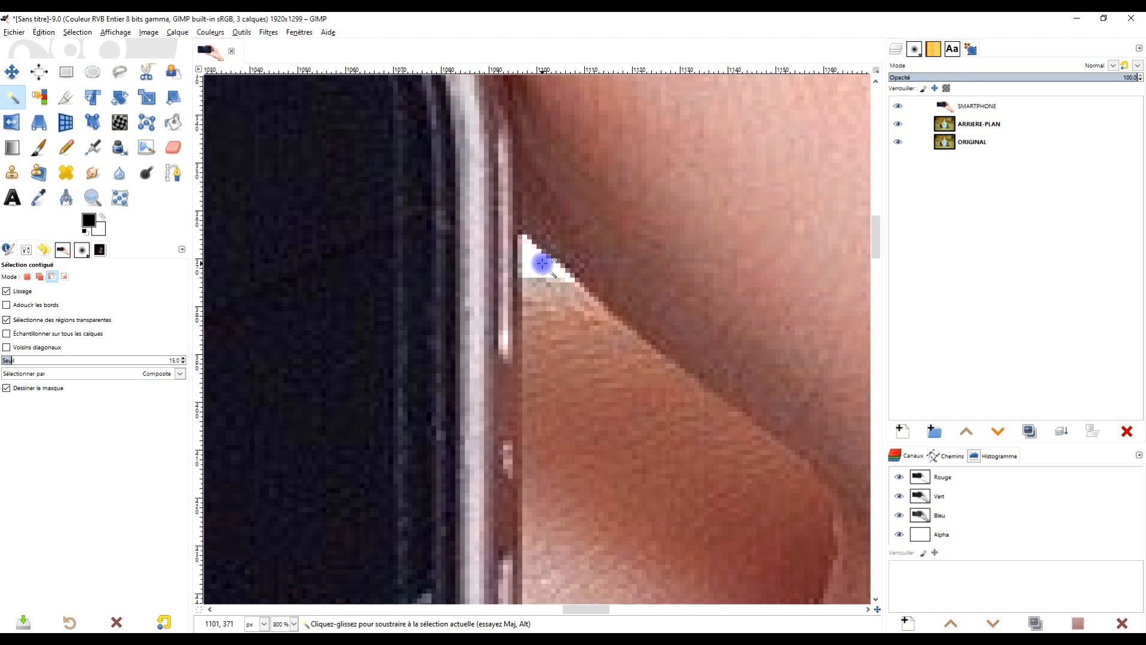
{"action": "key", "text": "shift"}
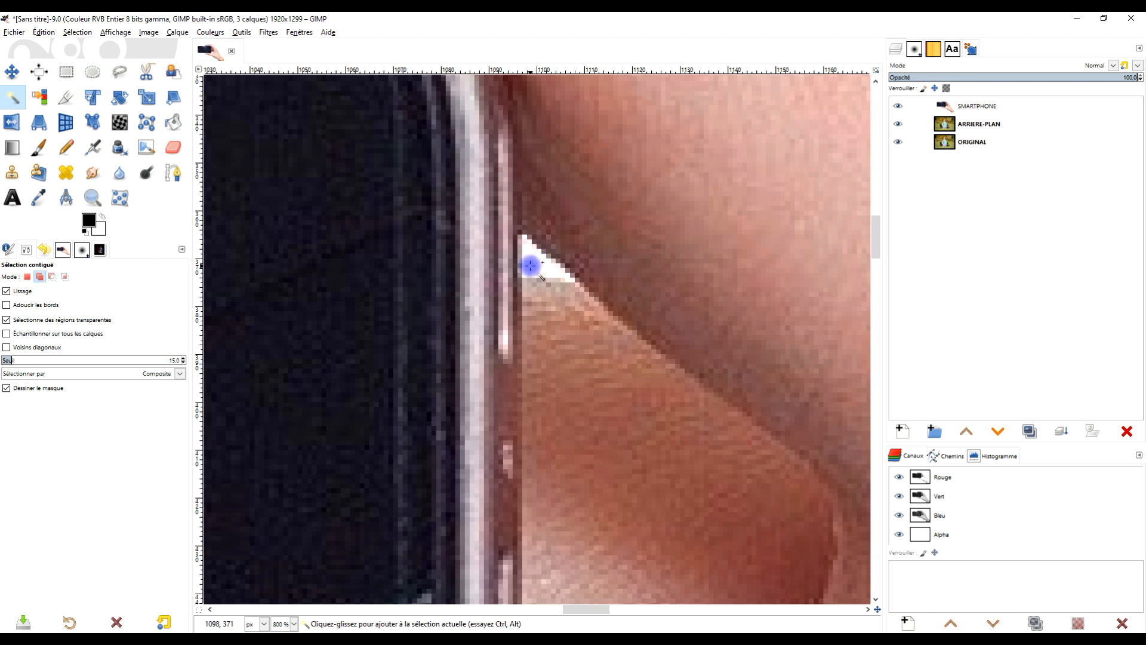
{"action": "left_click_drag", "start_coordinate": [532, 263], "coordinate": [532, 263]}
{"action": "key", "text": "ctrl"}
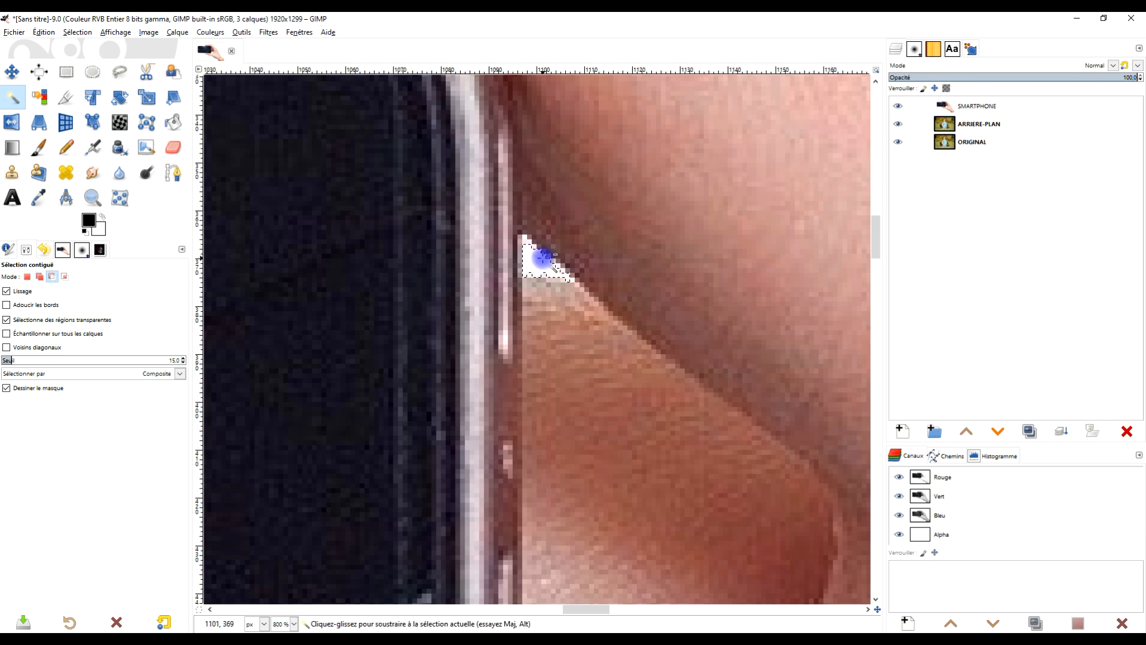
Erase the selected white background from the SMARTPHONE layer and clear the selection.
{"action": "scroll", "coordinate": [537, 261], "scroll_direction": "down", "scroll_amount": 7}
{"action": "scroll", "coordinate": [542, 258], "scroll_direction": "down", "scroll_amount": 1}
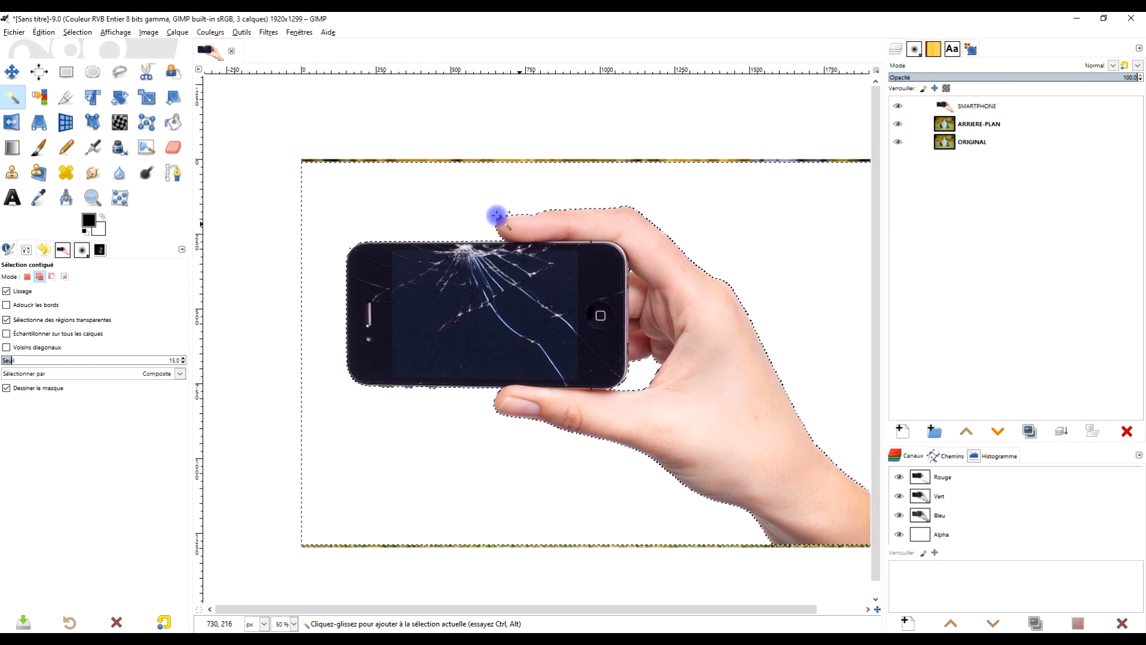
{"action": "left_click_drag", "start_coordinate": [666, 341], "coordinate": [629, 332]}
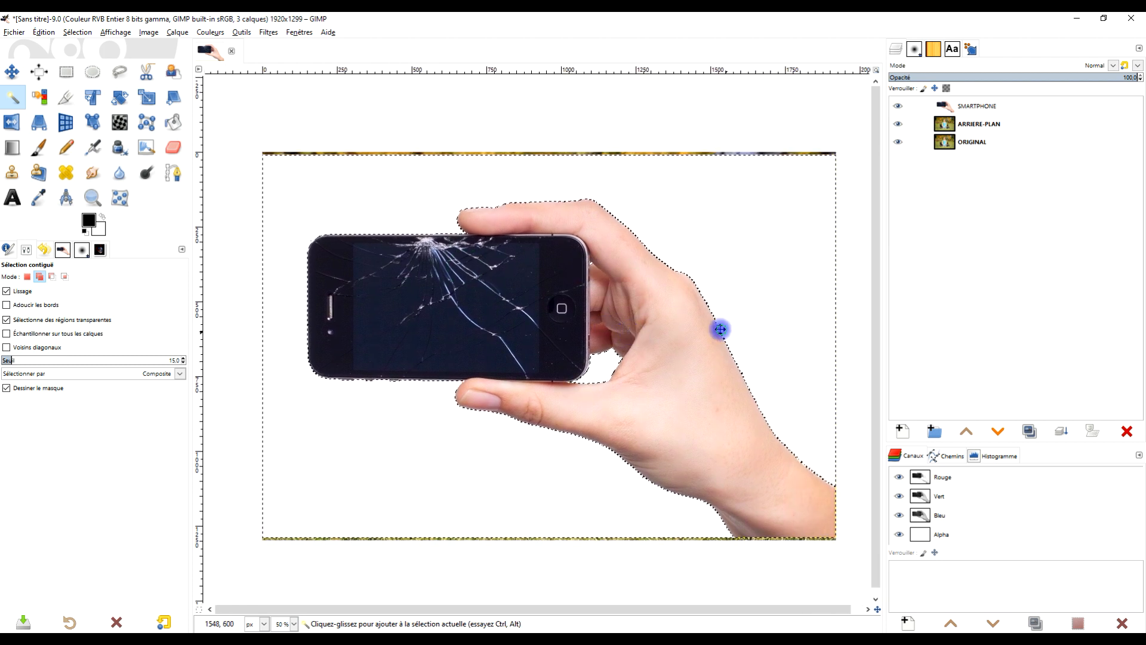
{"action": "left_click_drag", "start_coordinate": [721, 329], "coordinate": [714, 325]}
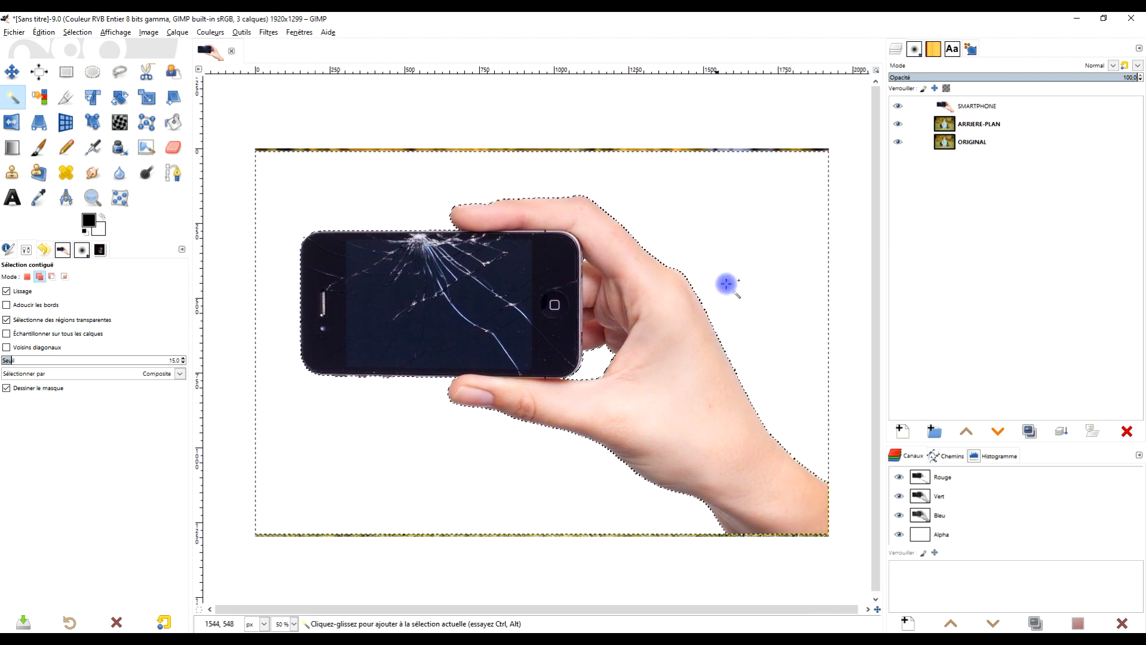
{"action": "left_click", "coordinate": [44, 32]}
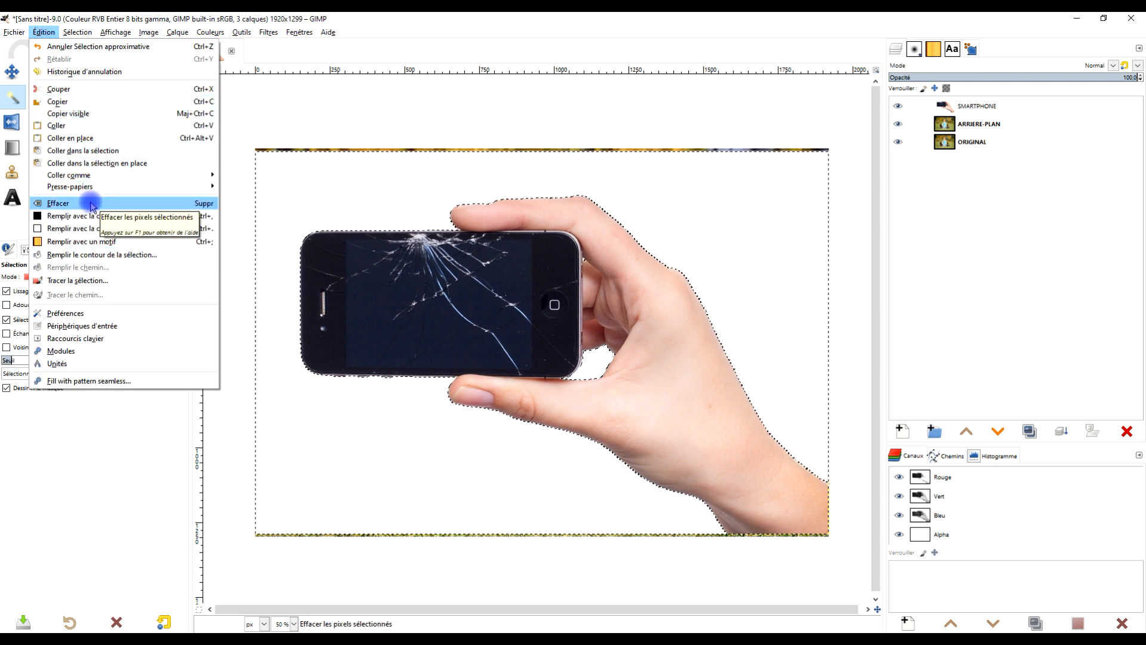
{"action": "left_click", "coordinate": [141, 210]}
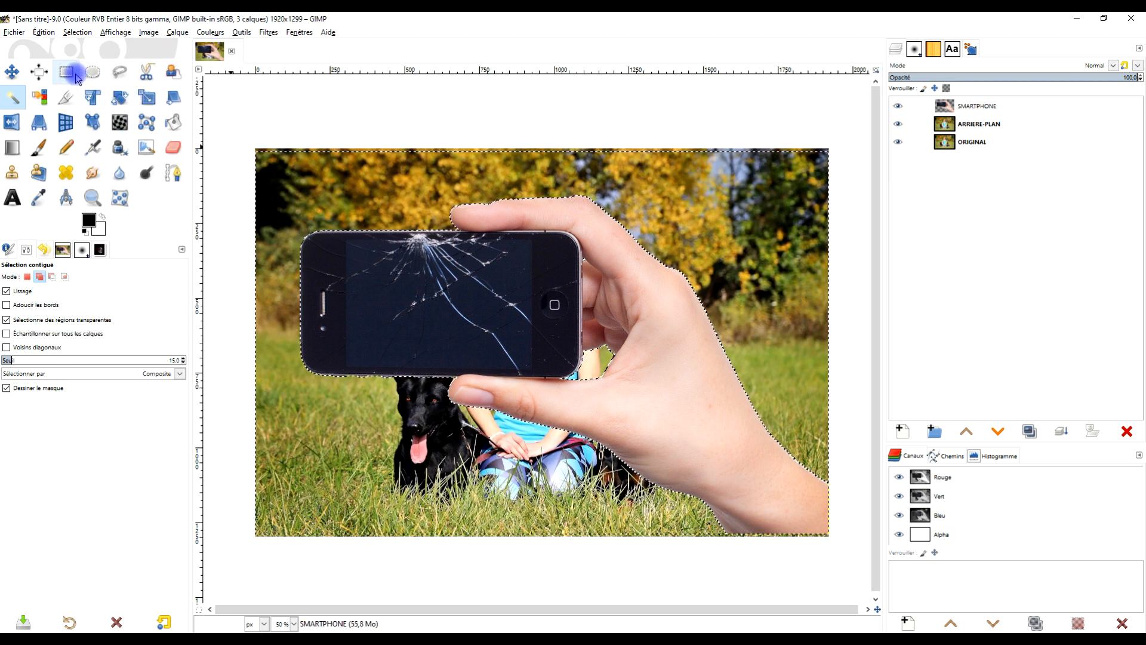
{"action": "left_click", "coordinate": [70, 33]}
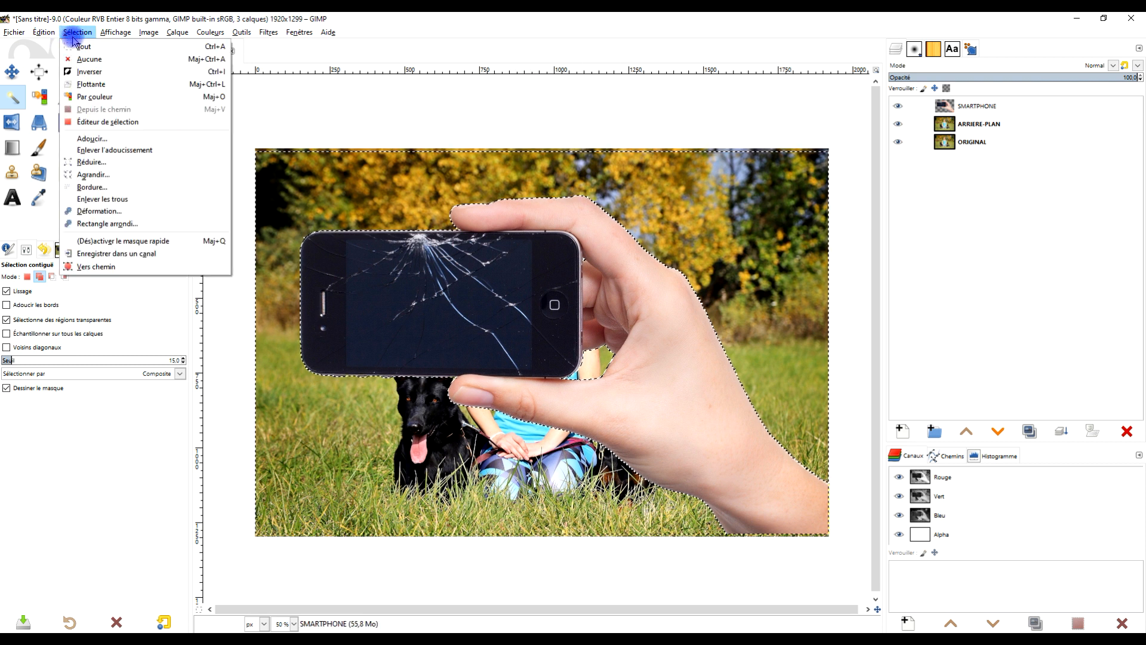
{"action": "left_click", "coordinate": [83, 61]}
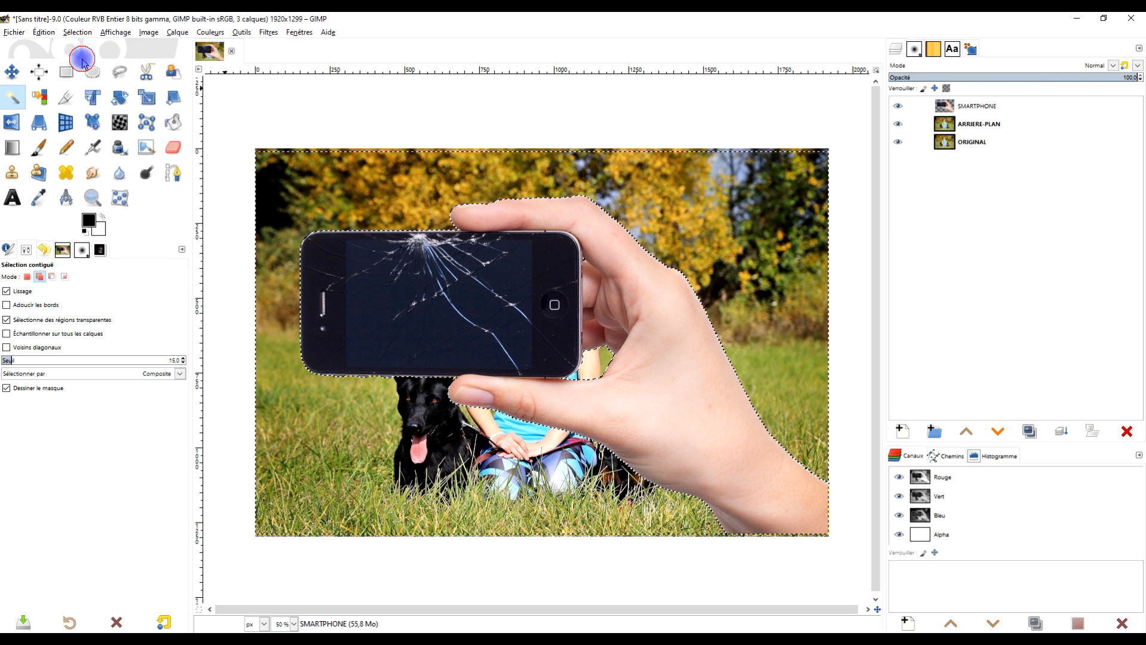
Resize the SMARTPHONE layer's boundary to the image dimensions.
{"action": "right_click", "coordinate": [977, 109]}
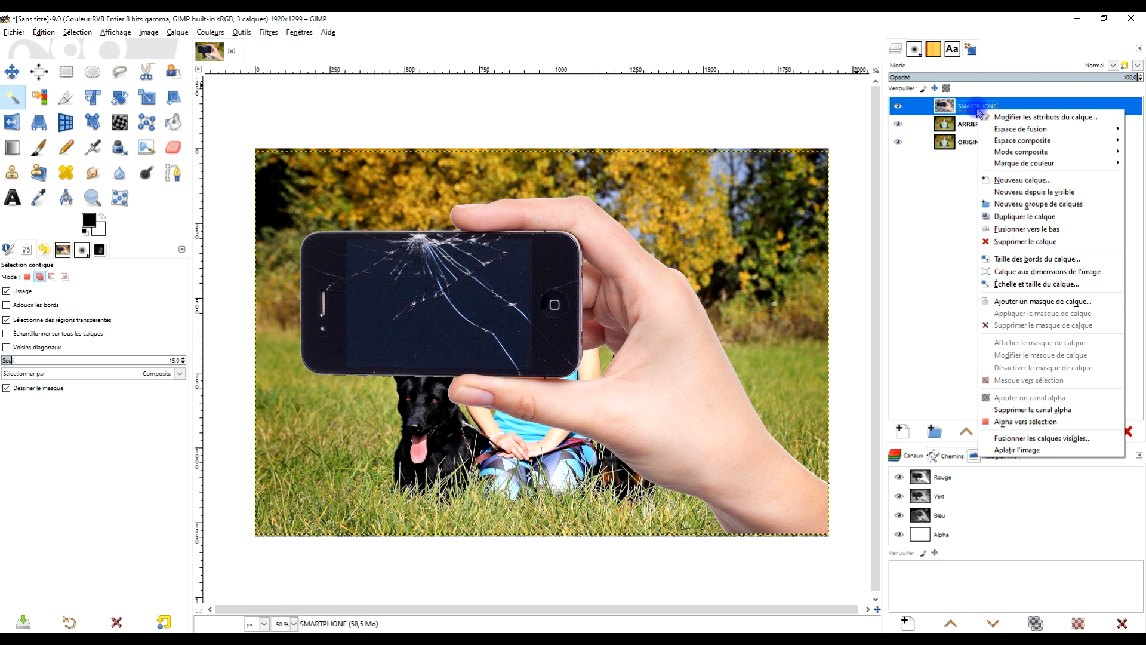
{"action": "left_click", "coordinate": [1078, 271]}
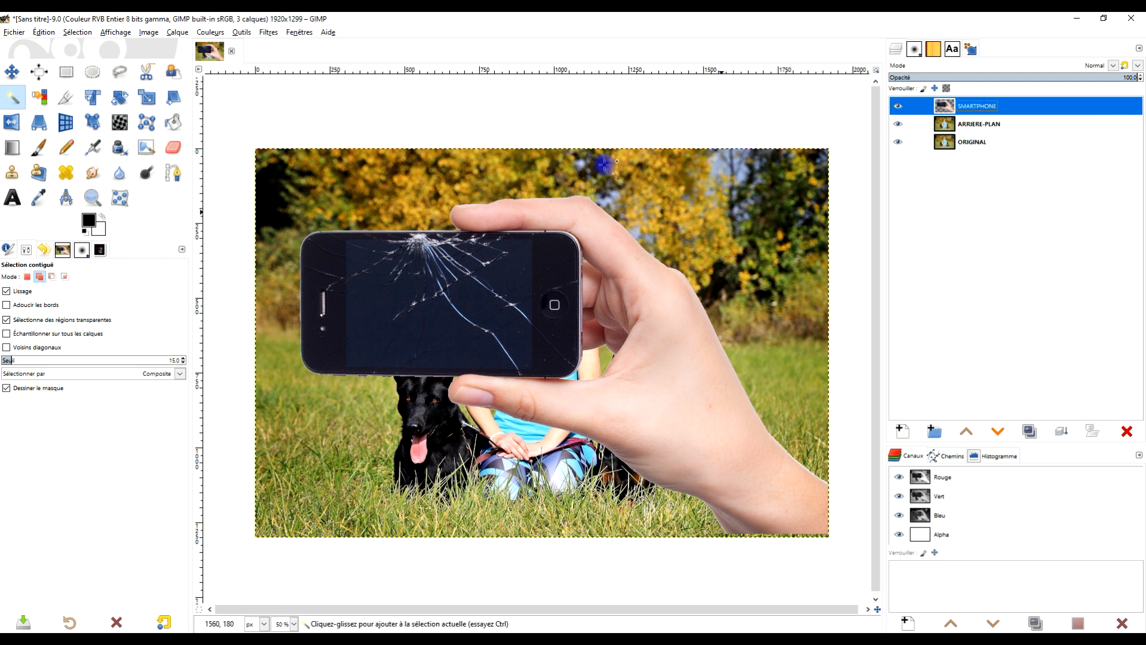
{"action": "left_click_drag", "start_coordinate": [779, 331], "coordinate": [691, 321]}
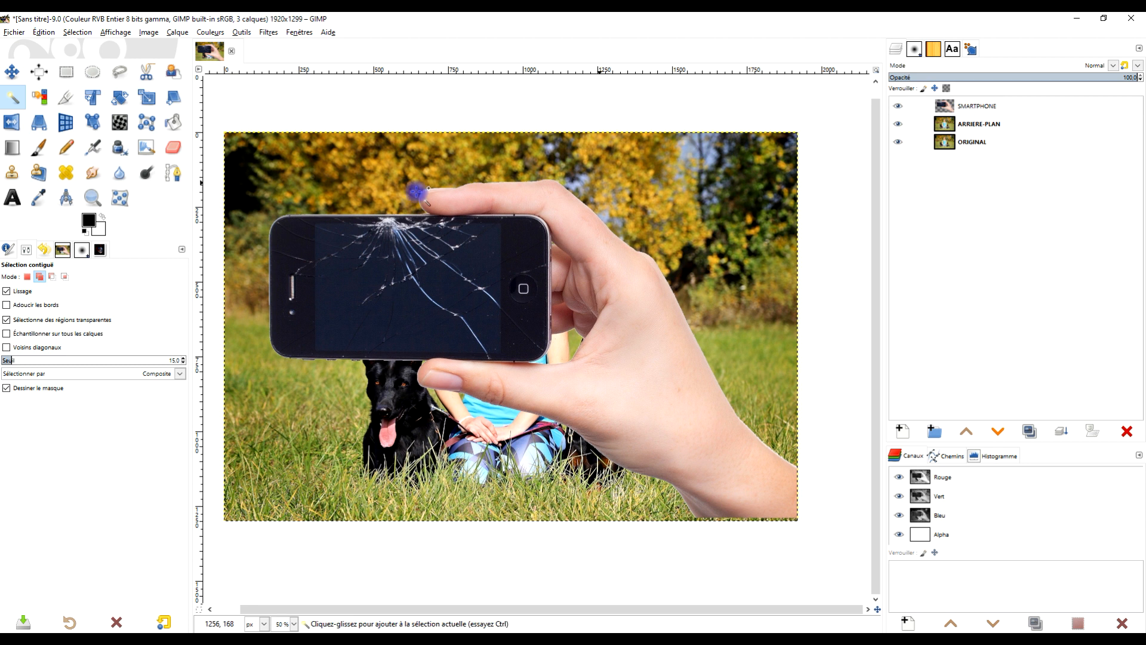
Move the SMARTPHONE layer about 330 px right and 114 px down, and fit the canvas to the layers.
{"action": "left_click", "coordinate": [13, 72]}
{"action": "left_click_drag", "start_coordinate": [458, 272], "coordinate": [556, 307]}
{"action": "scroll", "coordinate": [564, 274], "scroll_direction": "down", "scroll_amount": 2}
{"action": "scroll", "coordinate": [564, 274], "scroll_direction": "up", "scroll_amount": 1}
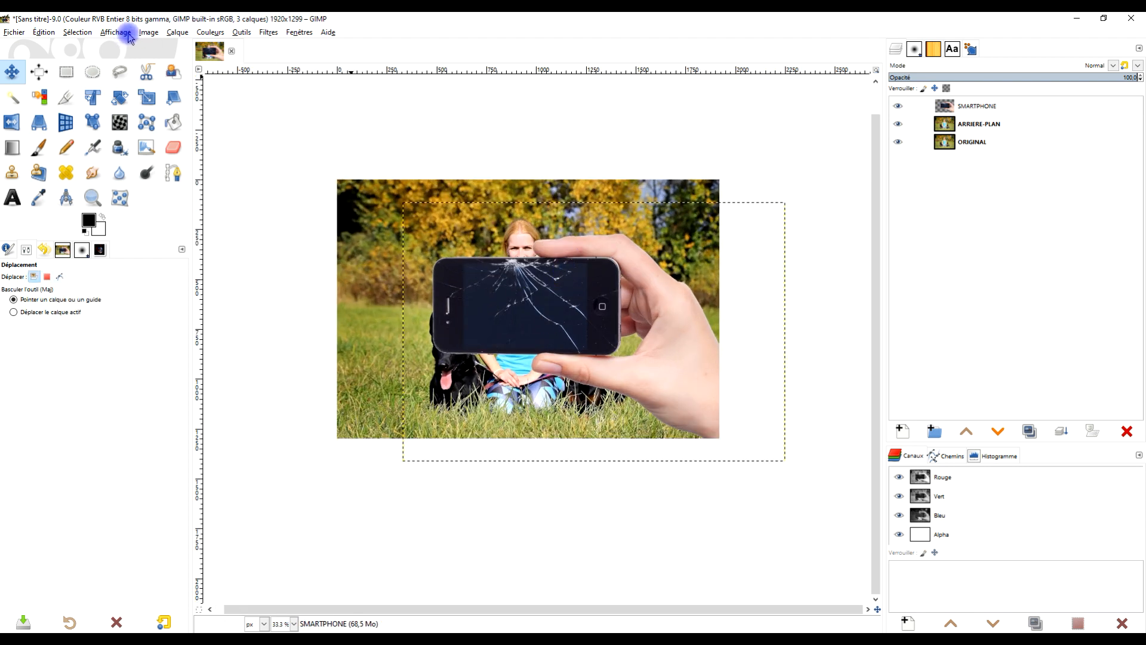
{"action": "left_click", "coordinate": [149, 32]}
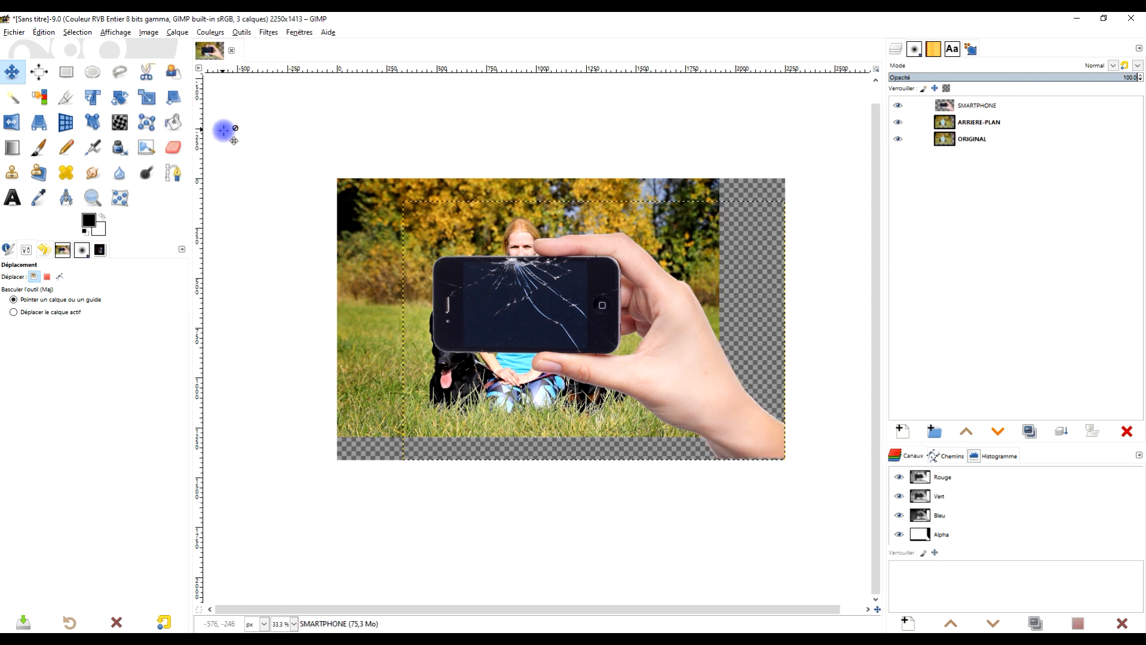
Scale the ARRIERE-PLAN layer proportionally to about 2350 × 1590 px with NoHalo interpolation and reposition it to cover the whole canvas.
{"action": "scroll", "coordinate": [723, 330], "scroll_direction": "up", "scroll_amount": 1}
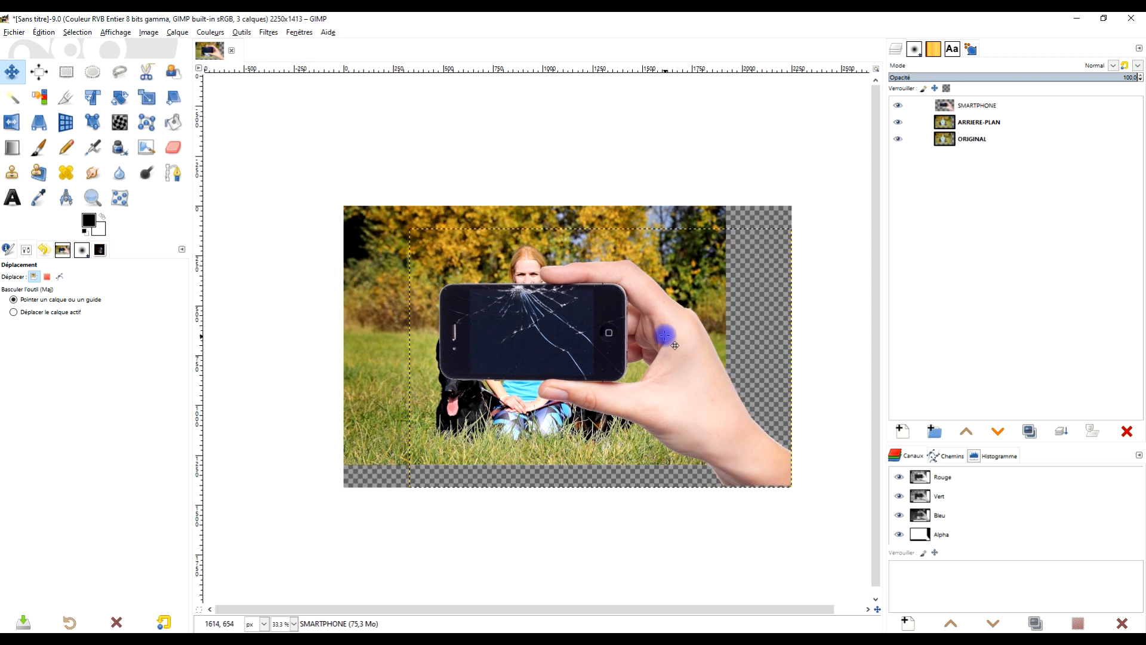
{"action": "scroll", "coordinate": [661, 341], "scroll_direction": "up", "scroll_amount": 1}
{"action": "left_click_drag", "start_coordinate": [568, 338], "coordinate": [631, 301]}
{"action": "scroll", "coordinate": [563, 330], "scroll_direction": "down", "scroll_amount": 2}
{"action": "left_click", "coordinate": [1005, 122]}
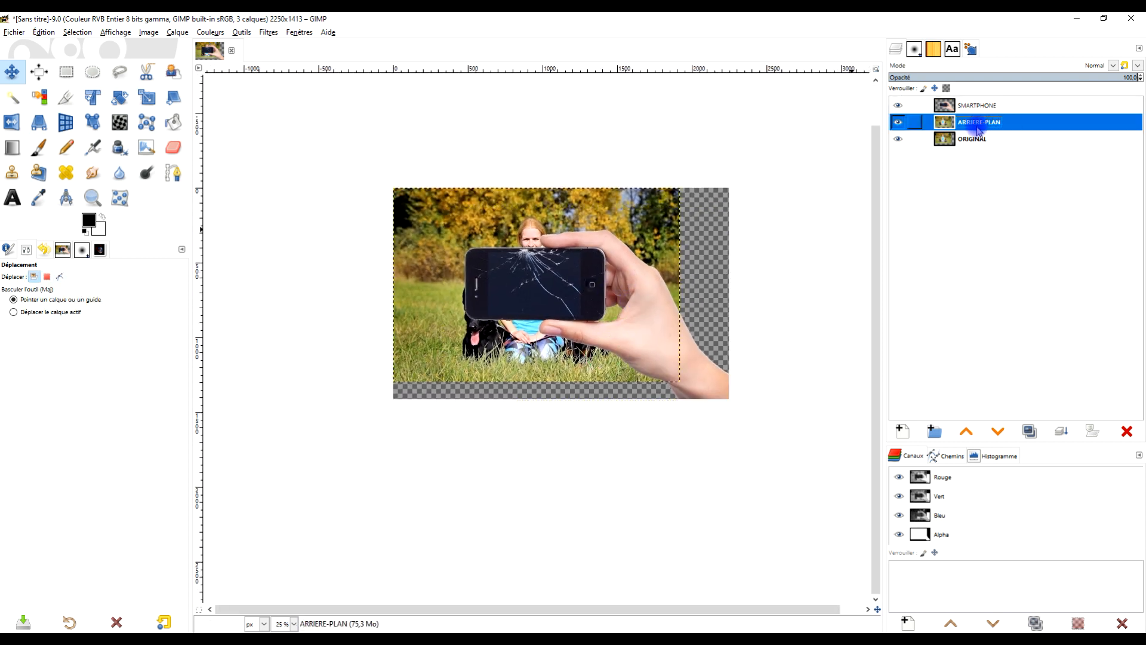
{"action": "left_click_drag", "start_coordinate": [652, 277], "coordinate": [616, 264]}
{"action": "left_click", "coordinate": [146, 96]}
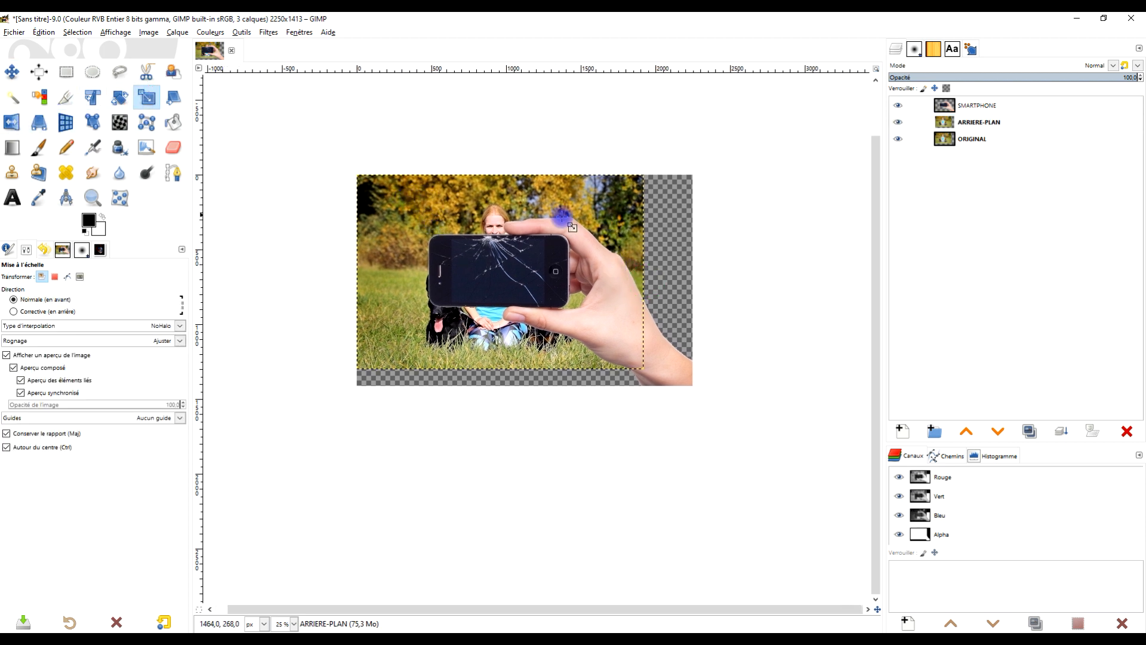
{"action": "scroll", "coordinate": [391, 205], "scroll_direction": "up", "scroll_amount": 1}
{"action": "left_click", "coordinate": [381, 186]}
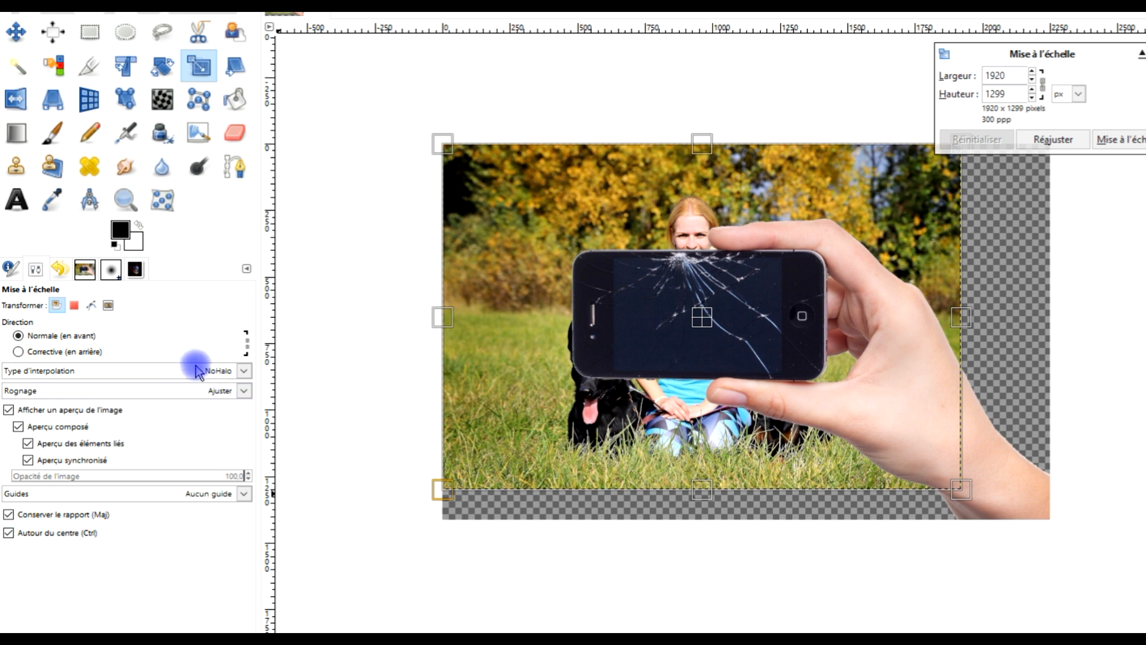
{"action": "left_click", "coordinate": [219, 373]}
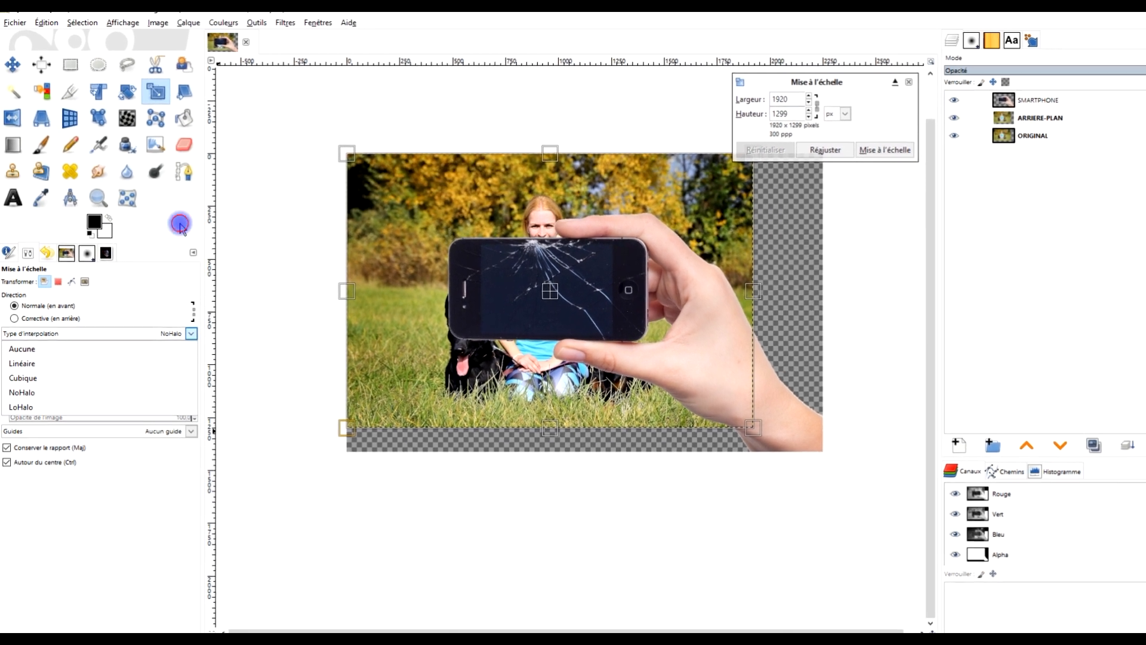
{"action": "left_click", "coordinate": [212, 230]}
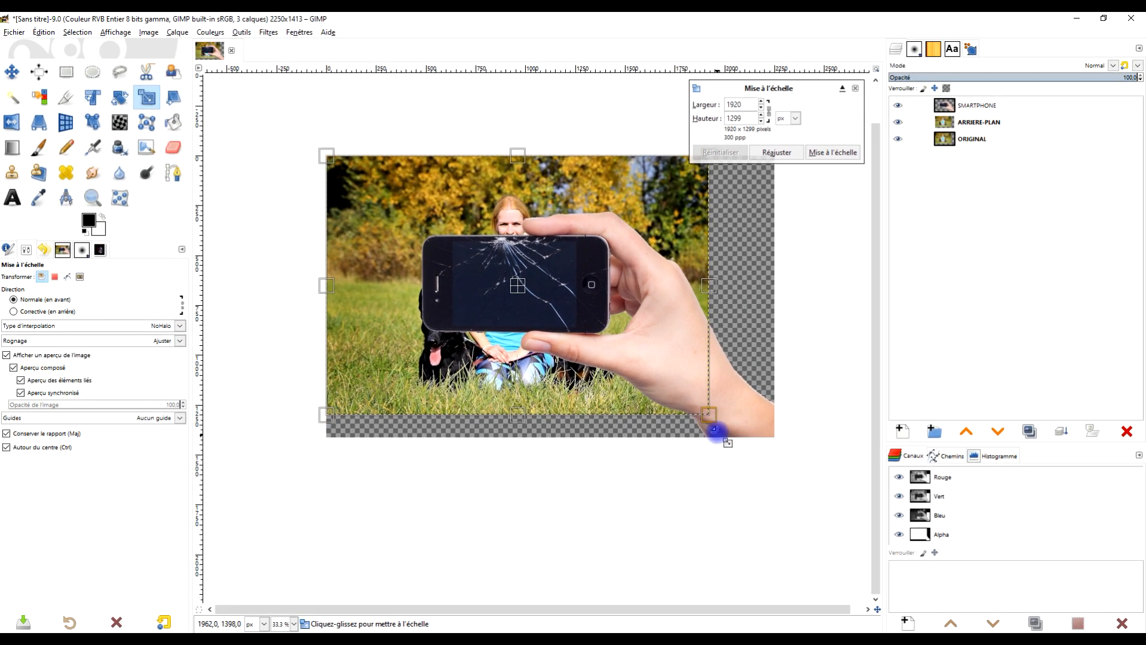
{"action": "left_click_drag", "start_coordinate": [734, 435], "coordinate": [806, 473]}
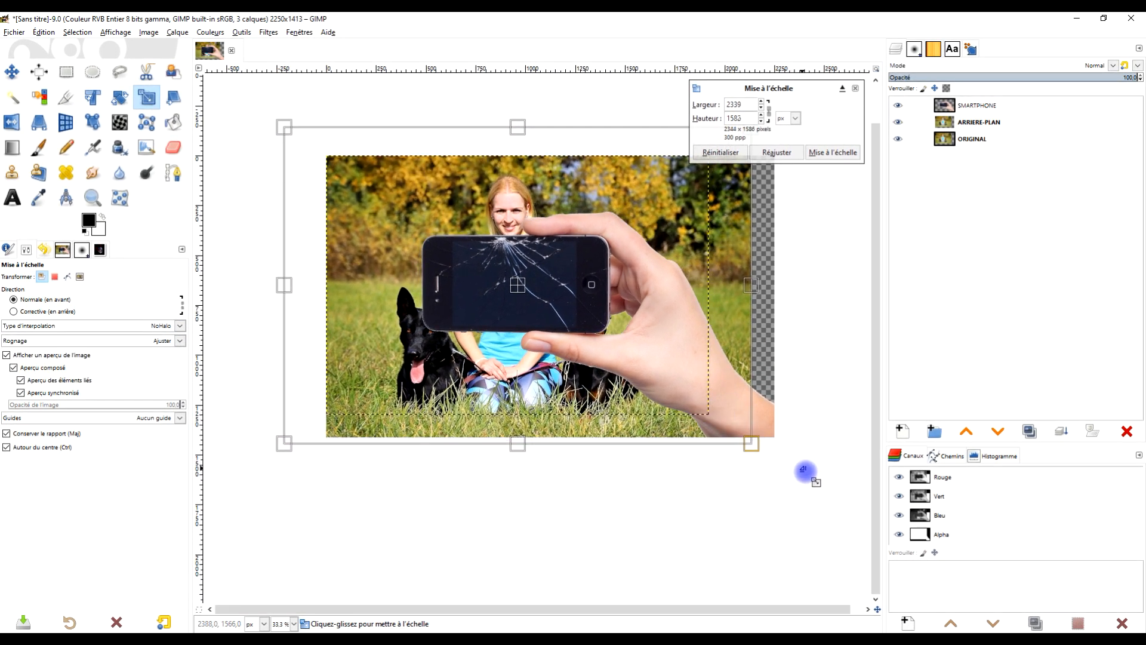
{"action": "mouse_move", "coordinate": [521, 293]}
{"action": "left_mouse_down"}
{"action": "mouse_move", "coordinate": [550, 302]}
{"action": "mouse_move", "coordinate": [543, 288]}
{"action": "left_mouse_up"}
{"action": "left_click", "coordinate": [836, 153]}
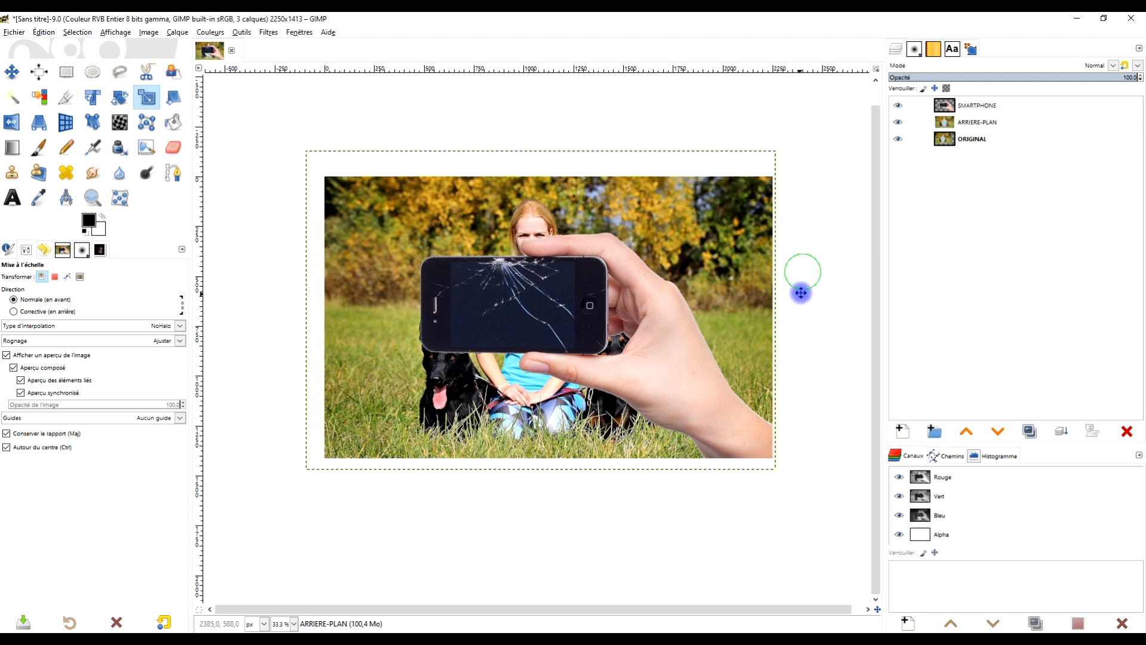
Apply a Gaussian blur of 11.63 in both X and Y to the ARRIERE-PLAN layer.
{"action": "left_click", "coordinate": [268, 33]}
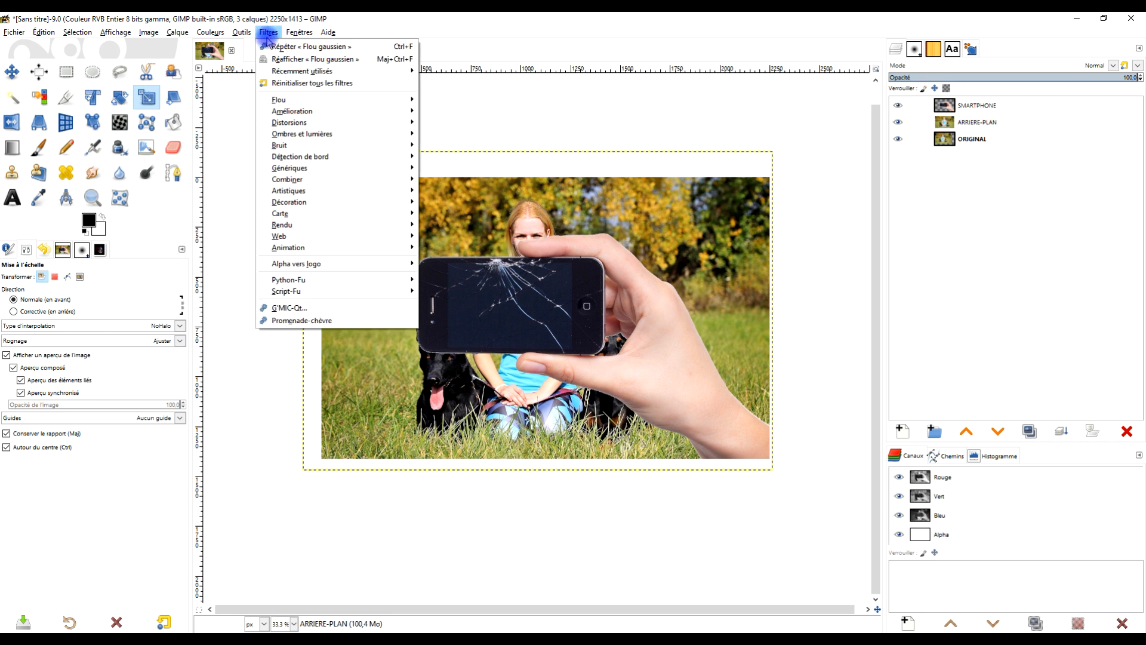
{"action": "mouse_move", "coordinate": [327, 99]}
{"action": "left_click", "coordinate": [465, 112]}
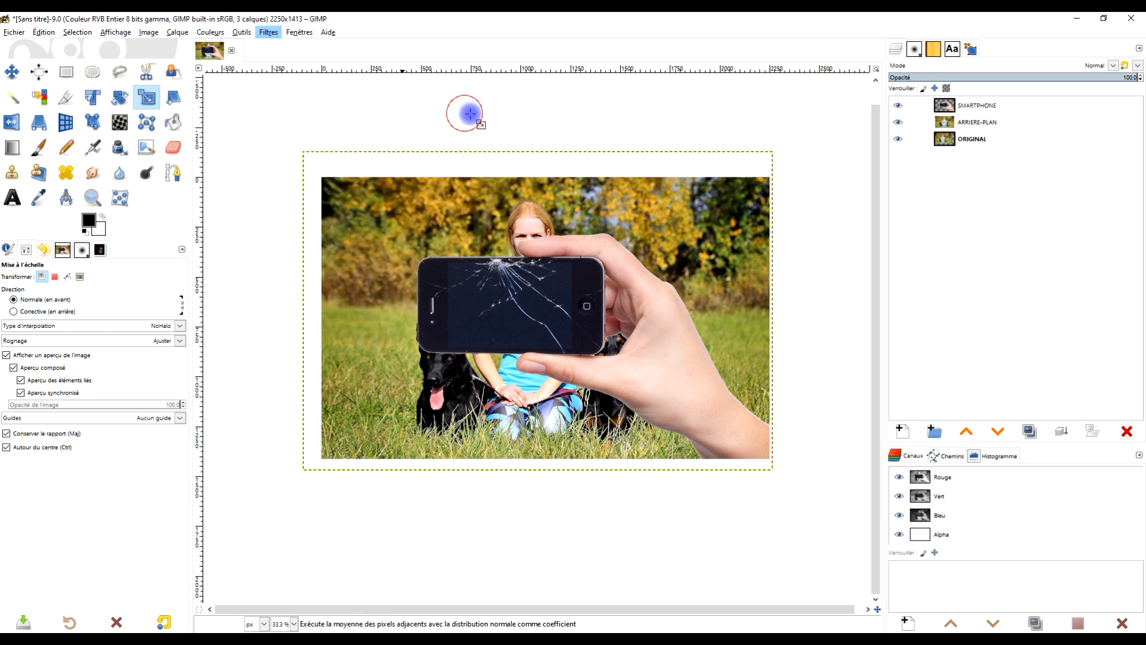
{"action": "left_click", "coordinate": [35, 133]}
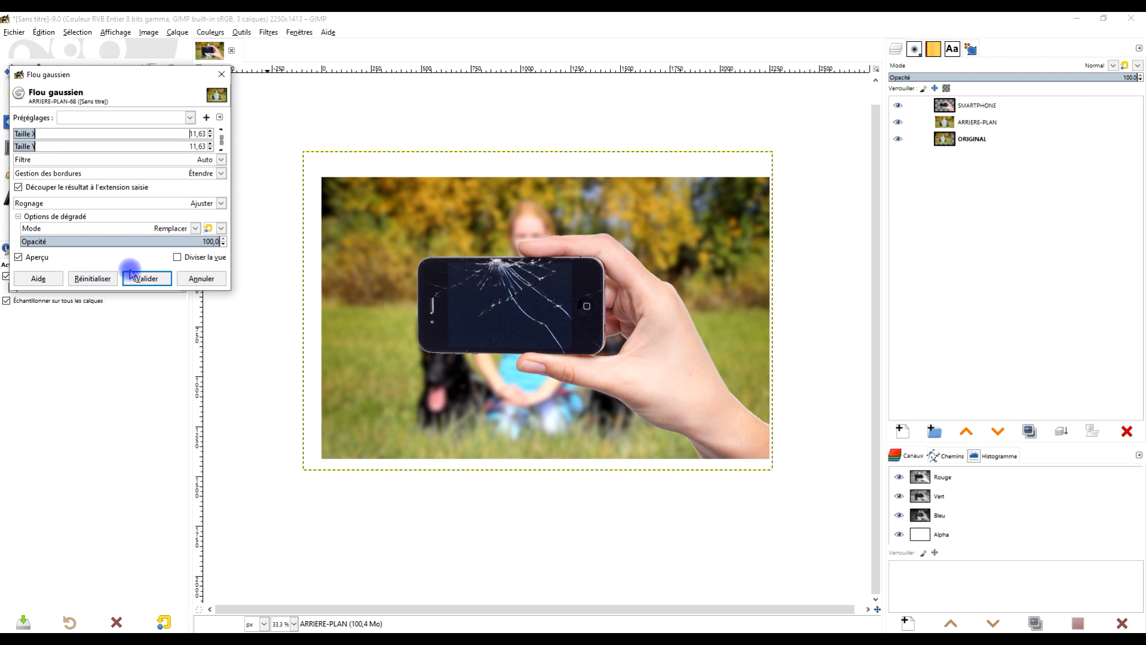
{"action": "left_click", "coordinate": [153, 282]}
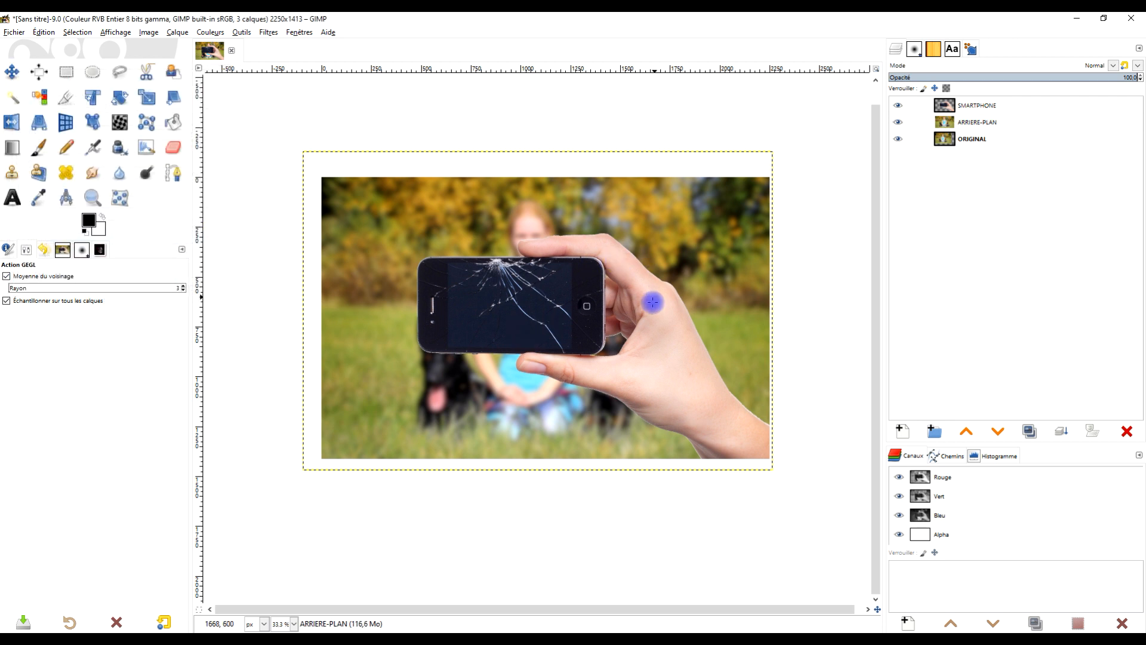
Duplicate the ORIGINAL layer and place the copy directly above ARRIERE-PLAN.
{"action": "scroll", "coordinate": [604, 326], "scroll_direction": "up", "scroll_amount": 2}
{"action": "scroll", "coordinate": [609, 332], "scroll_direction": "down", "scroll_amount": 1}
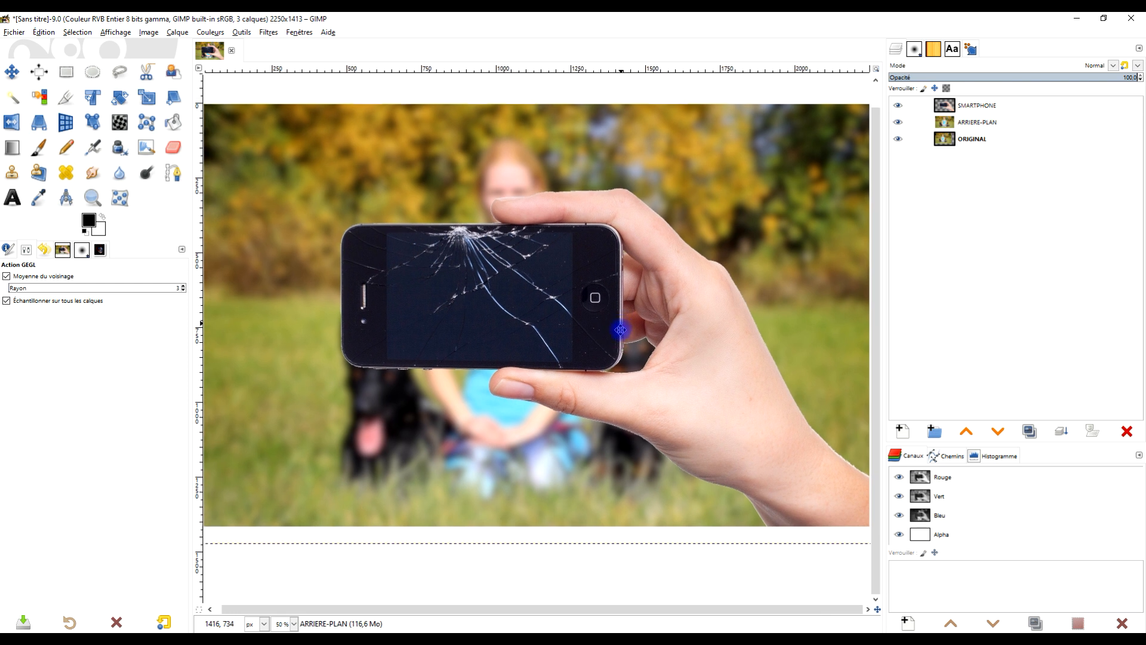
{"action": "left_click_drag", "start_coordinate": [615, 336], "coordinate": [607, 313]}
{"action": "scroll", "coordinate": [612, 308], "scroll_direction": "down", "scroll_amount": 1}
{"action": "scroll", "coordinate": [613, 310], "scroll_direction": "up", "scroll_amount": 1}
{"action": "left_click", "coordinate": [983, 139]}
{"action": "left_click", "coordinate": [968, 144]}
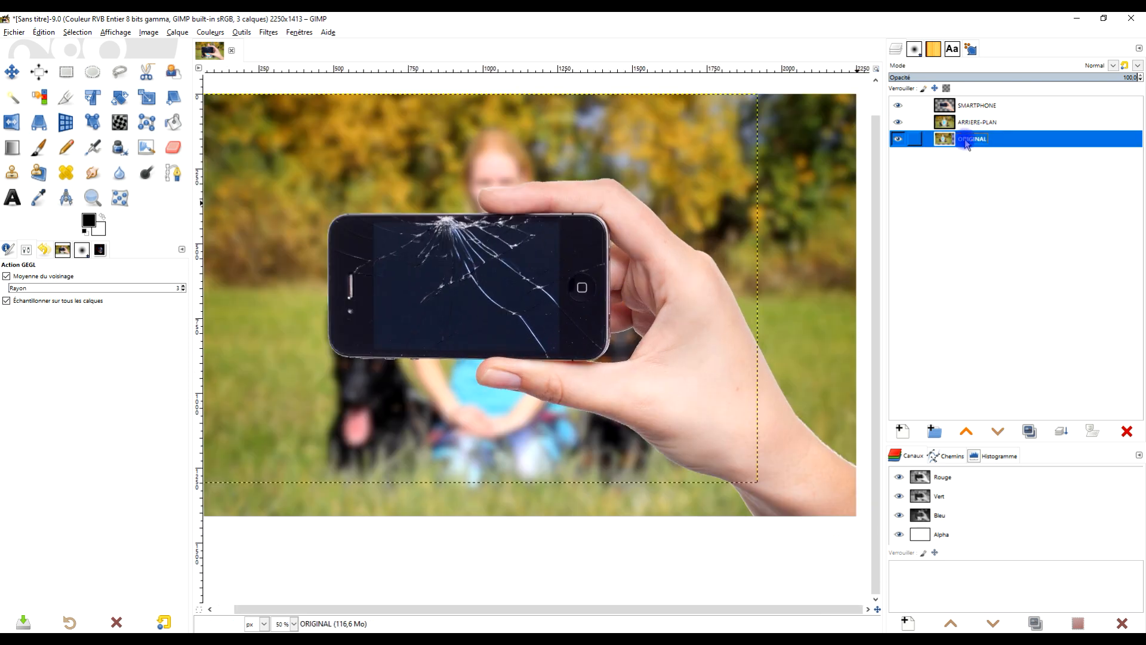
{"action": "left_click", "coordinate": [1014, 394]}
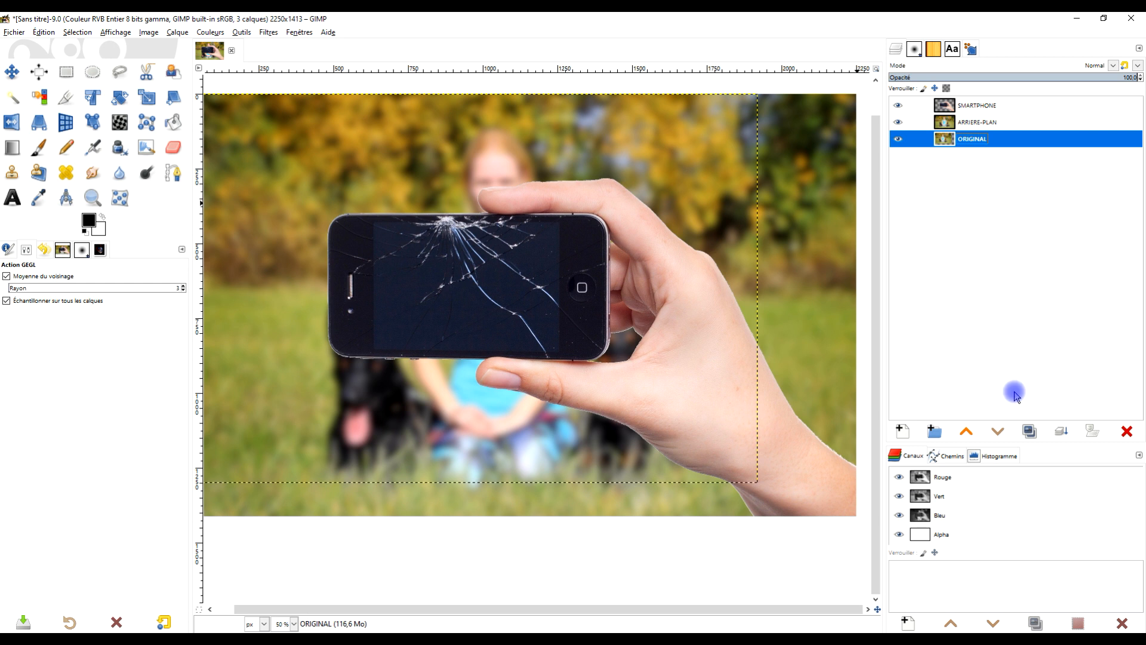
{"action": "left_click", "coordinate": [1029, 432]}
{"action": "left_click", "coordinate": [980, 136]}
{"action": "left_click_drag", "start_coordinate": [980, 136], "coordinate": [982, 120]}
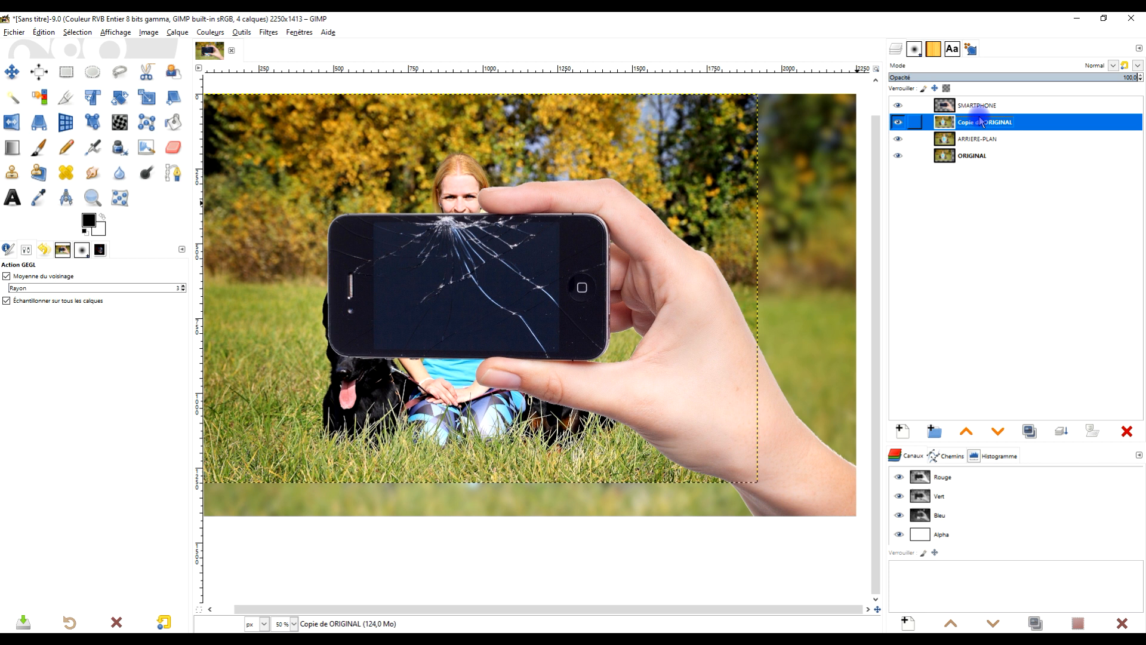
Raise the copy of ORIGINAL above SMARTPHONE and rename it as 2CRAN.
{"action": "left_click_drag", "start_coordinate": [471, 232], "coordinate": [564, 250]}
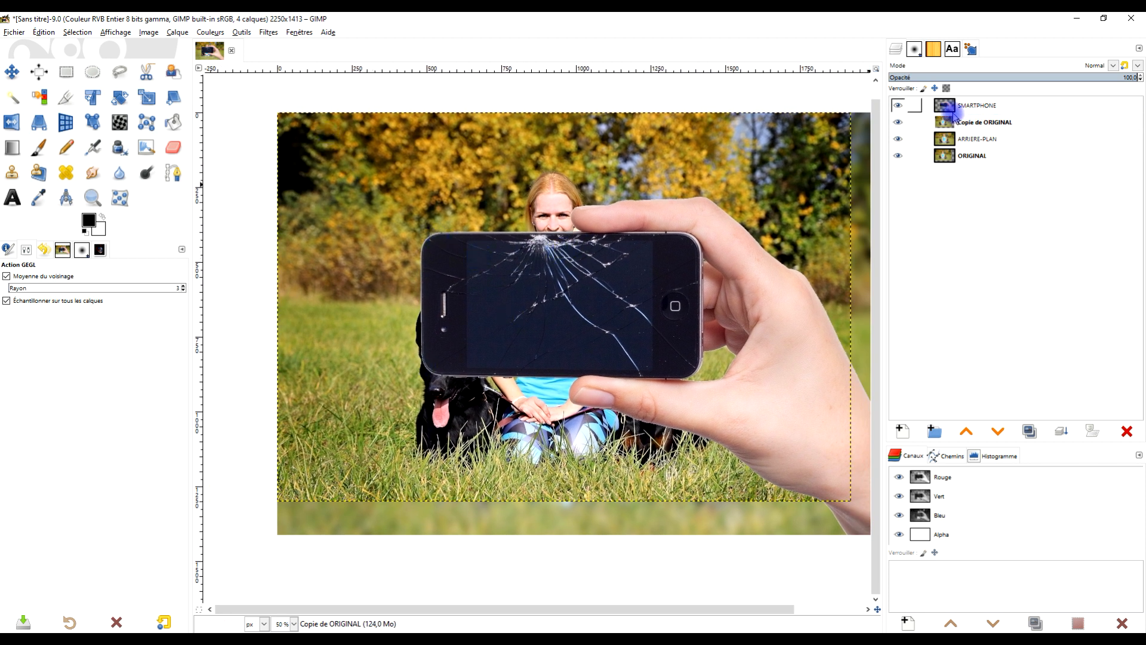
{"action": "left_click", "coordinate": [968, 432]}
{"action": "double_click", "coordinate": [988, 104]}
{"action": "type", "text": "2"}
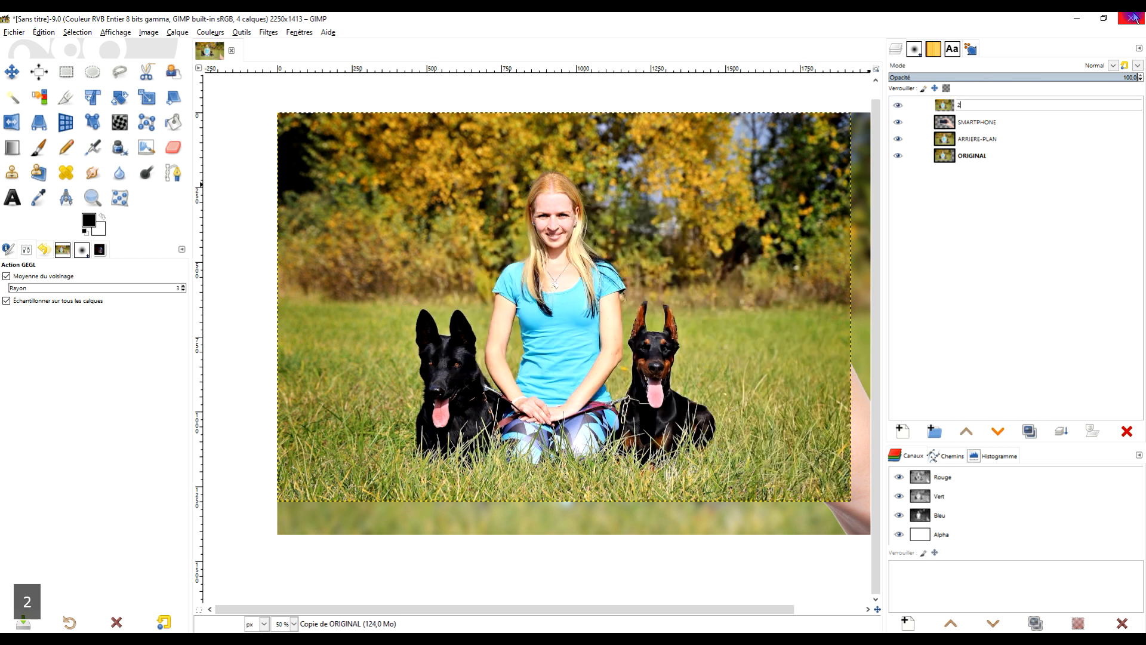
{"action": "key", "text": "Return"}
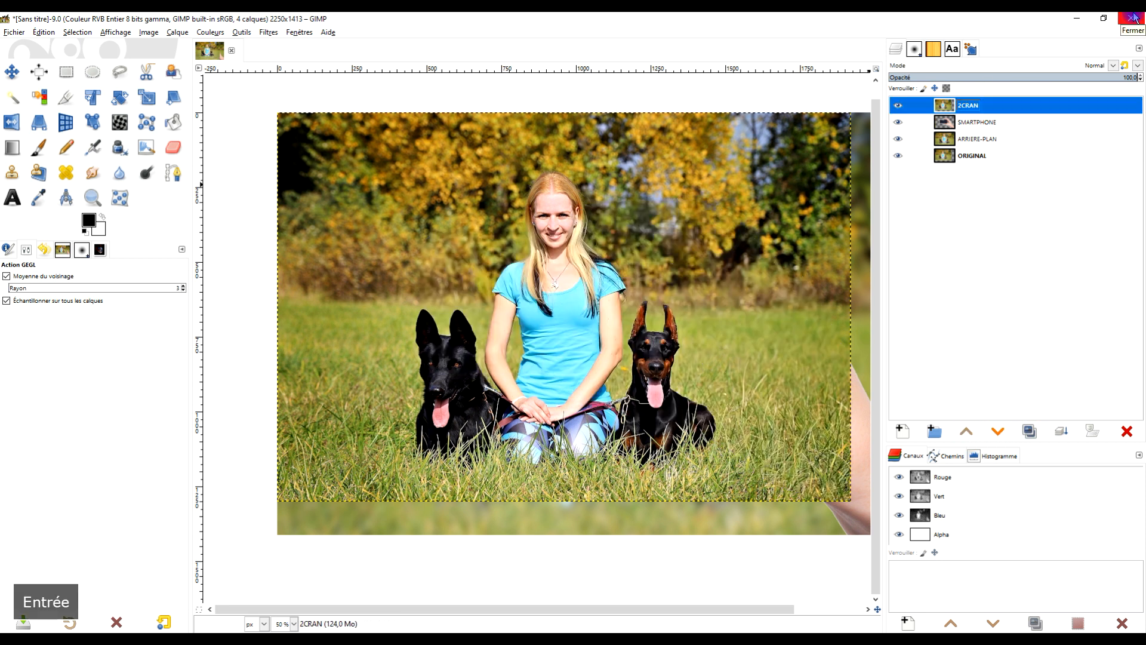
Rename the 2CRAN layer as écran.
{"action": "key", "text": "F2"}
{"action": "key", "text": "Caps_Lock"}
{"action": "type", "text": "éc"}
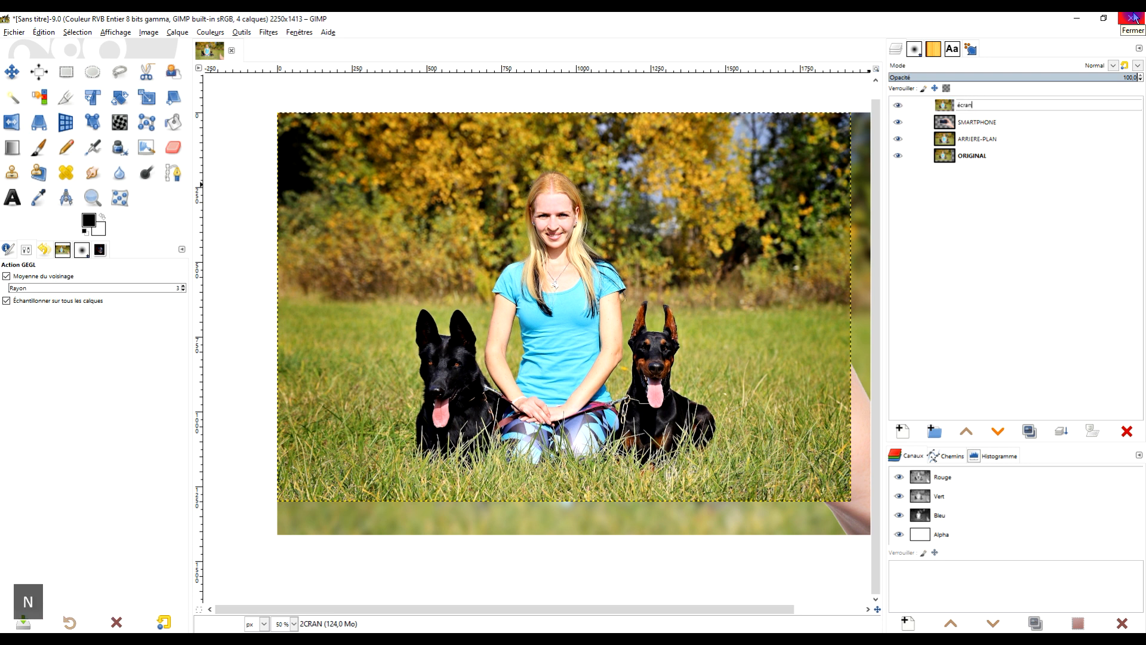
{"action": "type", "text": "ran"}
{"action": "key", "text": "Return"}
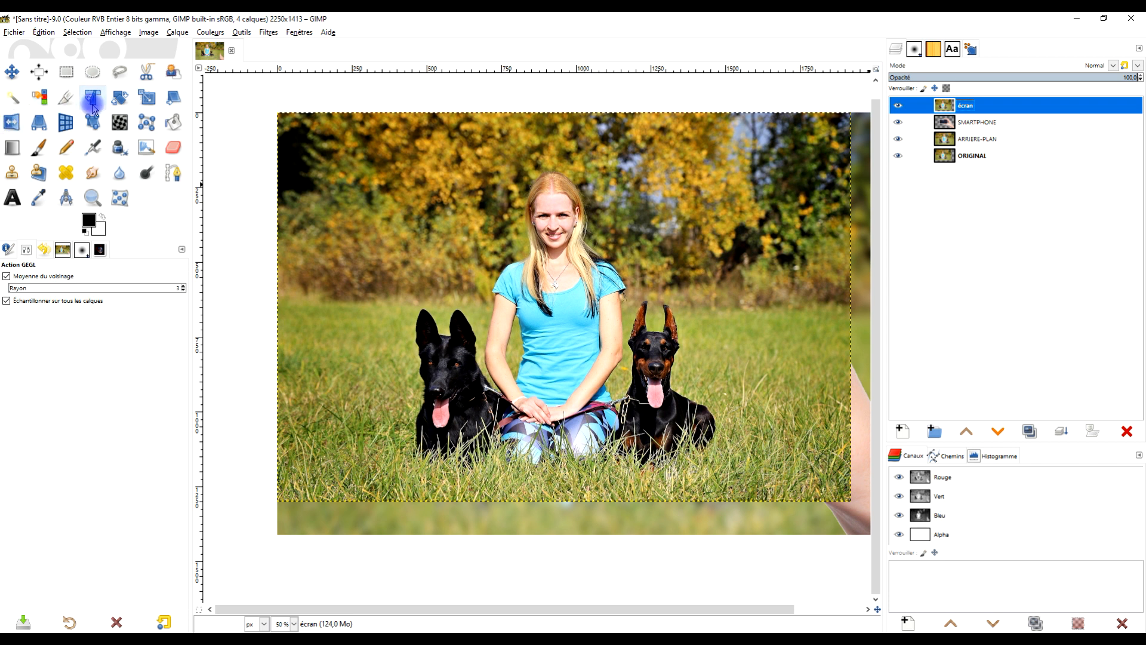
Lower the écran layer's opacity to about 63 and scale it proportionally to about 627 × 424 px over the phone's display.
{"action": "left_click", "coordinate": [151, 97]}
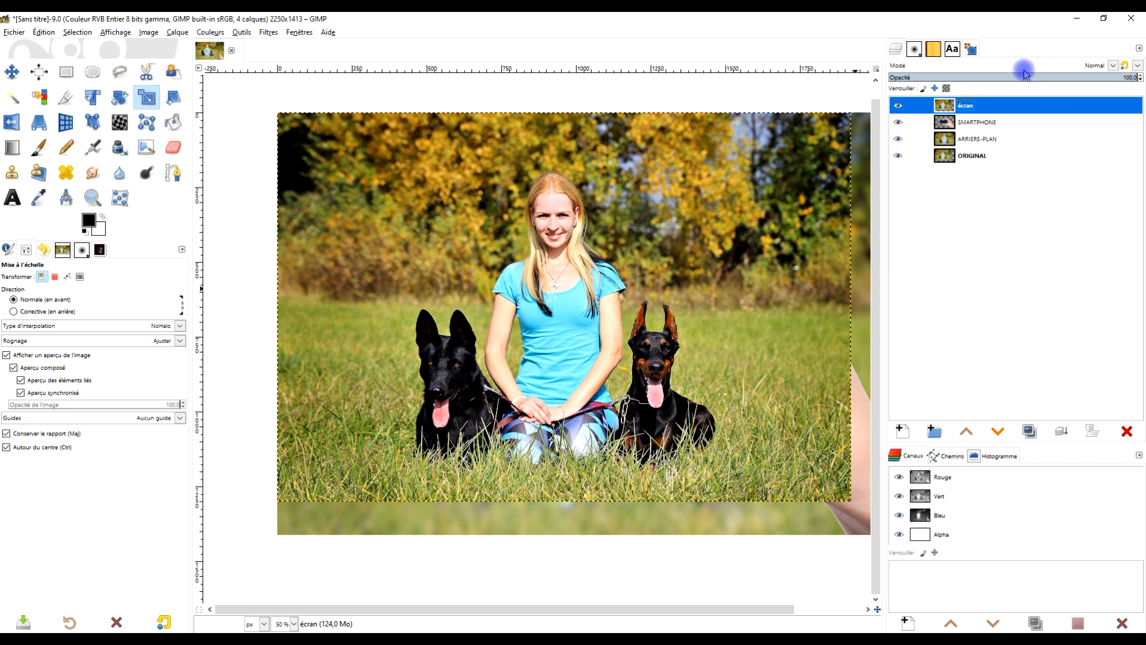
{"action": "left_click", "coordinate": [1046, 78]}
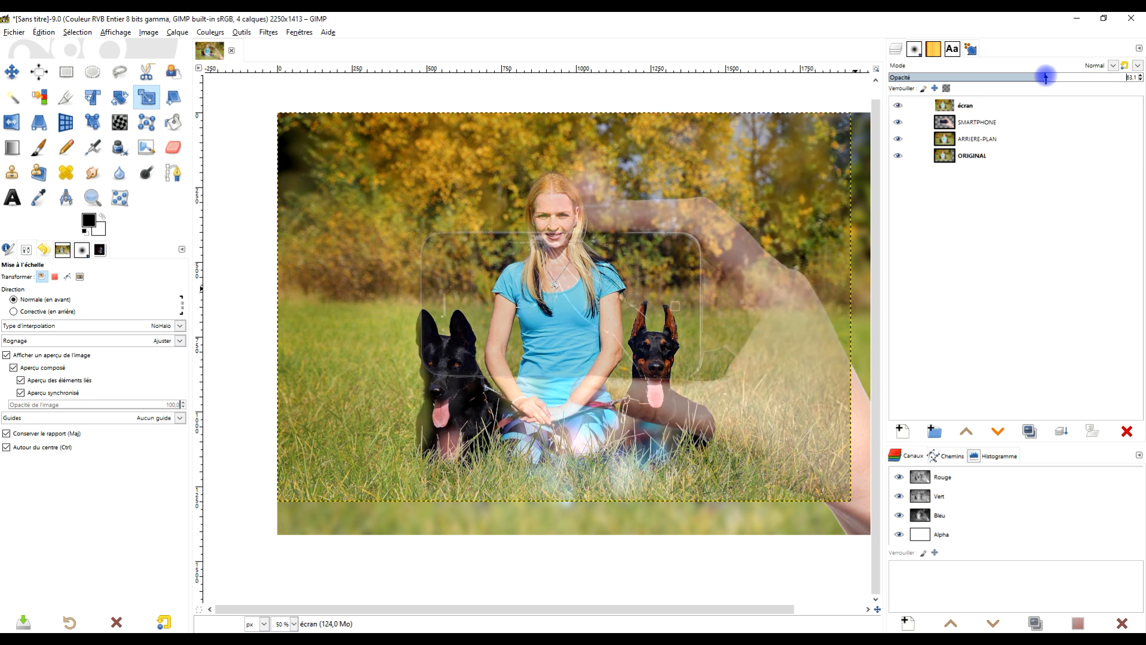
{"action": "left_click", "coordinate": [852, 492]}
{"action": "left_click_drag", "start_coordinate": [852, 491], "coordinate": [654, 335]}
{"action": "left_click_drag", "start_coordinate": [739, 424], "coordinate": [609, 339]}
{"action": "left_click", "coordinate": [762, 118]}
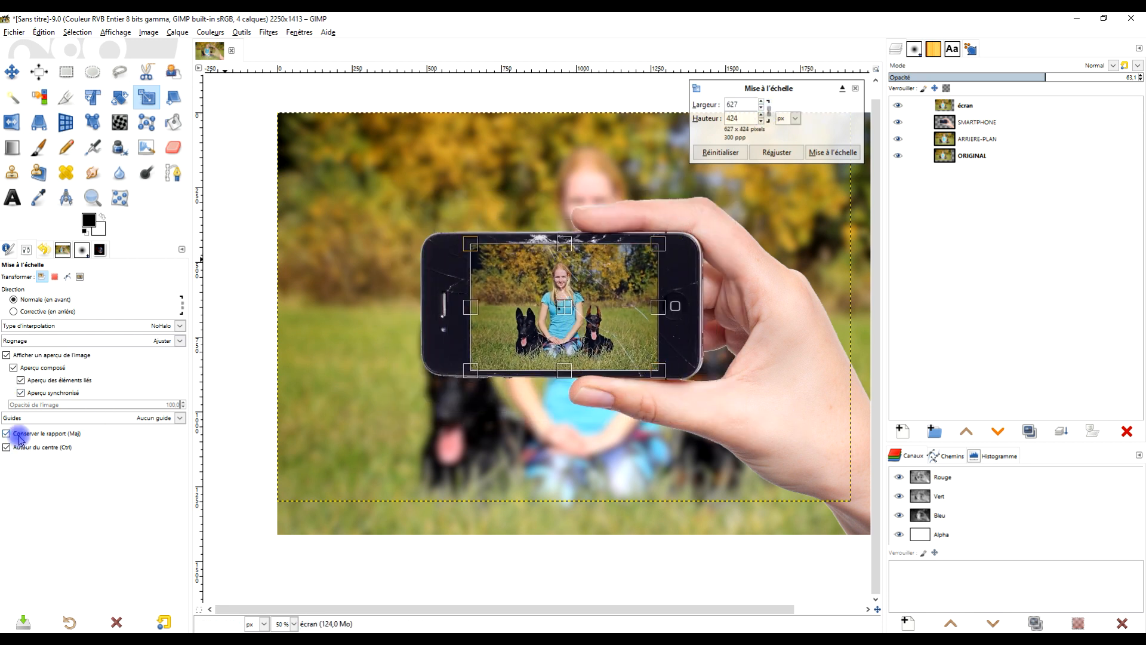
Refine the écran layer's scaling to 662 × 448 px, center it so it fully covers the phone's display, and apply it.
{"action": "scroll", "coordinate": [521, 321], "scroll_direction": "up", "scroll_amount": 2}
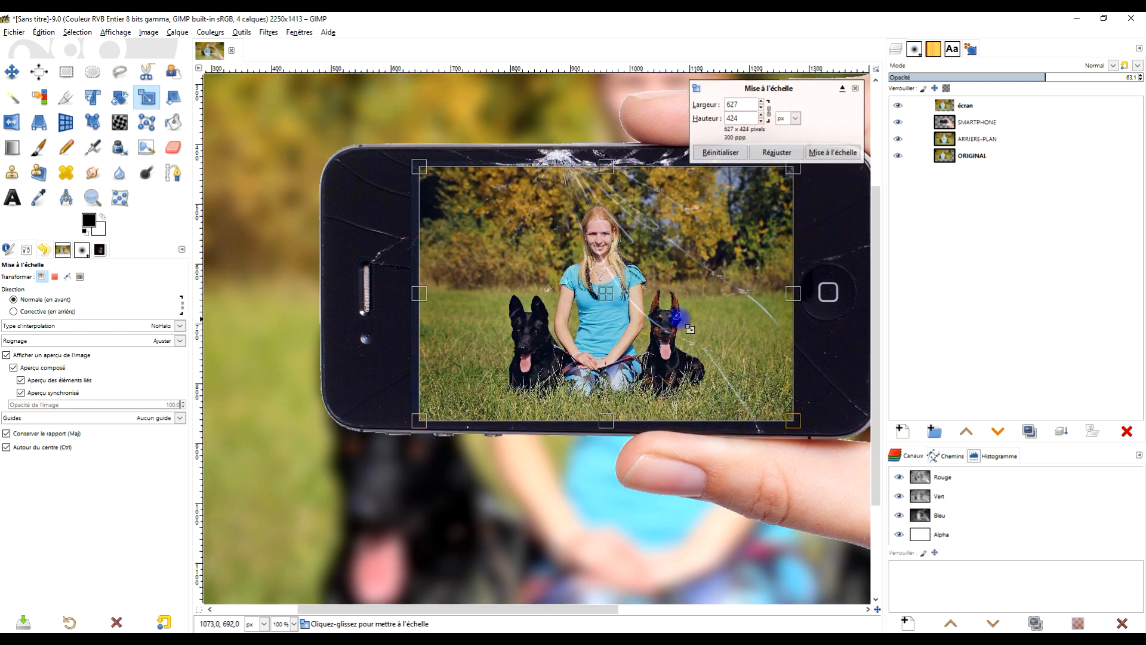
{"action": "left_click_drag", "start_coordinate": [675, 318], "coordinate": [592, 347]}
{"action": "mouse_move", "coordinate": [716, 446]}
{"action": "left_mouse_down"}
{"action": "mouse_move", "coordinate": [617, 396]}
{"action": "mouse_move", "coordinate": [707, 447]}
{"action": "left_mouse_up"}
{"action": "left_click_drag", "start_coordinate": [534, 329], "coordinate": [517, 314]}
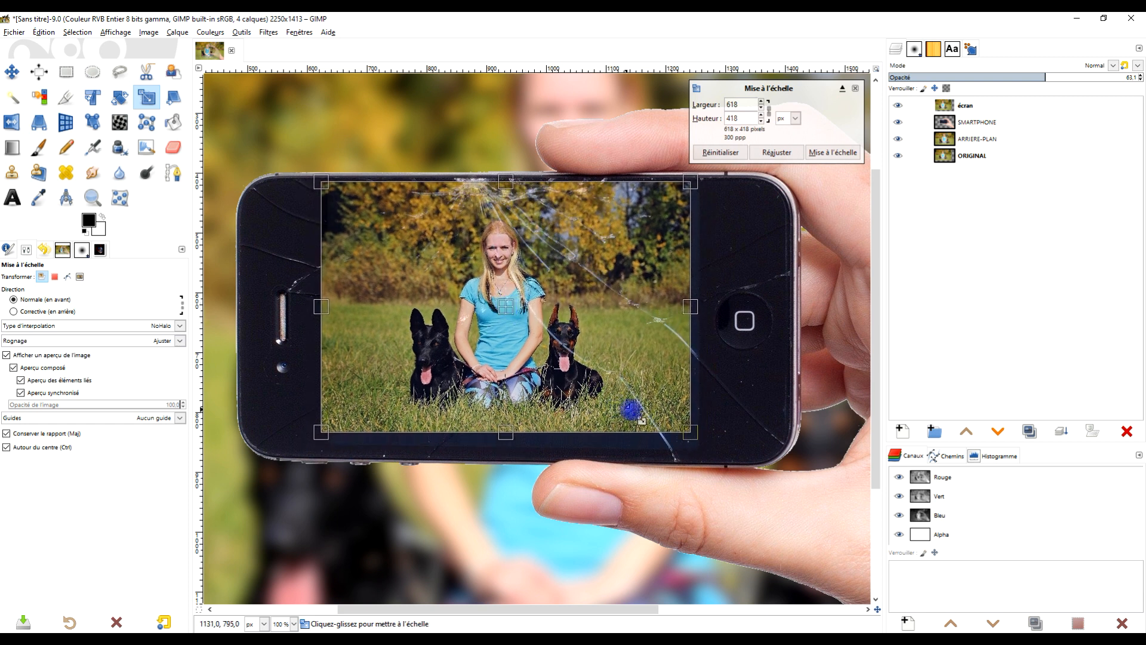
{"action": "left_click_drag", "start_coordinate": [699, 440], "coordinate": [715, 452]}
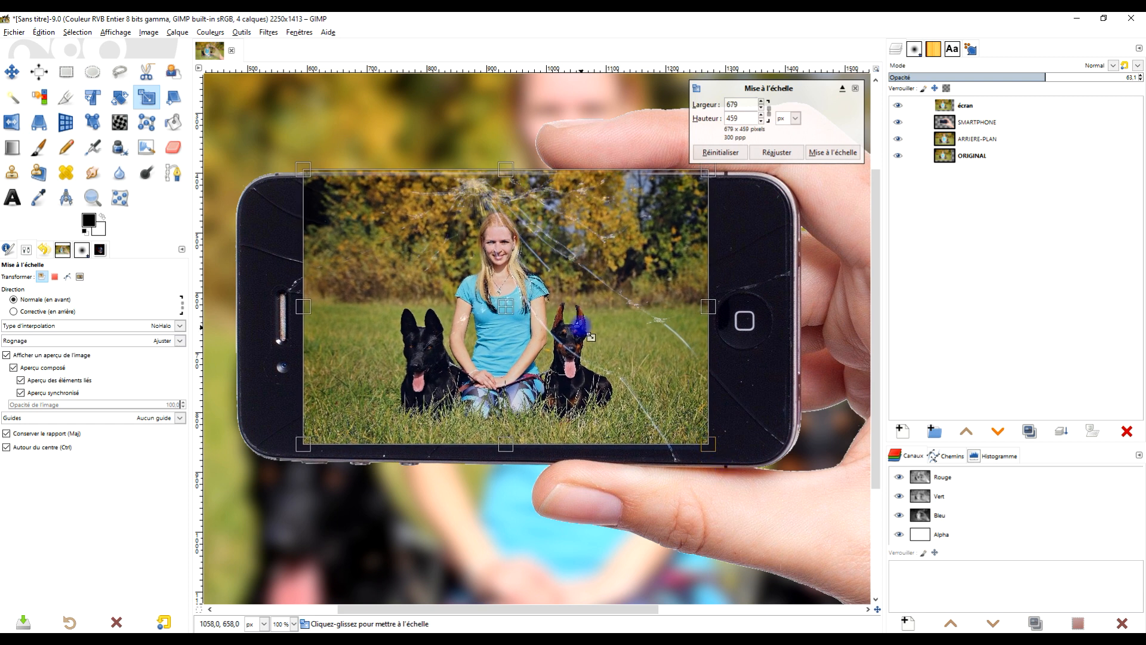
{"action": "left_click_drag", "start_coordinate": [518, 316], "coordinate": [519, 329]}
{"action": "left_click_drag", "start_coordinate": [713, 456], "coordinate": [711, 455]}
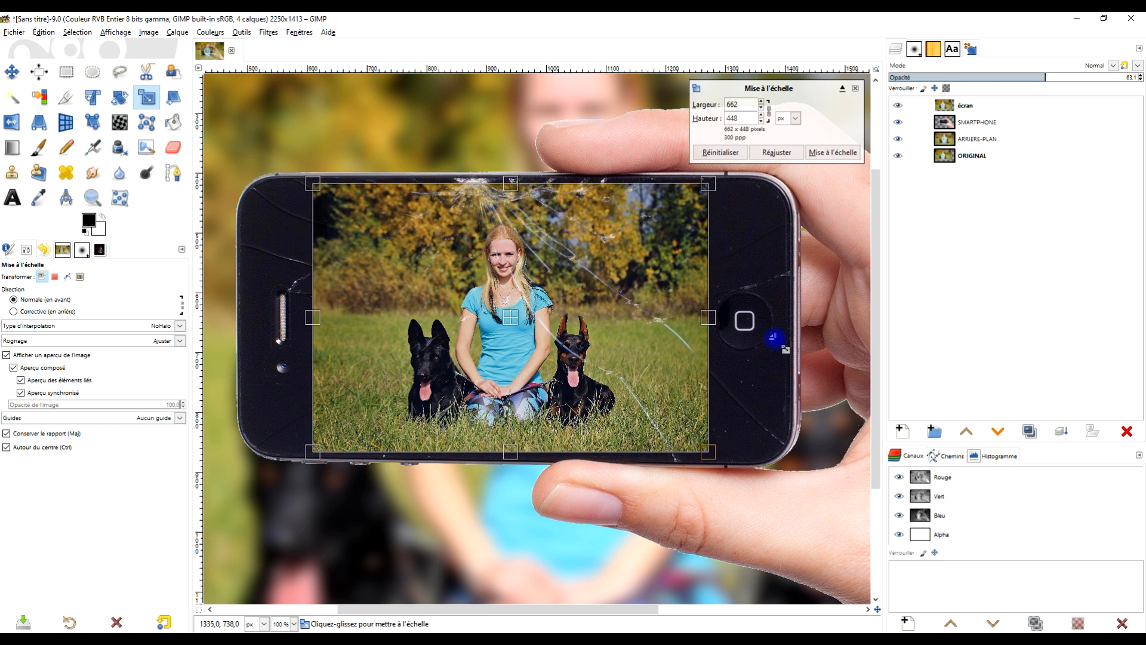
{"action": "left_click", "coordinate": [833, 152]}
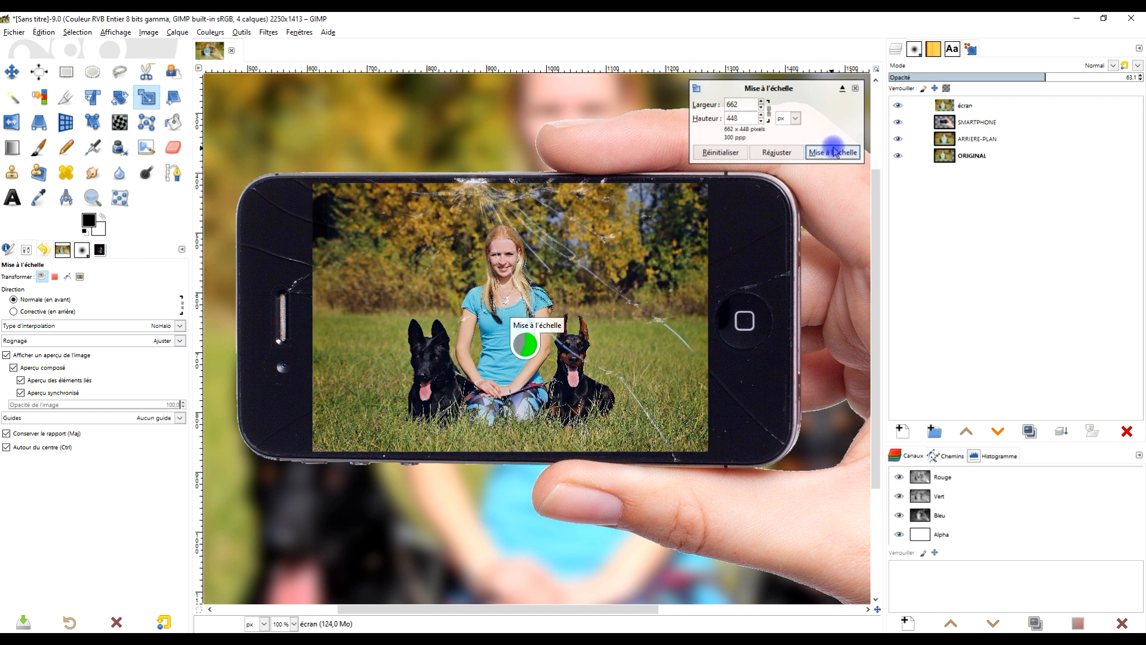
Place the écran layer below SMARTPHONE and restore its opacity to 100.
{"action": "left_click", "coordinate": [1036, 107]}
{"action": "left_click", "coordinate": [998, 431]}
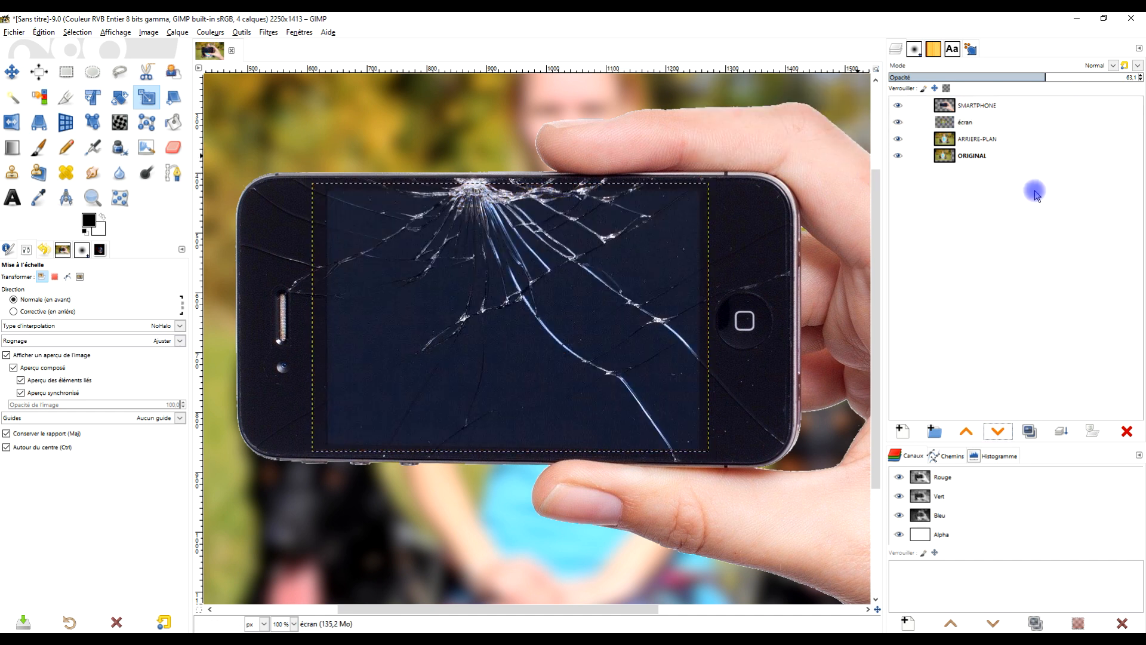
{"action": "left_click_drag", "start_coordinate": [1062, 75], "coordinate": [1139, 76]}
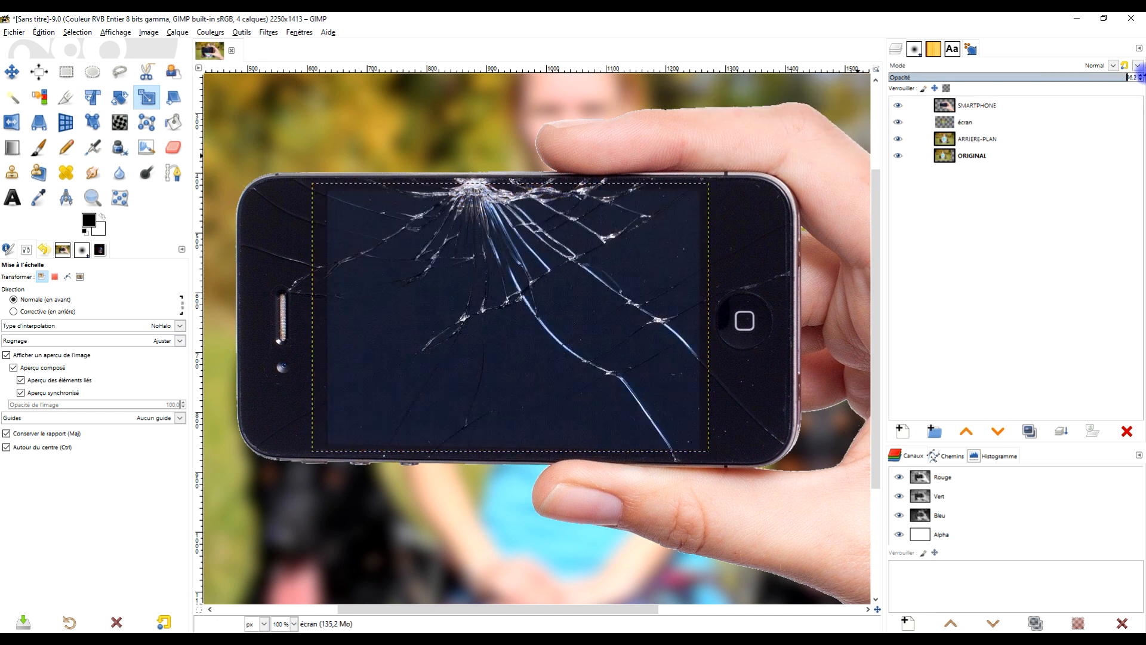
On the SMARTPHONE layer, start a polygonal free selection along the display's upper edge, from its upper-left to its upper-right corner.
{"action": "left_click", "coordinate": [989, 107]}
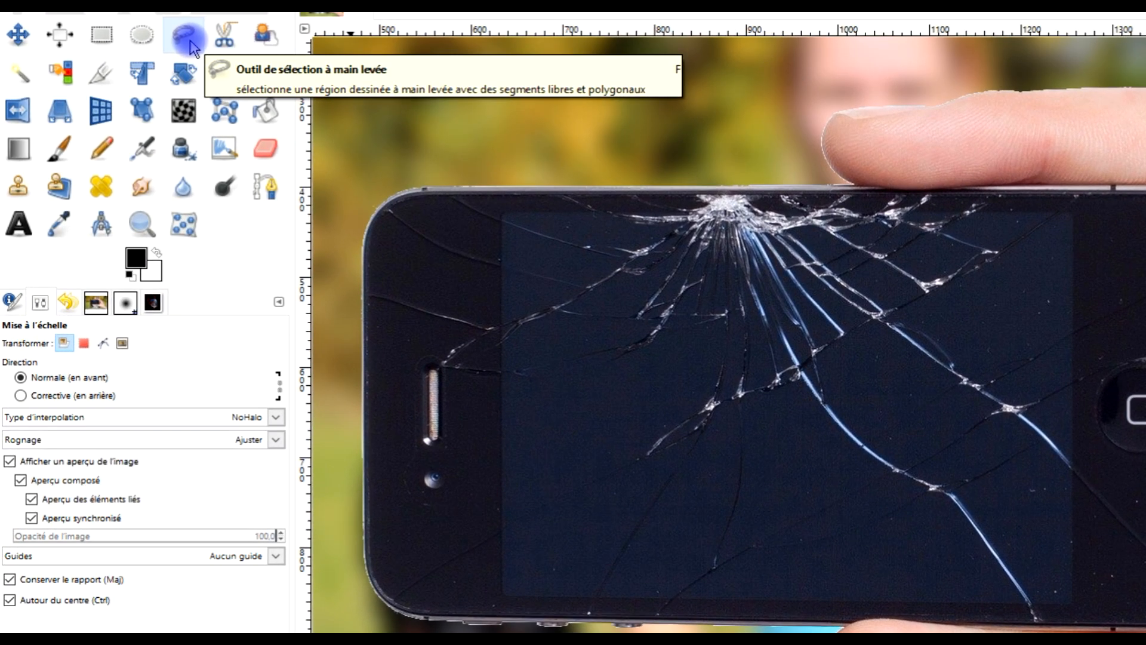
{"action": "left_click", "coordinate": [124, 78]}
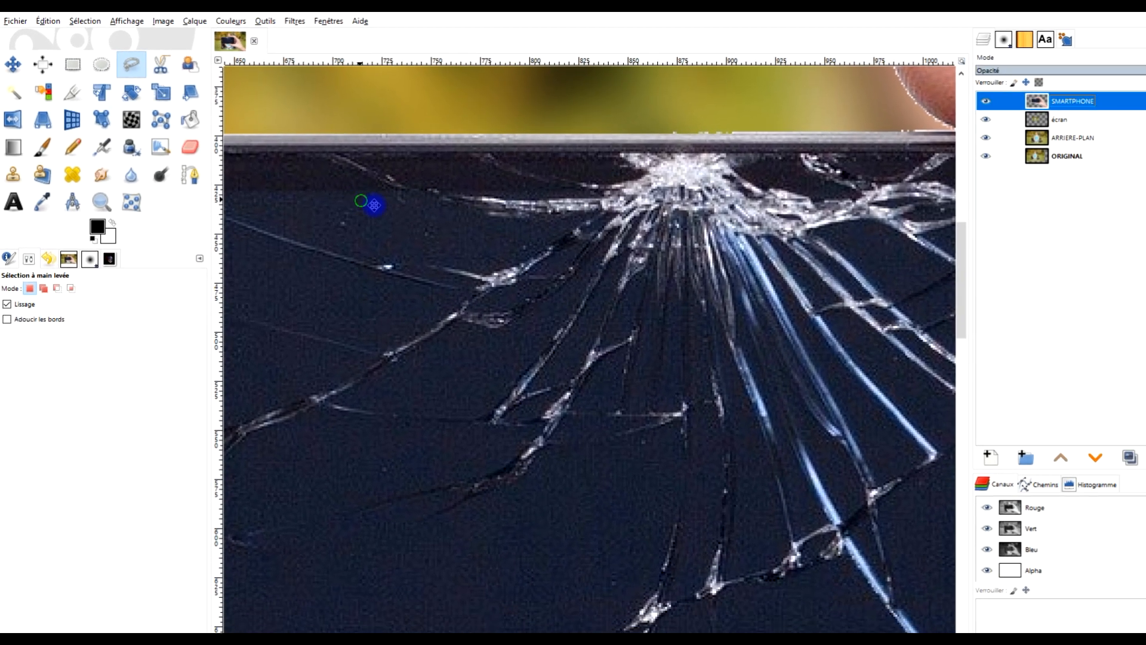
{"action": "scroll", "coordinate": [561, 299], "scroll_direction": "up", "scroll_amount": 5}
{"action": "left_click", "coordinate": [356, 226]}
{"action": "scroll", "coordinate": [332, 320], "scroll_direction": "down", "scroll_amount": 3}
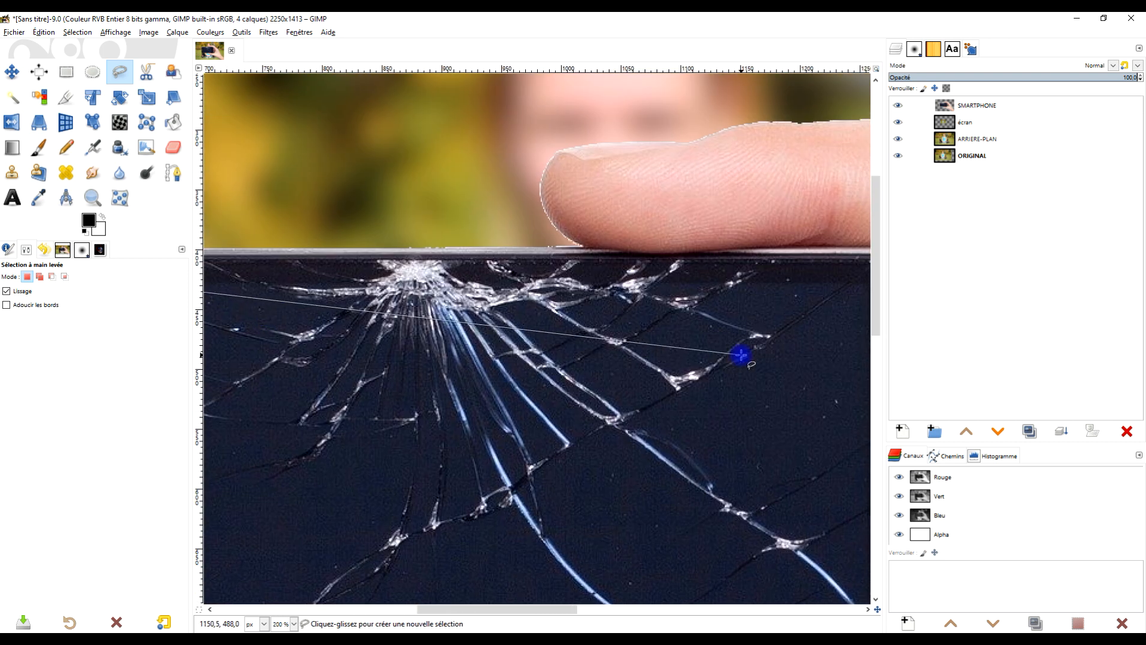
{"action": "scroll", "coordinate": [740, 355], "scroll_direction": "up", "scroll_amount": 3}
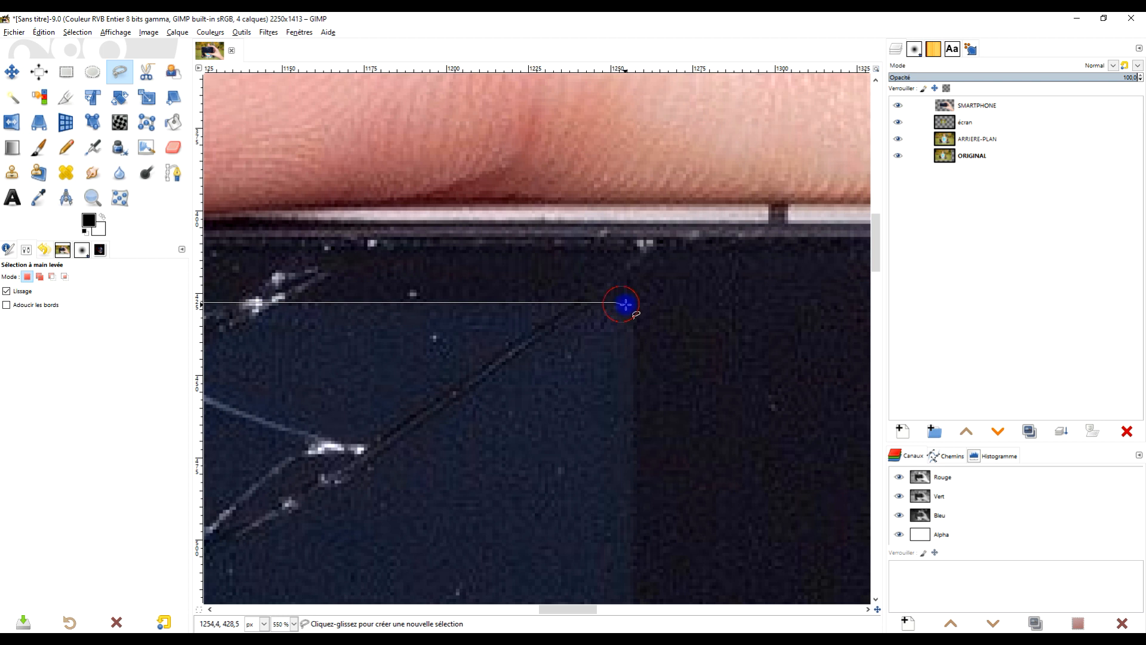
Continue the free selection down the display's right edge, around the lower-right corner, and along the lower edge.
{"action": "scroll", "coordinate": [634, 320], "scroll_direction": "down", "scroll_amount": 15}
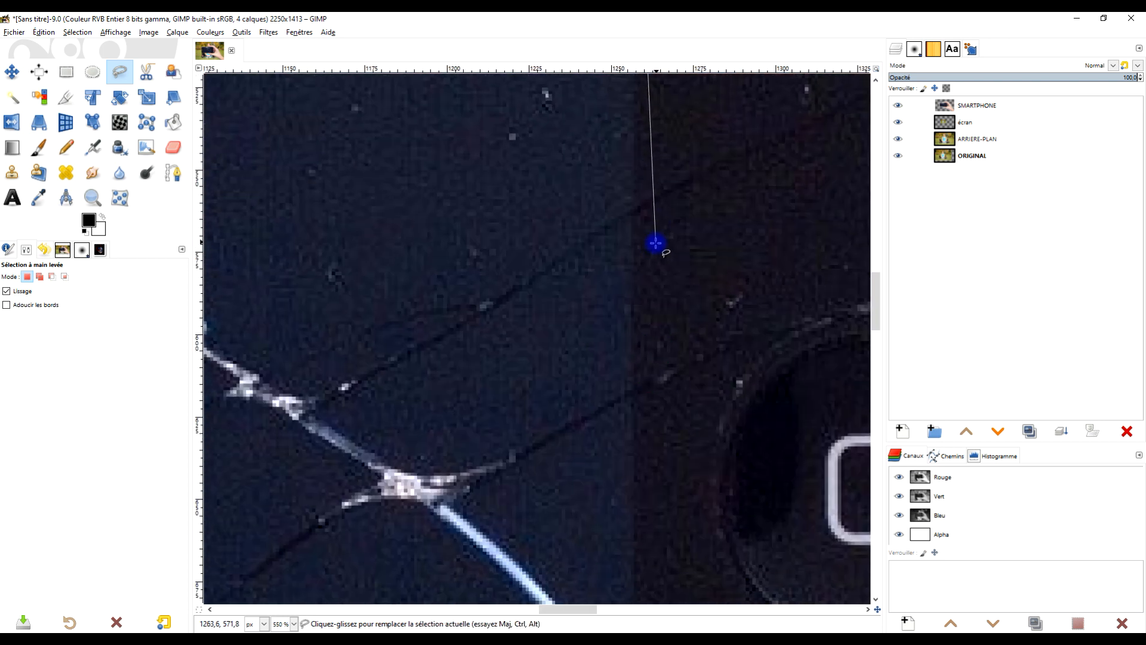
{"action": "scroll", "coordinate": [649, 280], "scroll_direction": "up", "scroll_amount": 5}
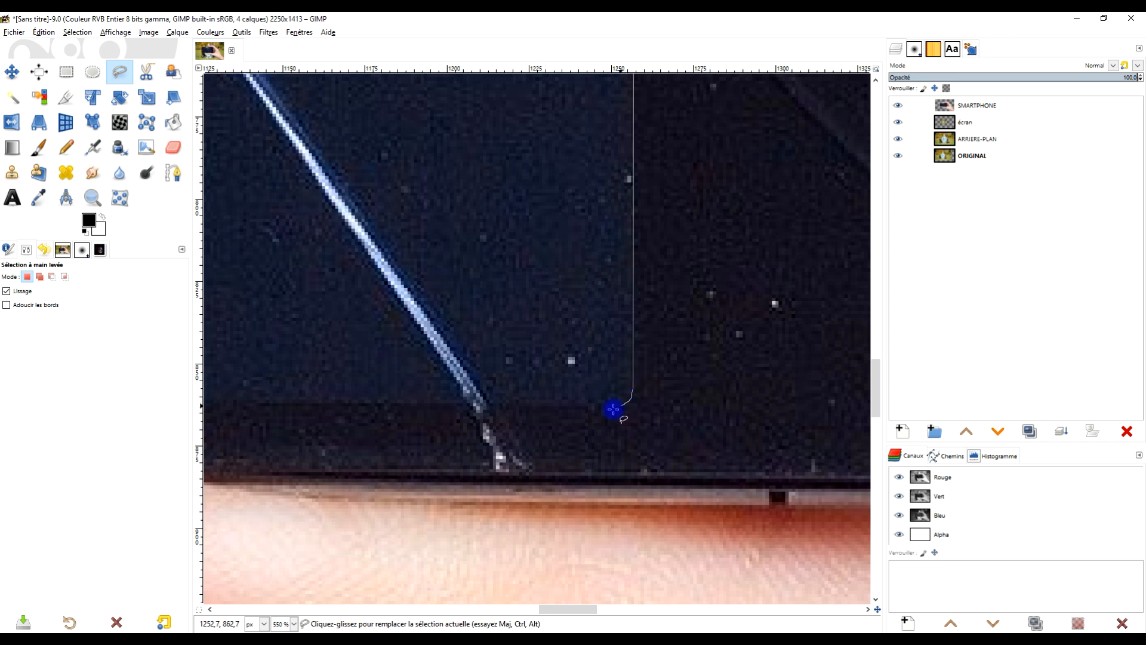
{"action": "scroll", "coordinate": [476, 394], "scroll_direction": "down", "scroll_amount": 2, "text": "ctrl"}
{"action": "left_click_drag", "start_coordinate": [439, 399], "coordinate": [778, 391]}
{"action": "scroll", "coordinate": [630, 382], "scroll_direction": "down", "scroll_amount": 2, "text": "ctrl"}
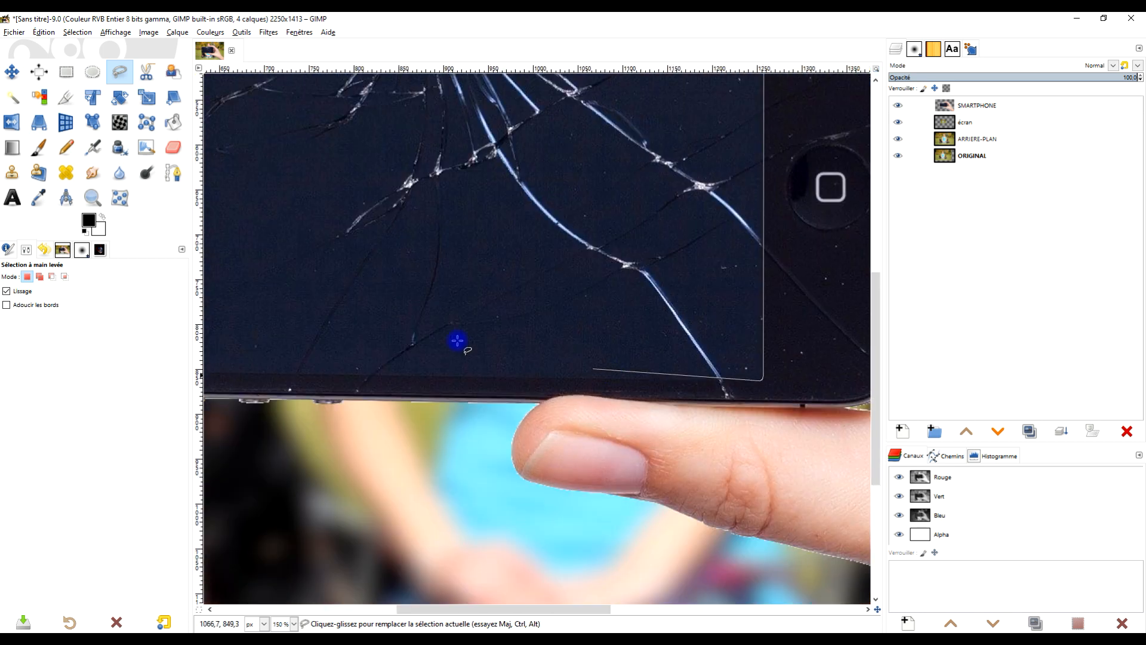
{"action": "left_click_drag", "start_coordinate": [349, 365], "coordinate": [725, 378]}
{"action": "scroll", "coordinate": [614, 389], "scroll_direction": "up", "scroll_amount": 4, "text": "ctrl"}
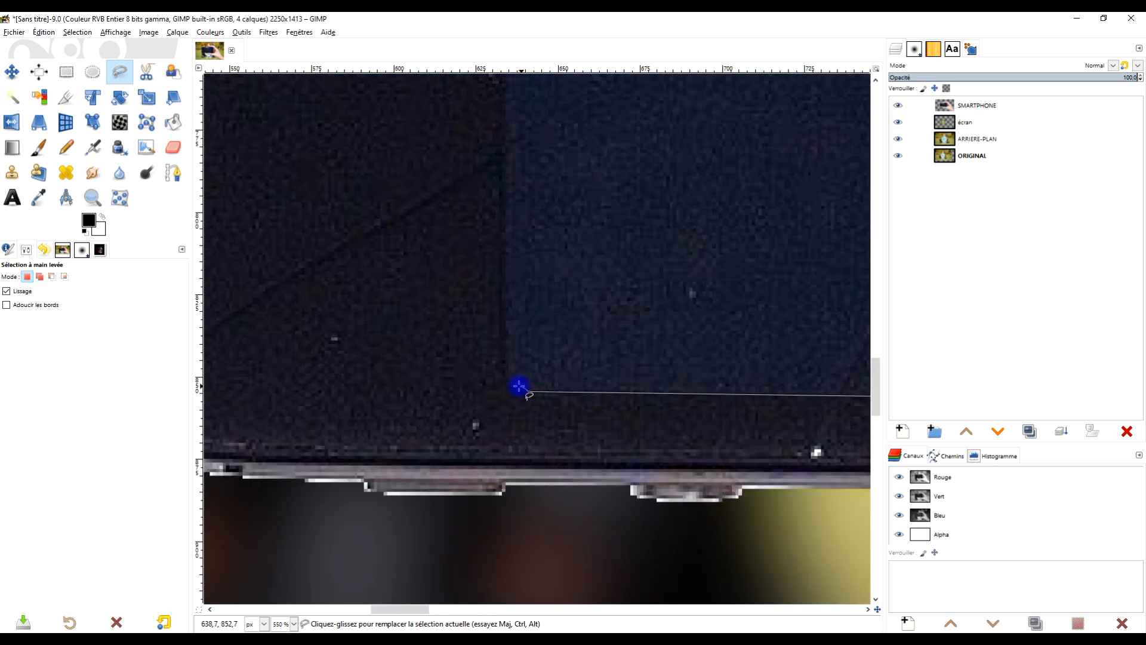
Trace the display's left edge, close the outline with a rounded upper-left corner, and commit the selection.
{"action": "left_click_drag", "start_coordinate": [532, 242], "coordinate": [543, 432]}
{"action": "scroll", "coordinate": [528, 296], "scroll_direction": "down", "scroll_amount": 3, "text": "ctrl"}
{"action": "left_click_drag", "start_coordinate": [614, 202], "coordinate": [593, 463]}
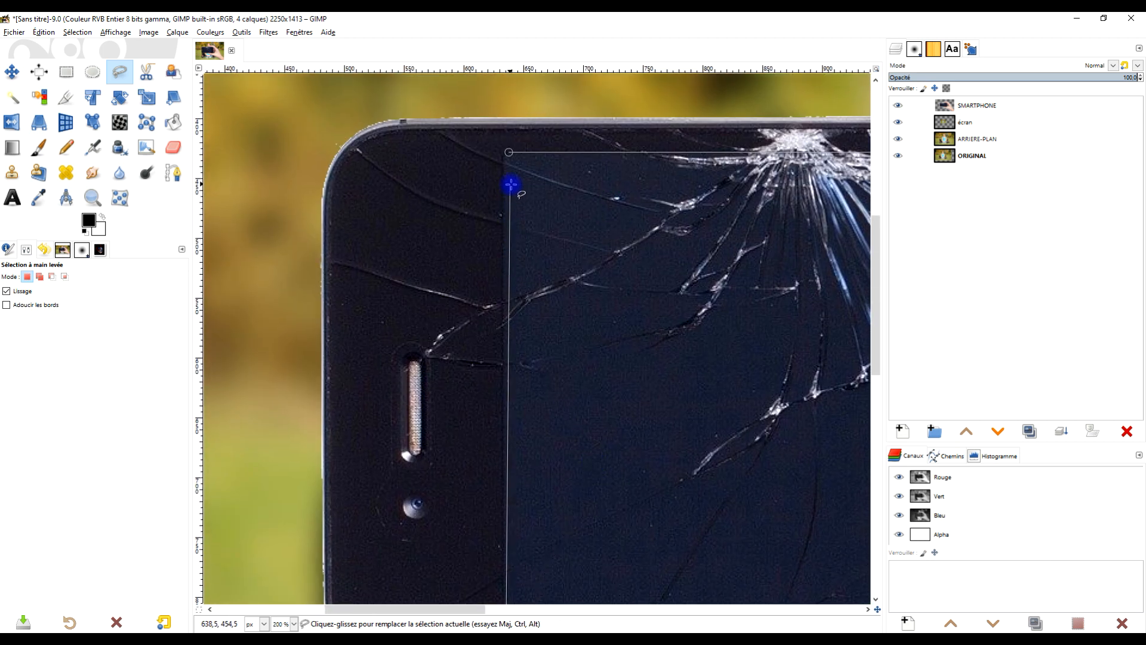
{"action": "left_click_drag", "start_coordinate": [512, 184], "coordinate": [506, 325]}
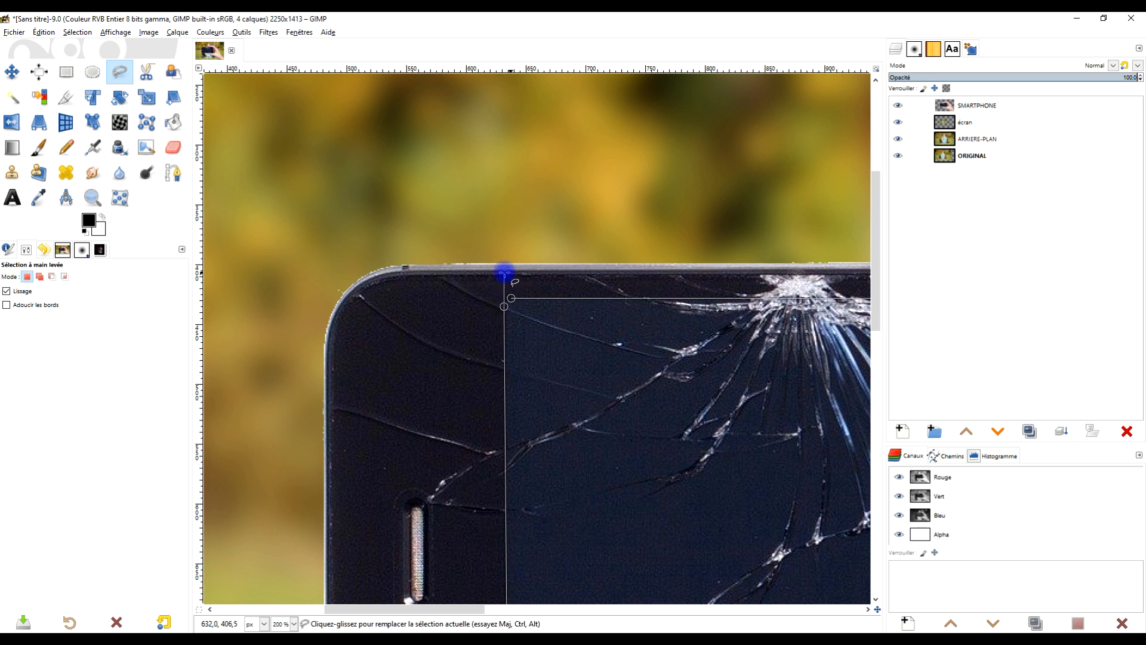
{"action": "scroll", "coordinate": [504, 273], "scroll_direction": "up", "scroll_amount": 5, "text": "ctrl"}
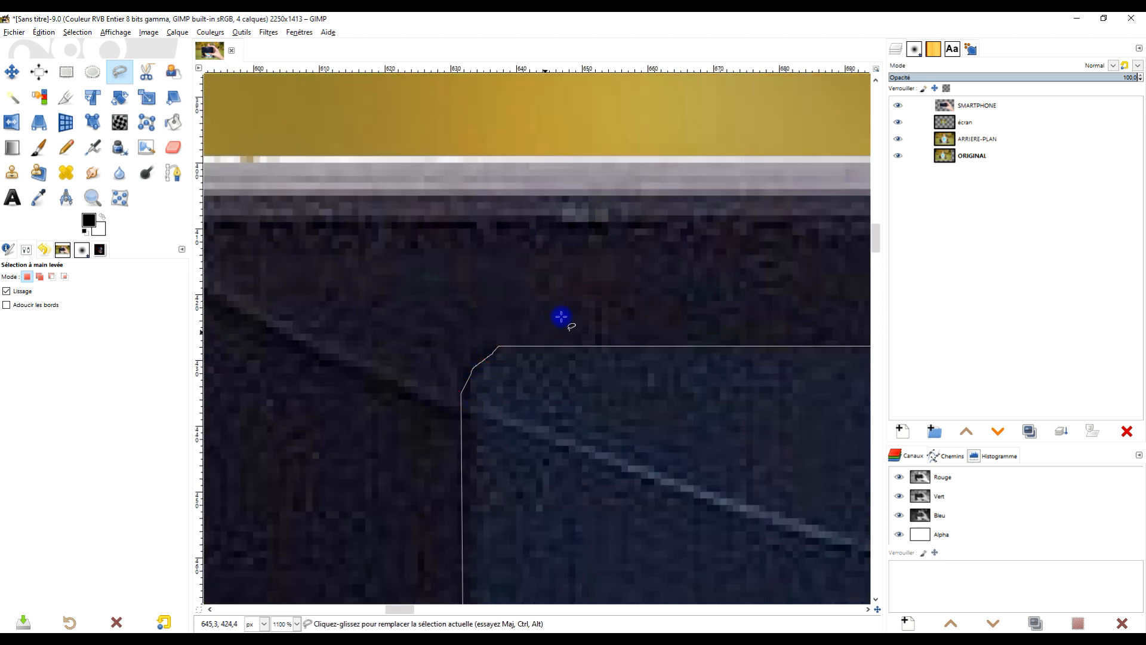
{"action": "scroll", "coordinate": [562, 317], "scroll_direction": "down", "scroll_amount": 6, "text": "ctrl"}
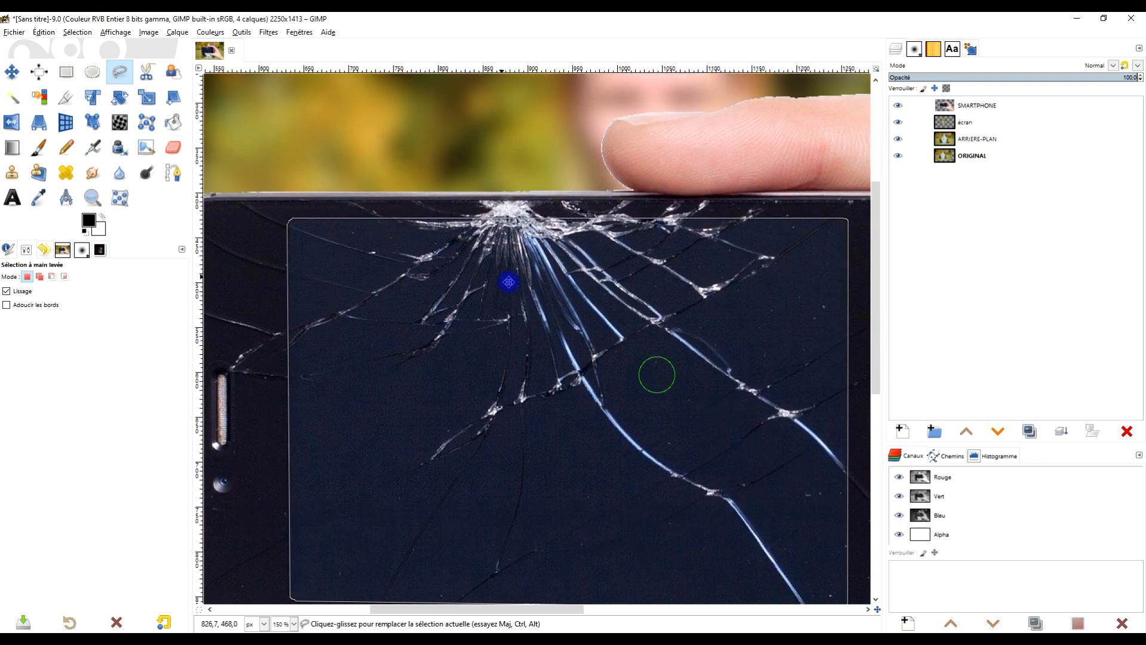
{"action": "left_click_drag", "start_coordinate": [508, 282], "coordinate": [419, 257]}
{"action": "key", "text": "Return"}
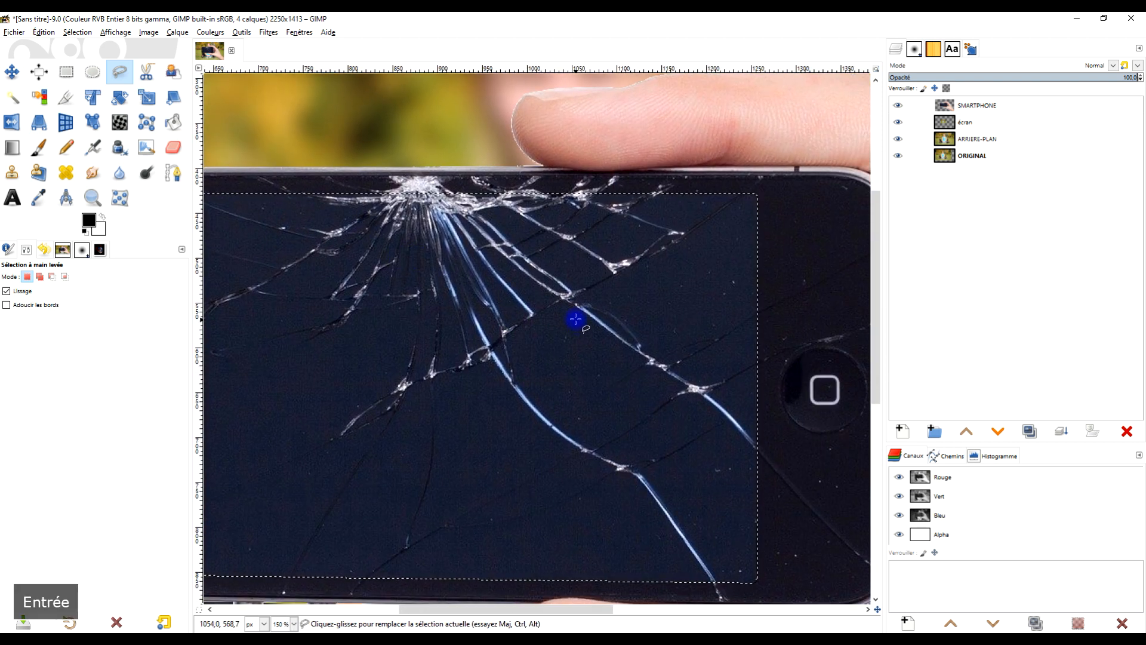
Cut the selected cracked display from the SMARTPHONE layer and paste it as a new layer above it.
{"action": "scroll", "coordinate": [766, 274], "scroll_direction": "down", "scroll_amount": 2, "text": "ctrl"}
{"action": "scroll", "coordinate": [710, 268], "scroll_direction": "up", "scroll_amount": 2, "text": "ctrl"}
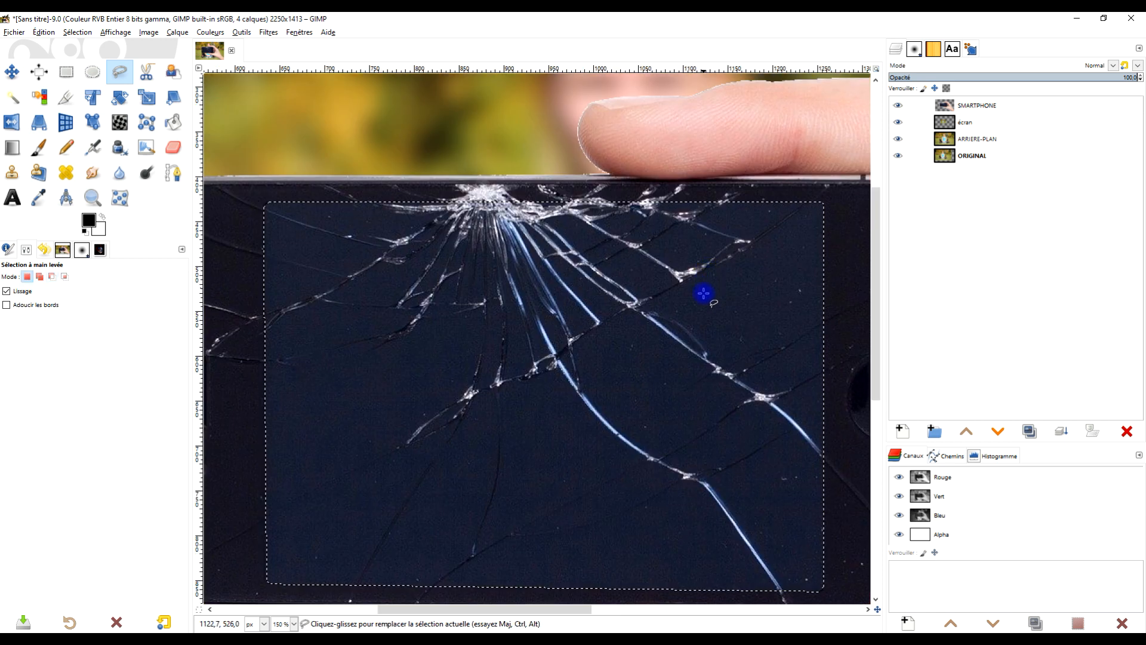
{"action": "left_click_drag", "start_coordinate": [702, 297], "coordinate": [688, 264]}
{"action": "left_click", "coordinate": [949, 106]}
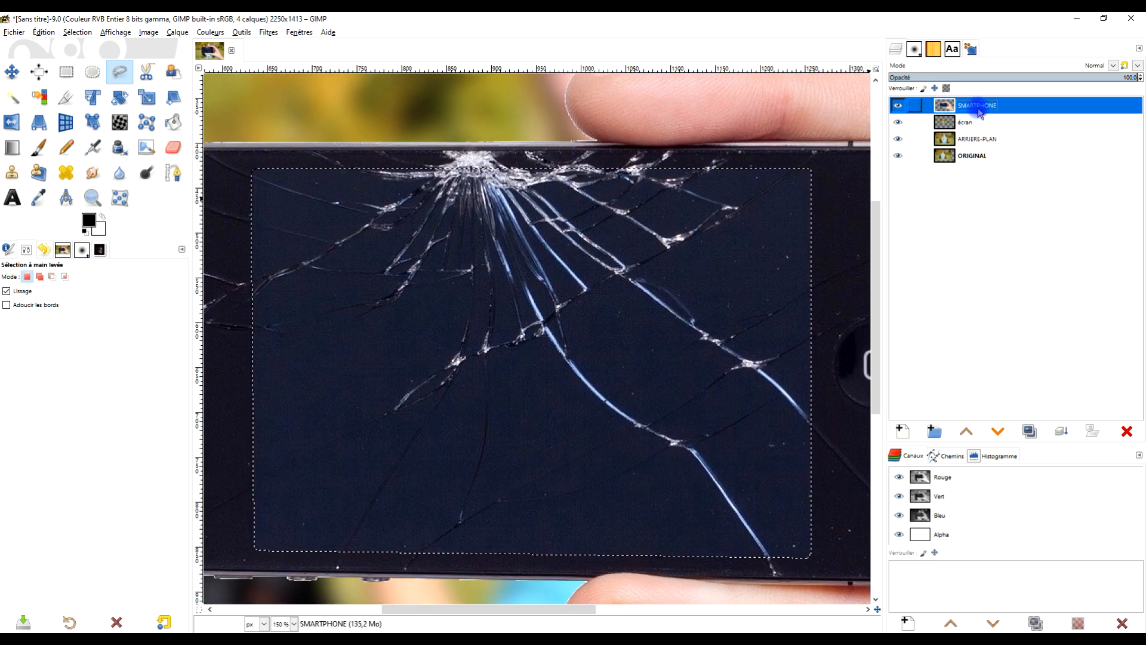
{"action": "left_click", "coordinate": [44, 32]}
{"action": "left_click", "coordinate": [58, 89]}
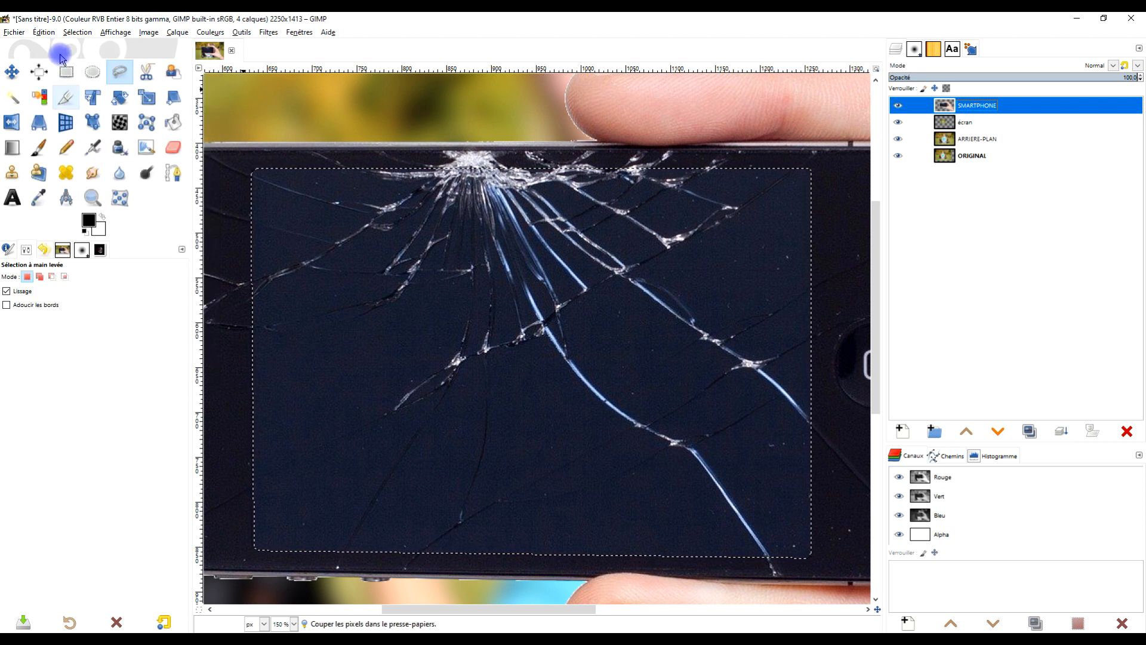
{"action": "left_click", "coordinate": [44, 32]}
{"action": "left_click", "coordinate": [70, 128]}
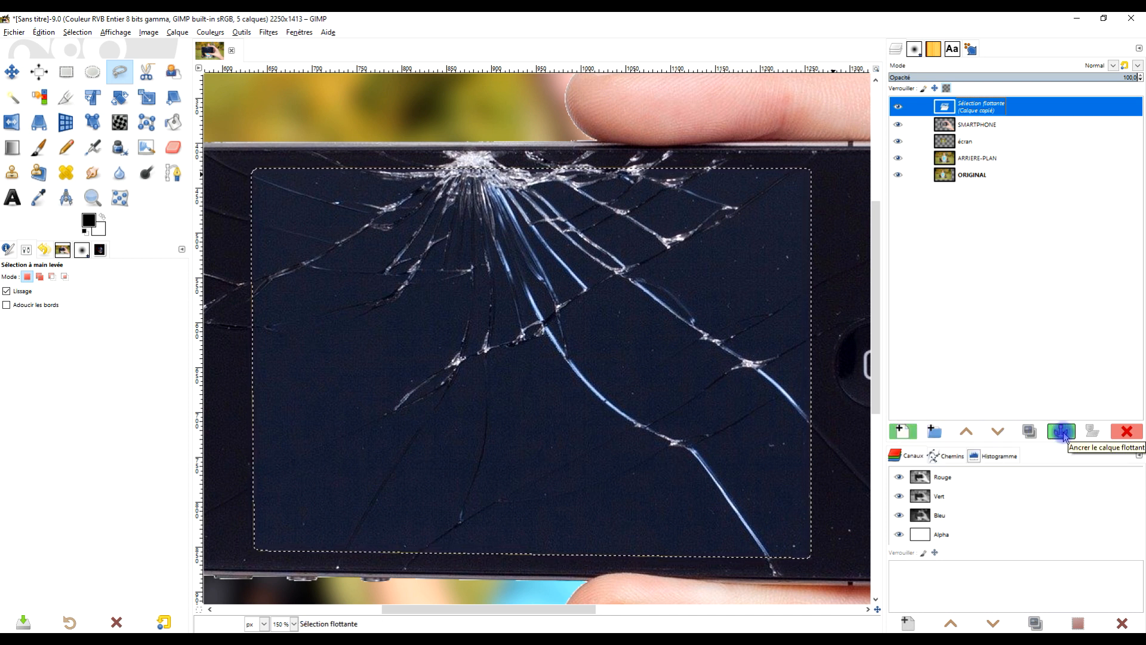
{"action": "left_click", "coordinate": [904, 433]}
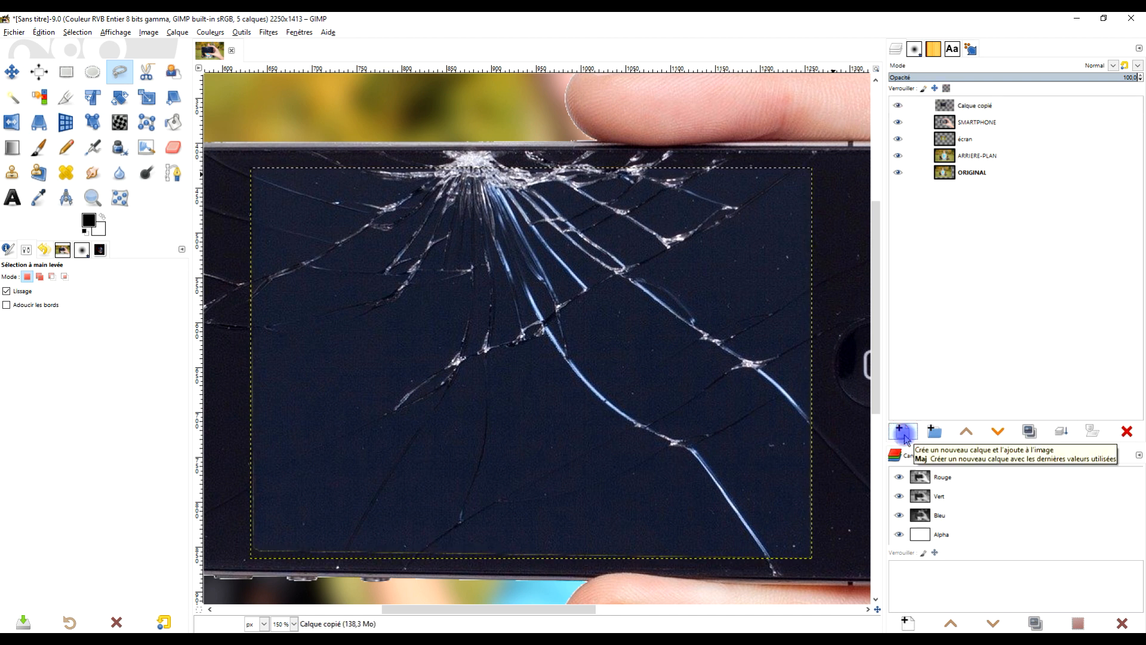
Rename the pasted display layer as FISSURES.
{"action": "double_click", "coordinate": [970, 104]}
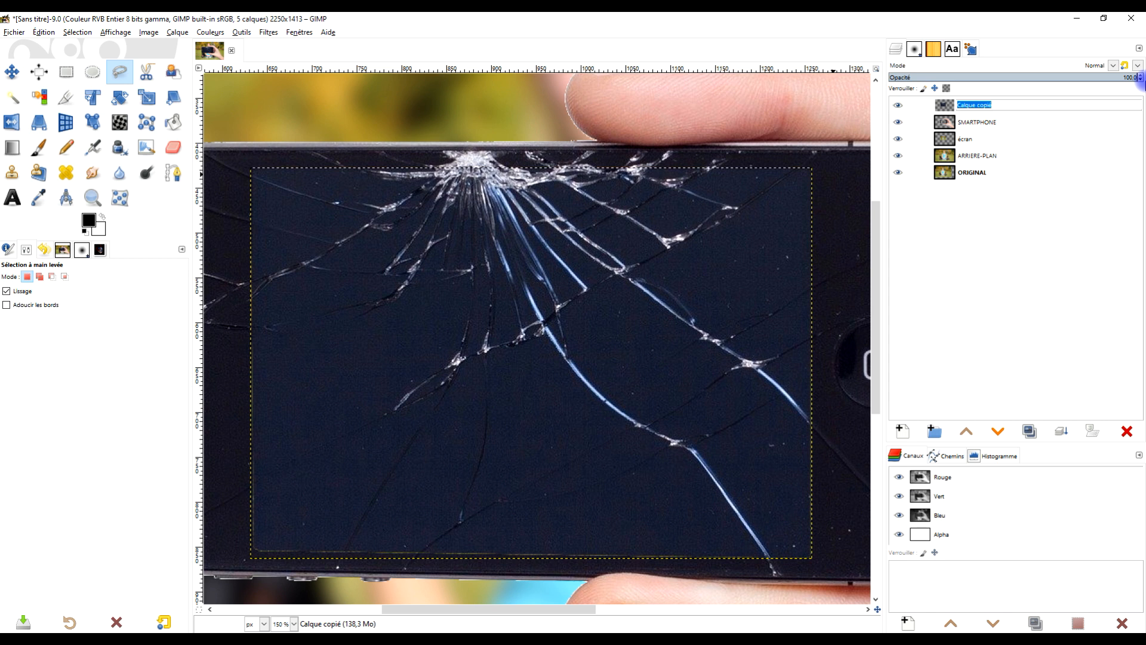
{"action": "type", "text": "dissure"}
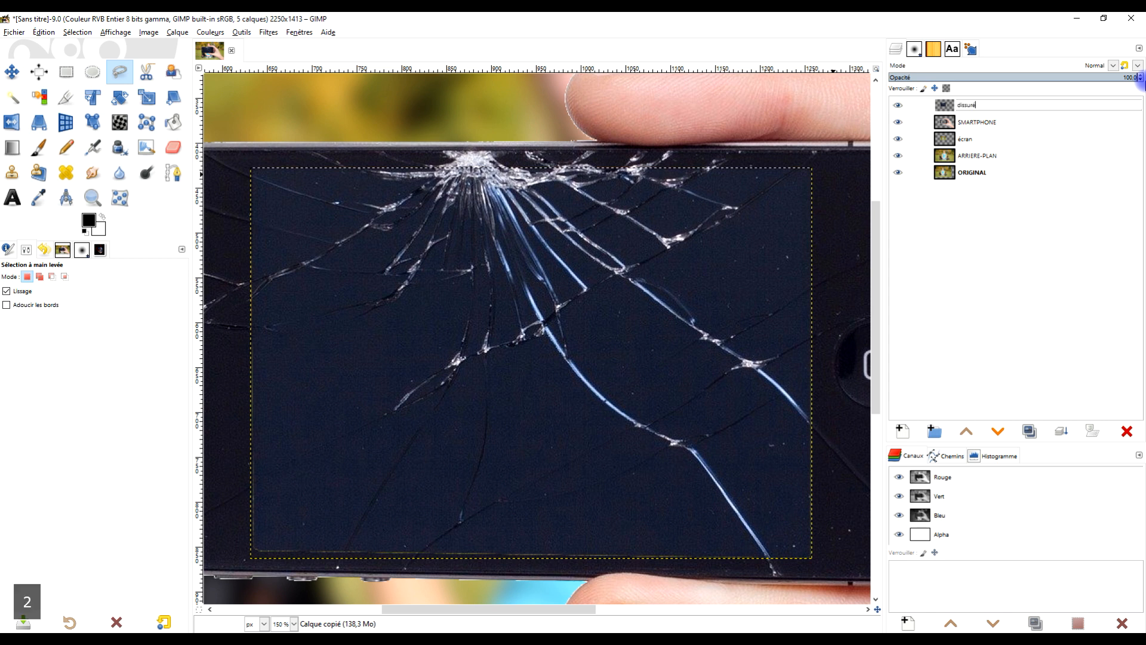
{"action": "key", "text": "BackSpace"}
{"action": "key", "text": "BackSpace"}
{"action": "key", "text": "Caps_Lock"}
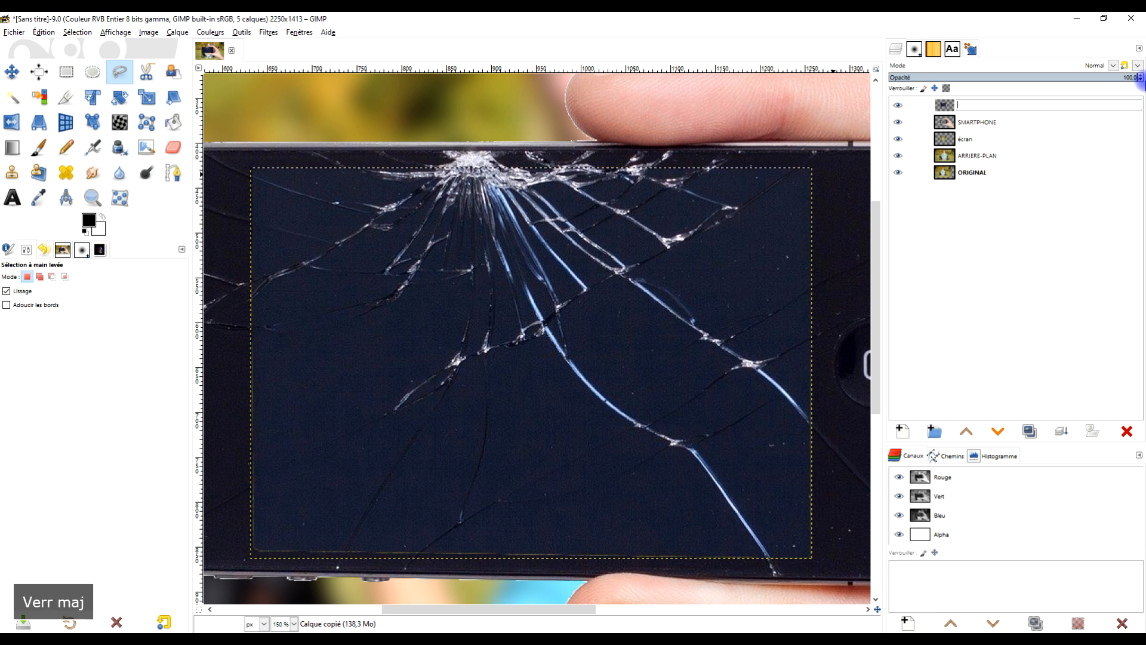
{"action": "type", "text": "FISSURES"}
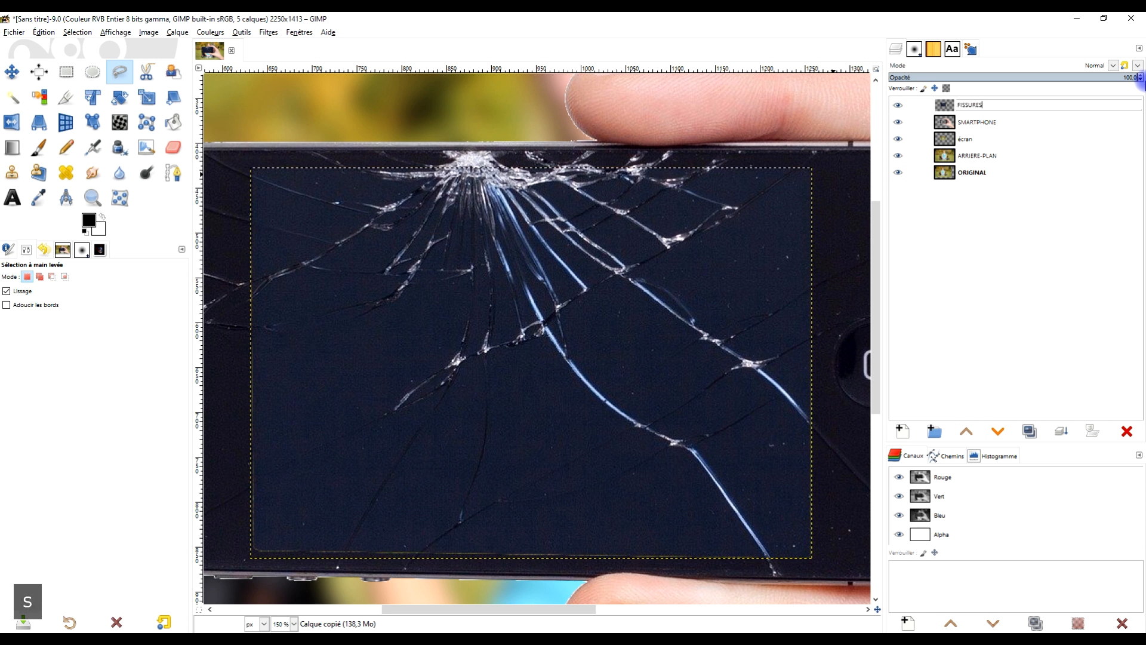
{"action": "key", "text": "Return"}
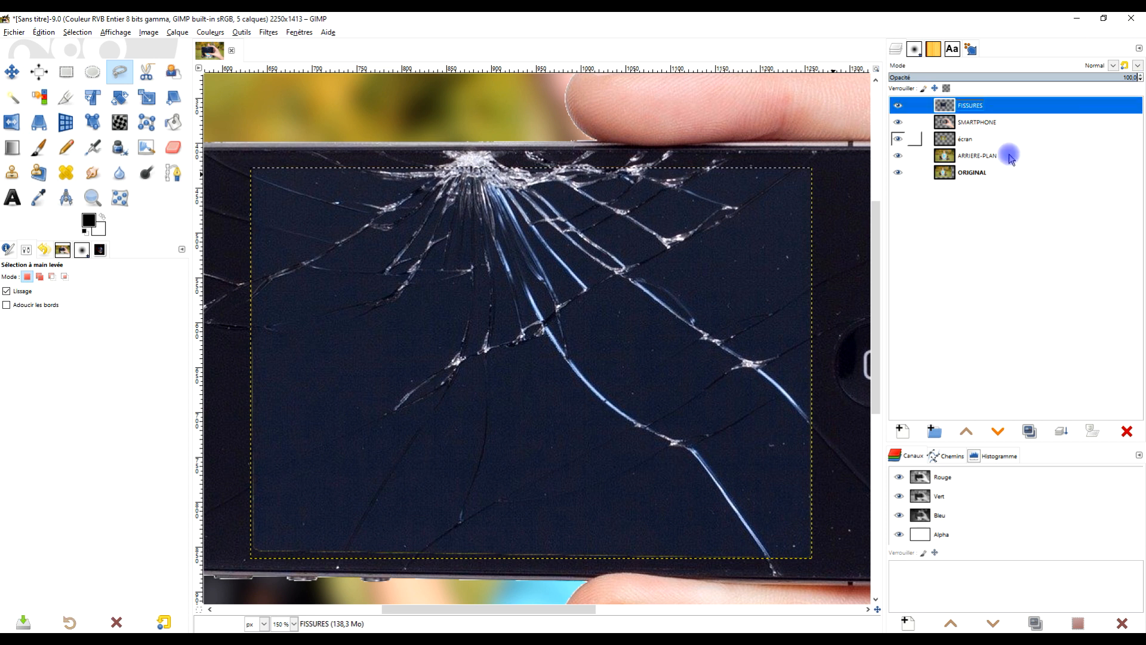
Convert black to transparency on the FISSURES layer with Color to Alpha so only the cracks remain over the photo.
{"action": "left_click", "coordinate": [209, 33]}
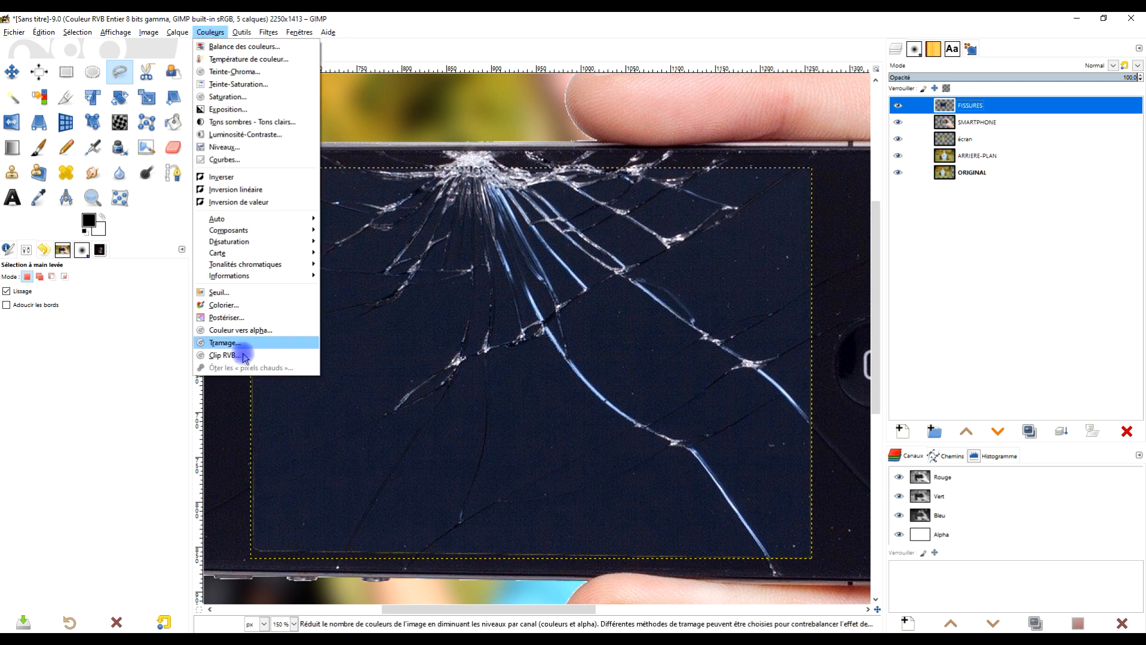
{"action": "left_click", "coordinate": [268, 314]}
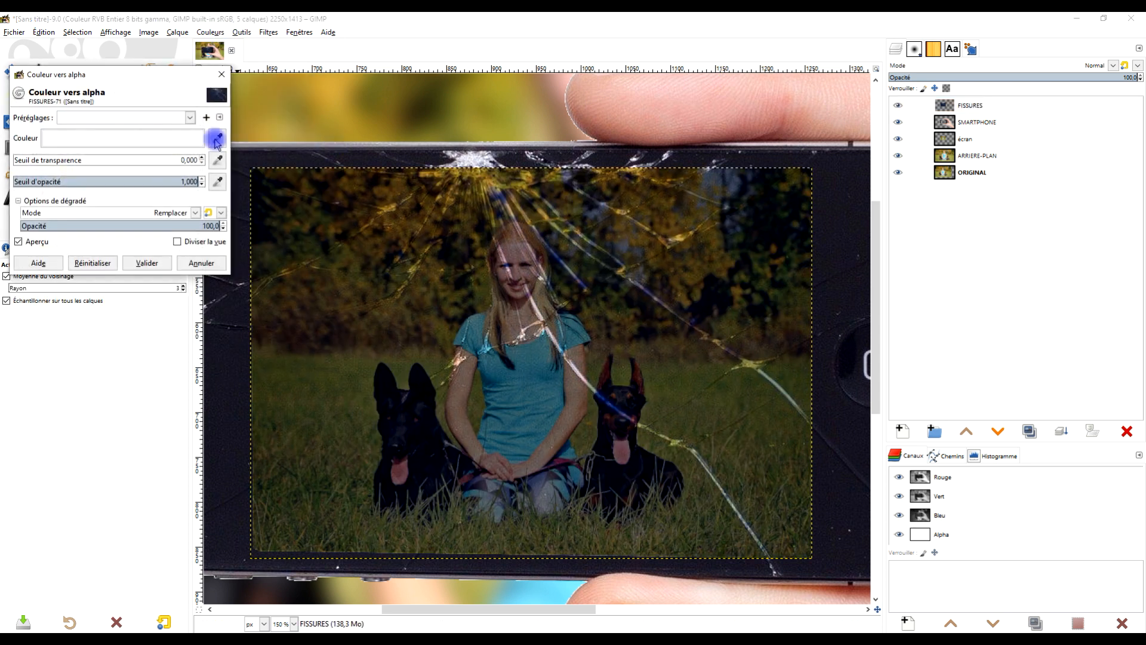
{"action": "left_click", "coordinate": [64, 141]}
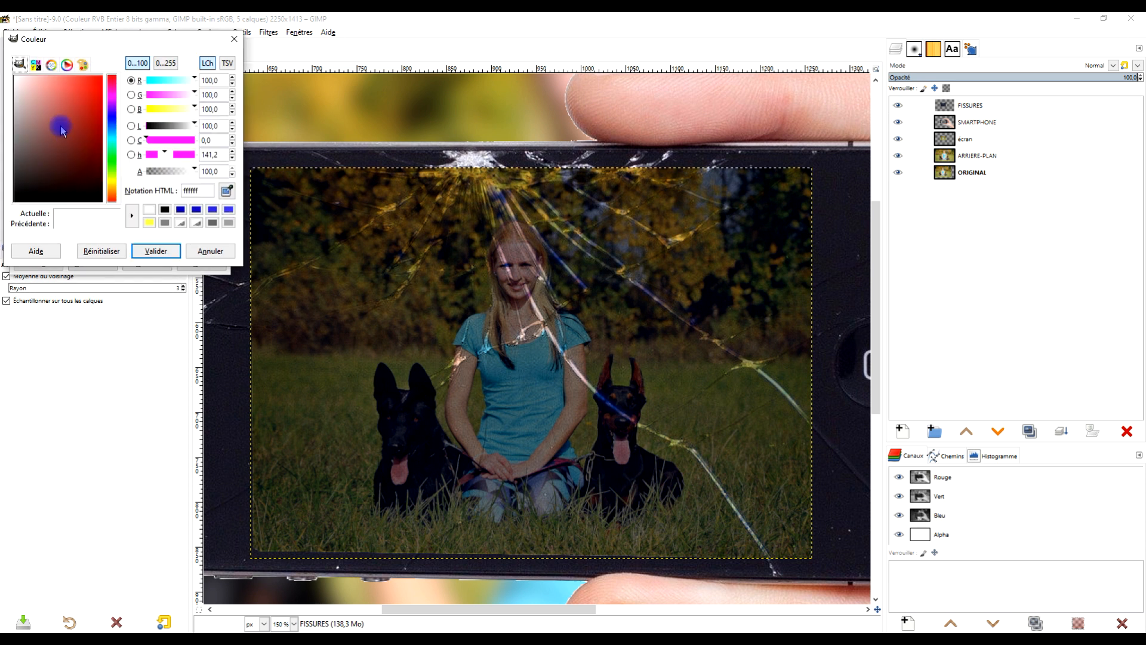
{"action": "left_click", "coordinate": [155, 251]}
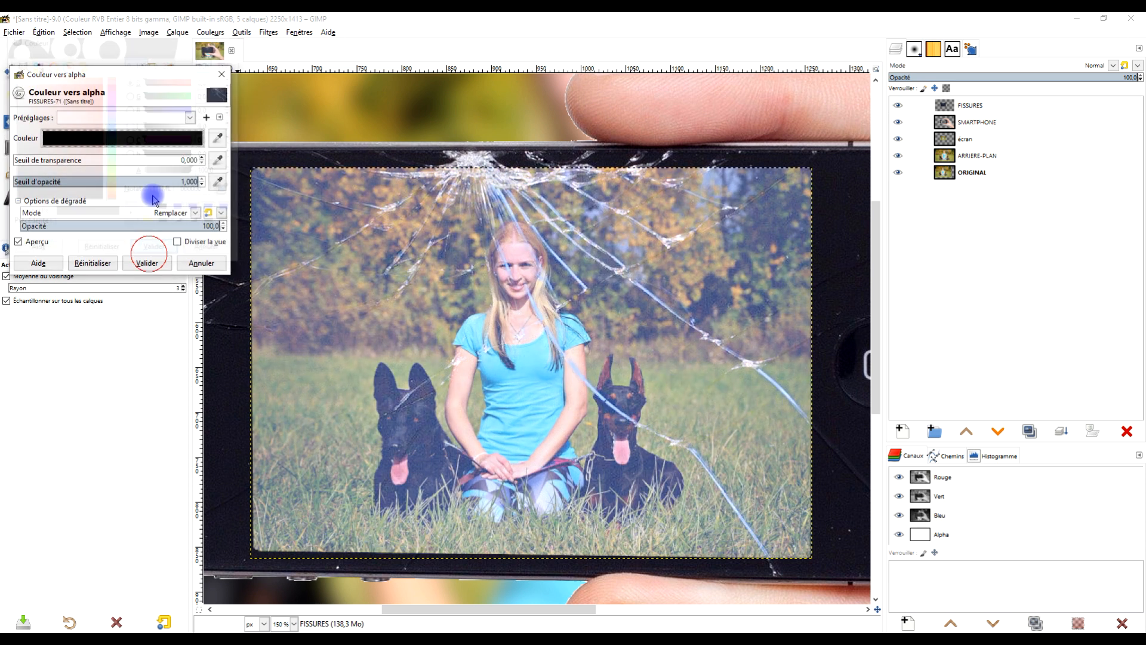
{"action": "left_click", "coordinate": [147, 263]}
Set the FISSURES layer's blend mode to Superposer and duplicate the layer.
{"action": "left_click", "coordinate": [995, 112]}
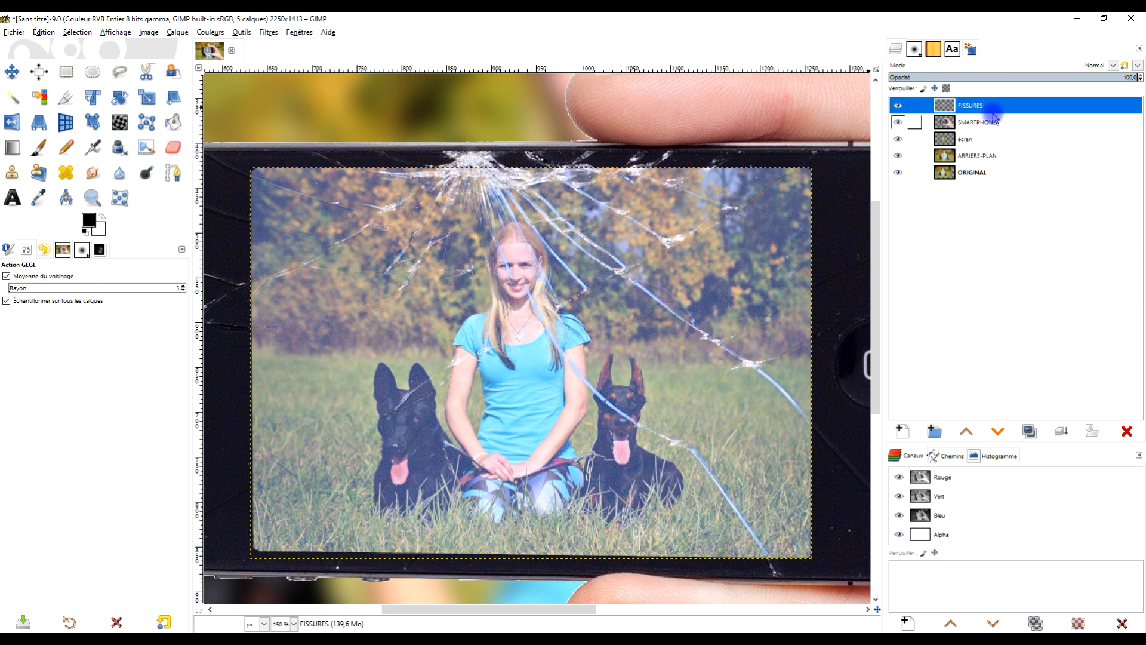
{"action": "left_click", "coordinate": [1098, 65]}
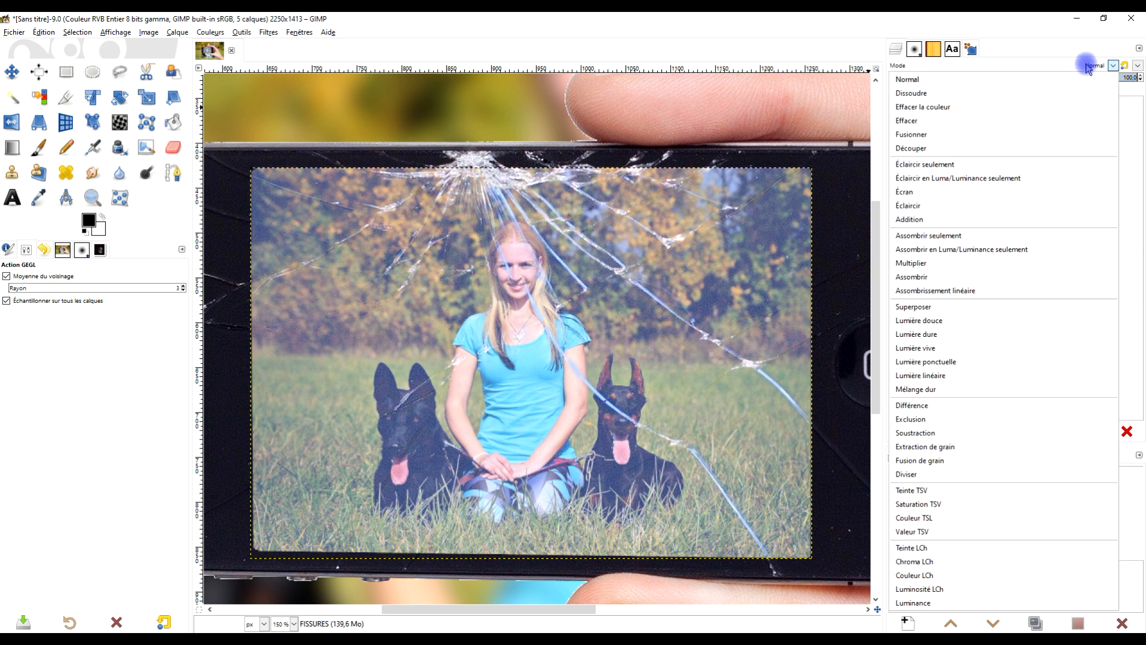
{"action": "left_click", "coordinate": [959, 309]}
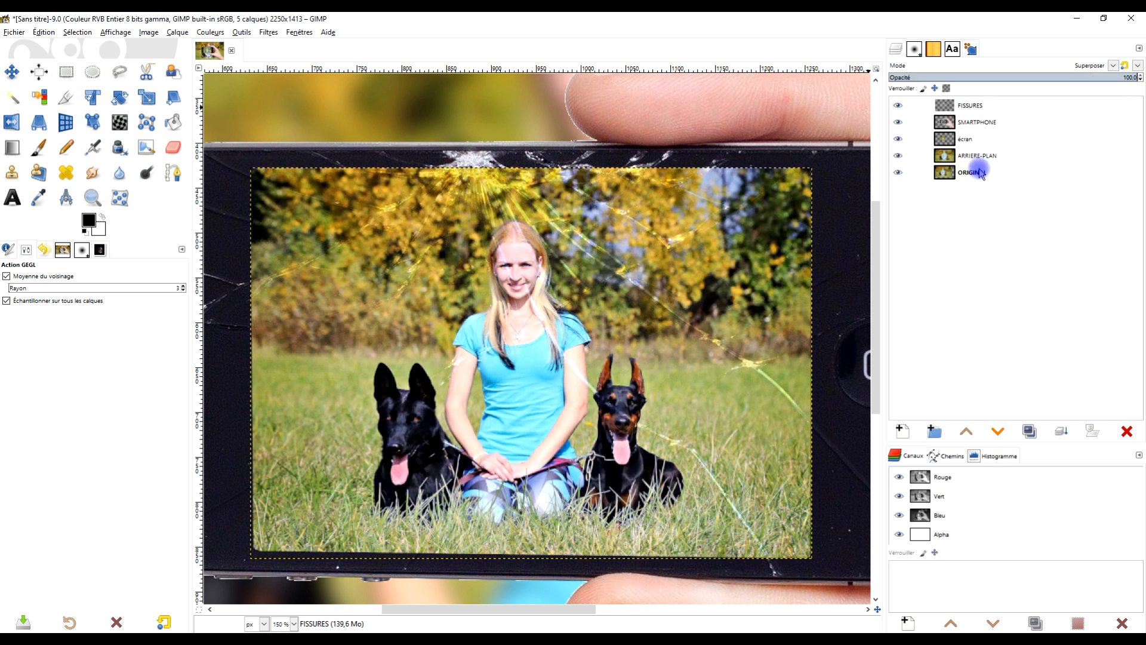
{"action": "left_click", "coordinate": [1028, 433]}
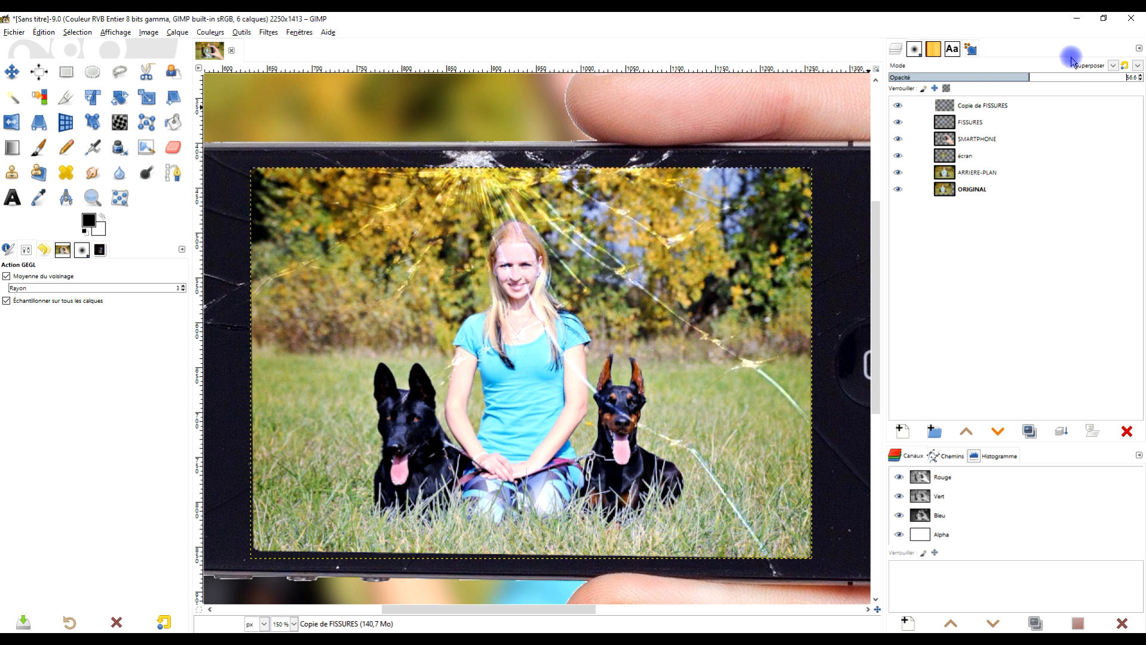
Try the Fusion de grain blend mode on the duplicated FISSURES layer.
{"action": "left_click", "coordinate": [997, 107]}
{"action": "left_click", "coordinate": [1092, 64]}
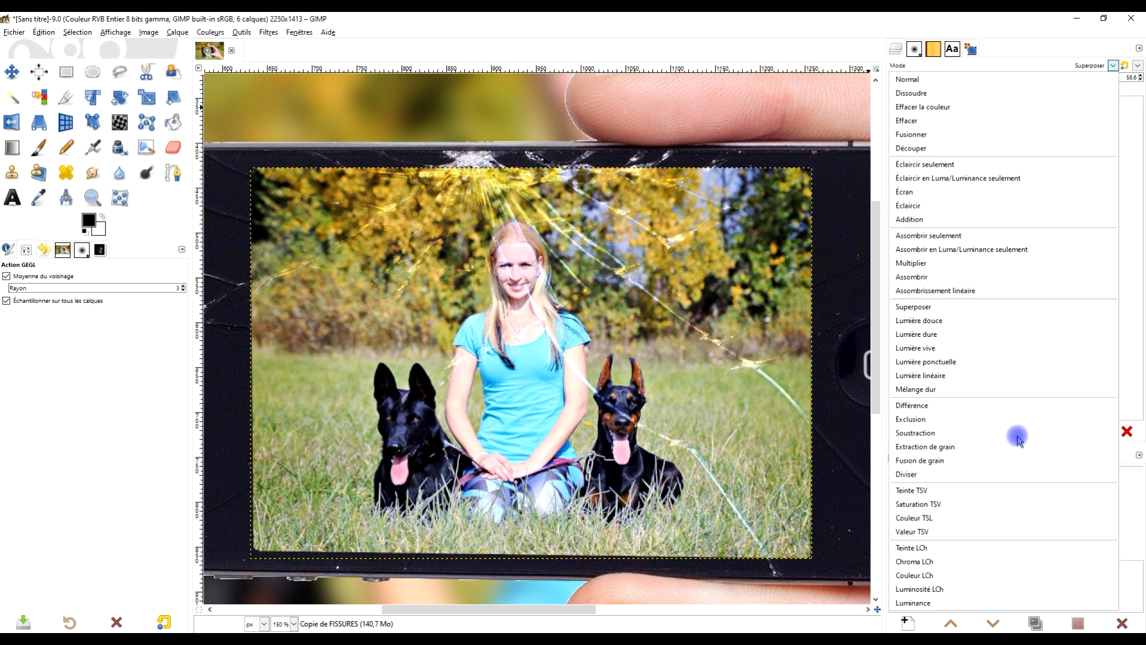
{"action": "left_click", "coordinate": [991, 460]}
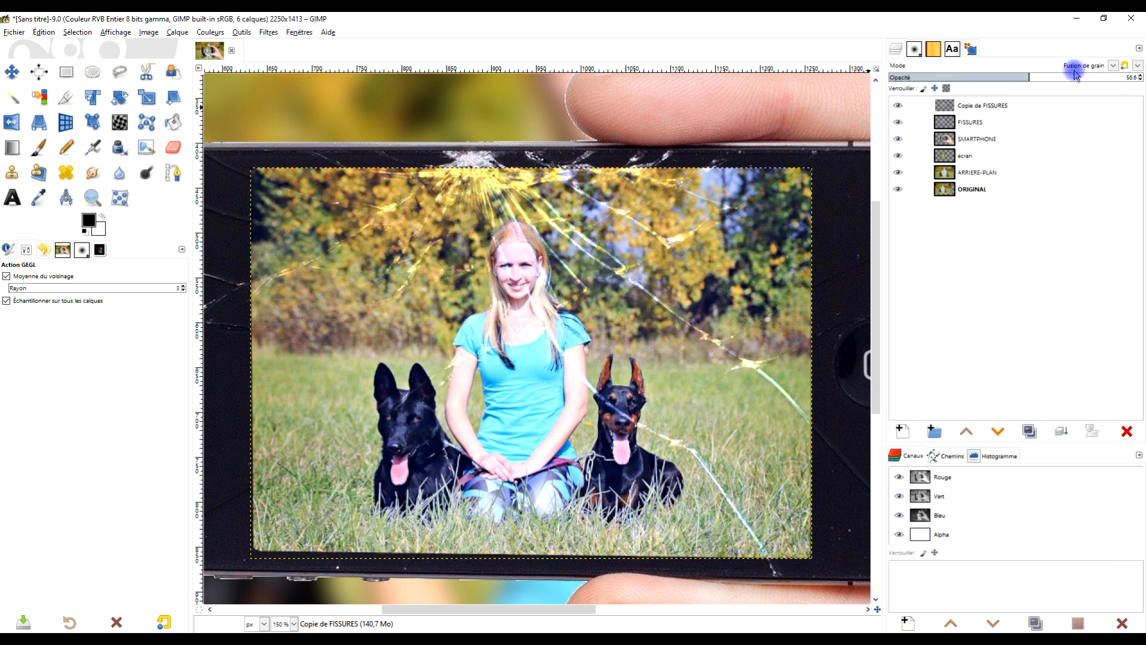
{"action": "left_click", "coordinate": [980, 121]}
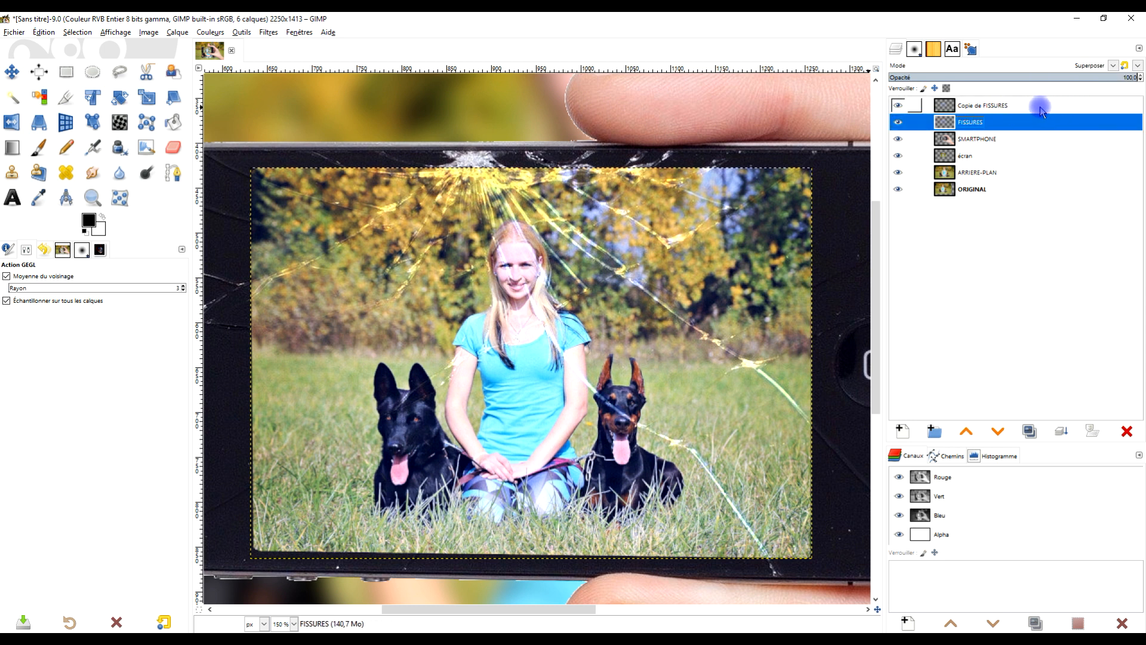
Set the duplicated FISSURES layer's opacity to 100 and its blend mode to Superposer.
{"action": "left_click", "coordinate": [1009, 106]}
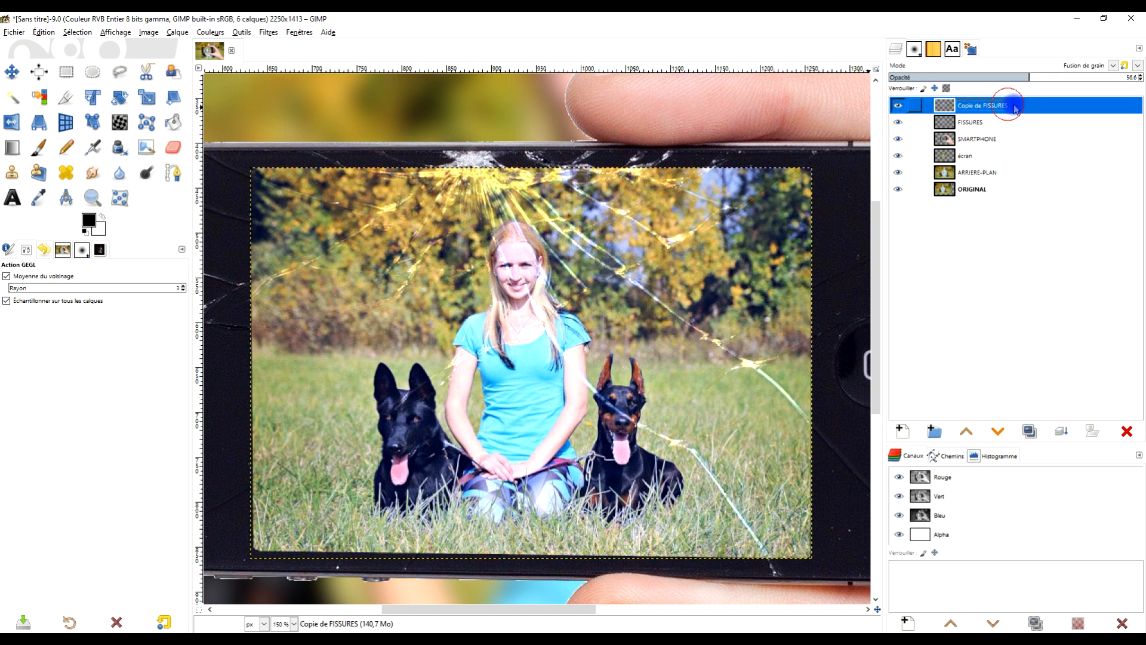
{"action": "left_click_drag", "start_coordinate": [1040, 77], "coordinate": [1139, 77]}
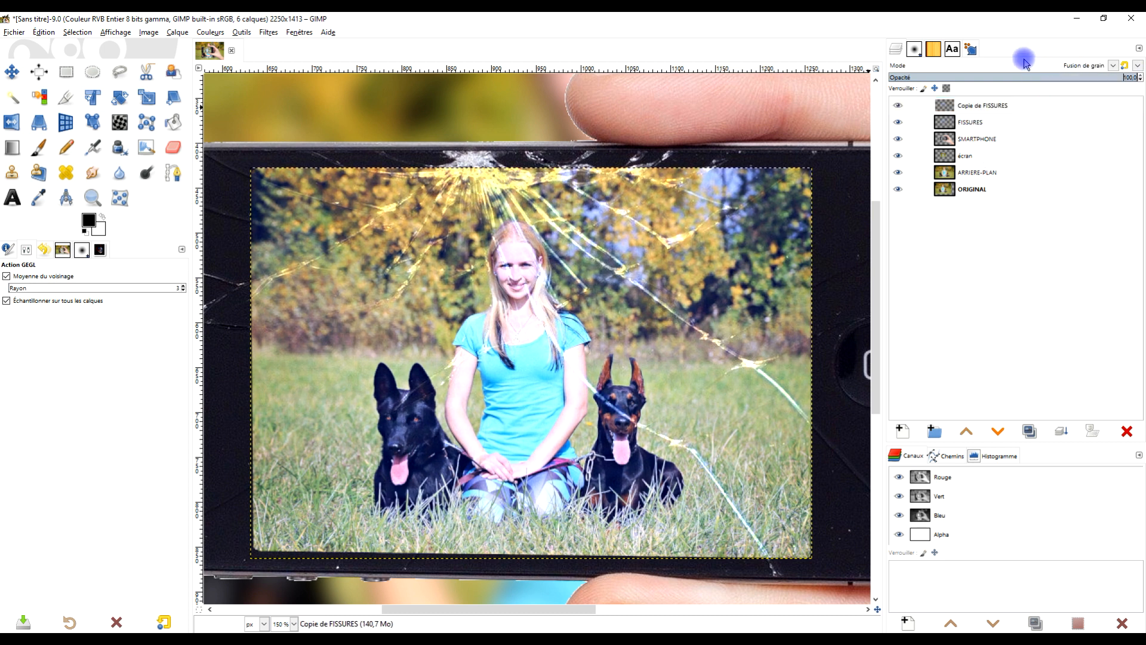
{"action": "left_click", "coordinate": [1068, 70]}
{"action": "left_click", "coordinate": [960, 311]}
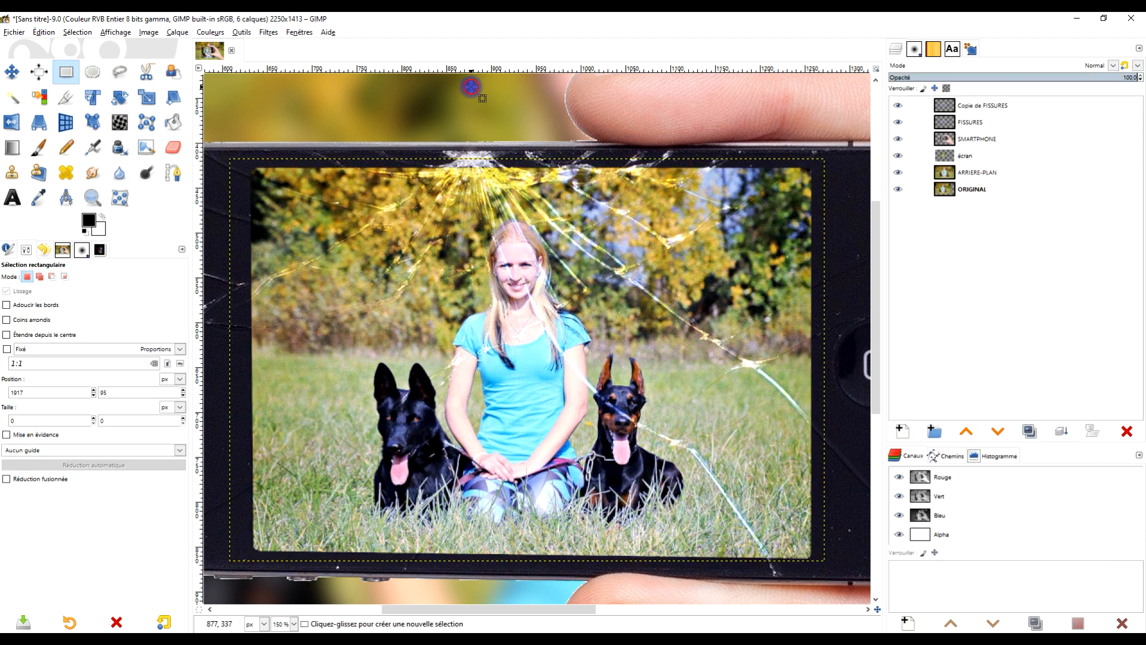
{"action": "left_click", "coordinate": [470, 88]}
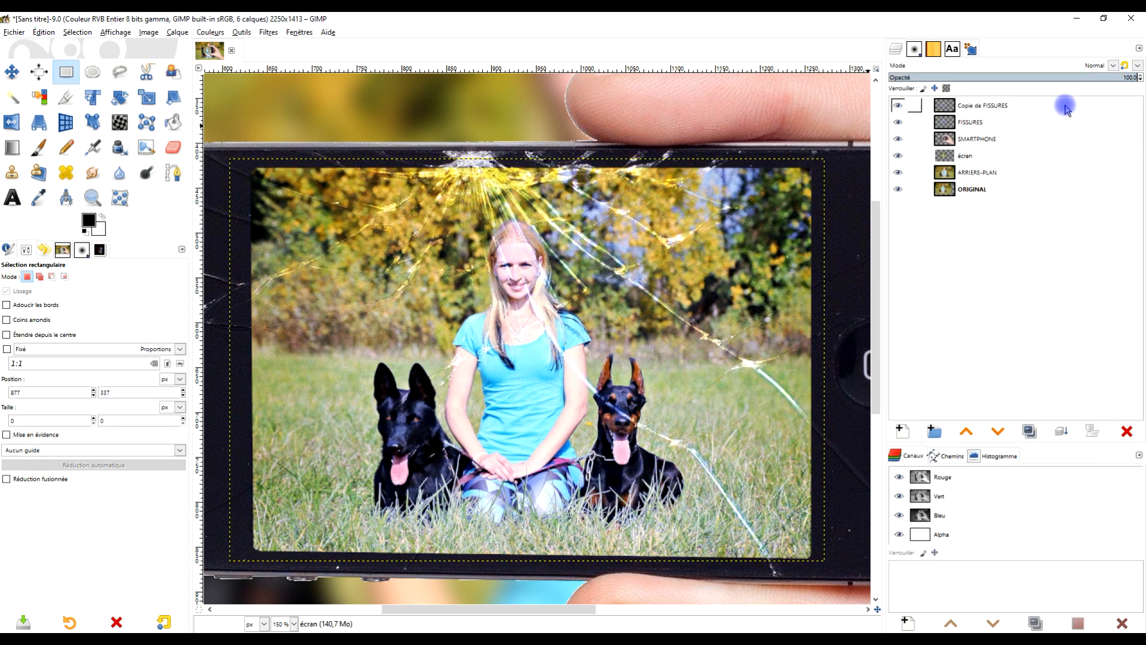
{"action": "left_click", "coordinate": [992, 139]}
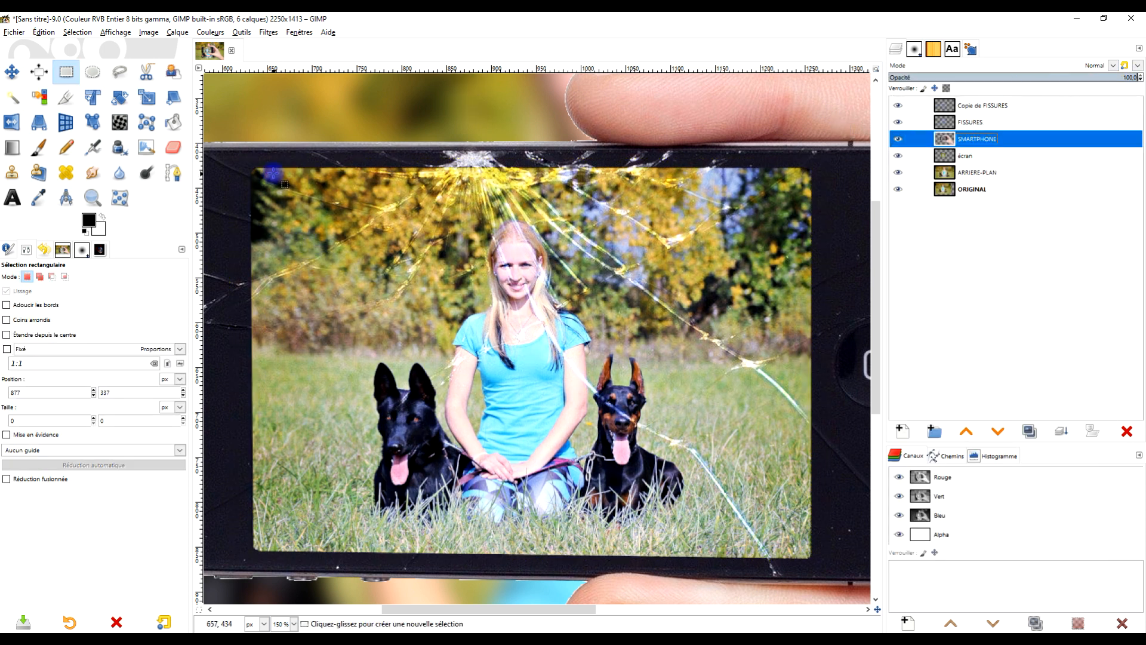
{"action": "left_click", "coordinate": [963, 157]}
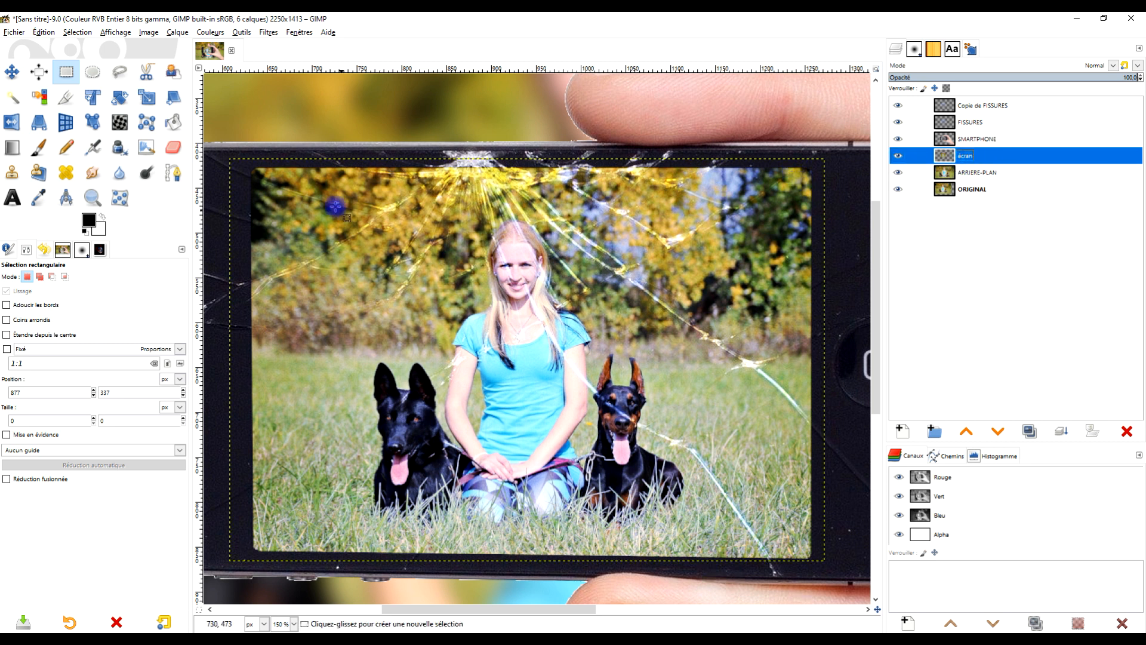
Create a new 2250 × 1413 px layer named bordure with a transparent fill above Copie de FISSURES.
{"action": "scroll", "coordinate": [346, 206], "scroll_direction": "up", "scroll_amount": 1}
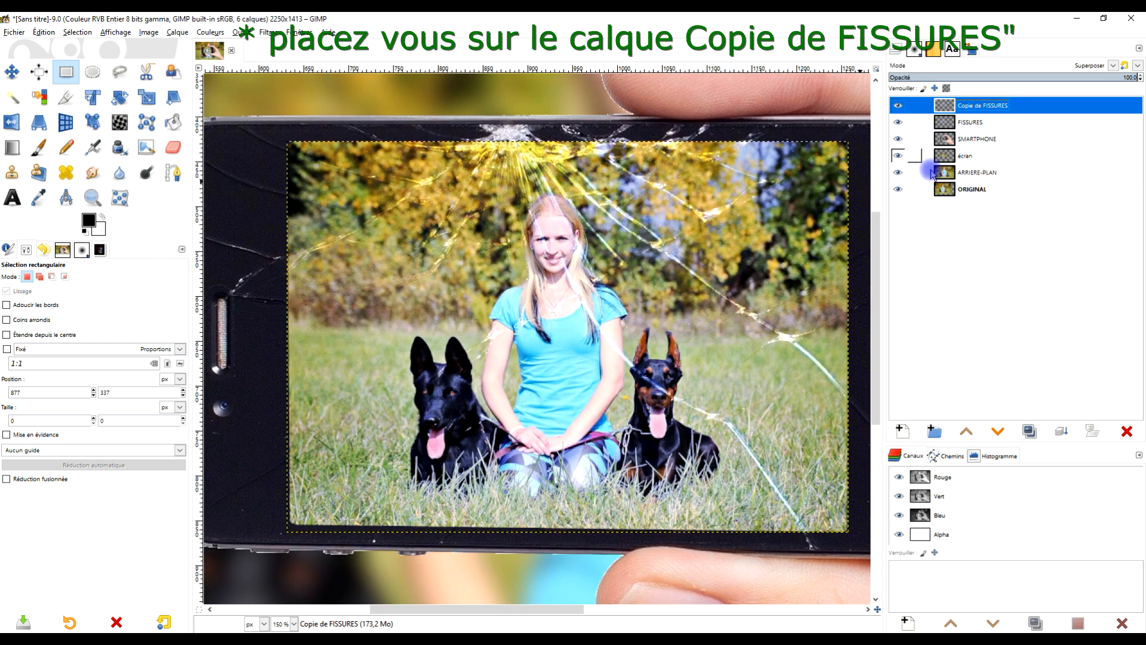
{"action": "left_click", "coordinate": [902, 431]}
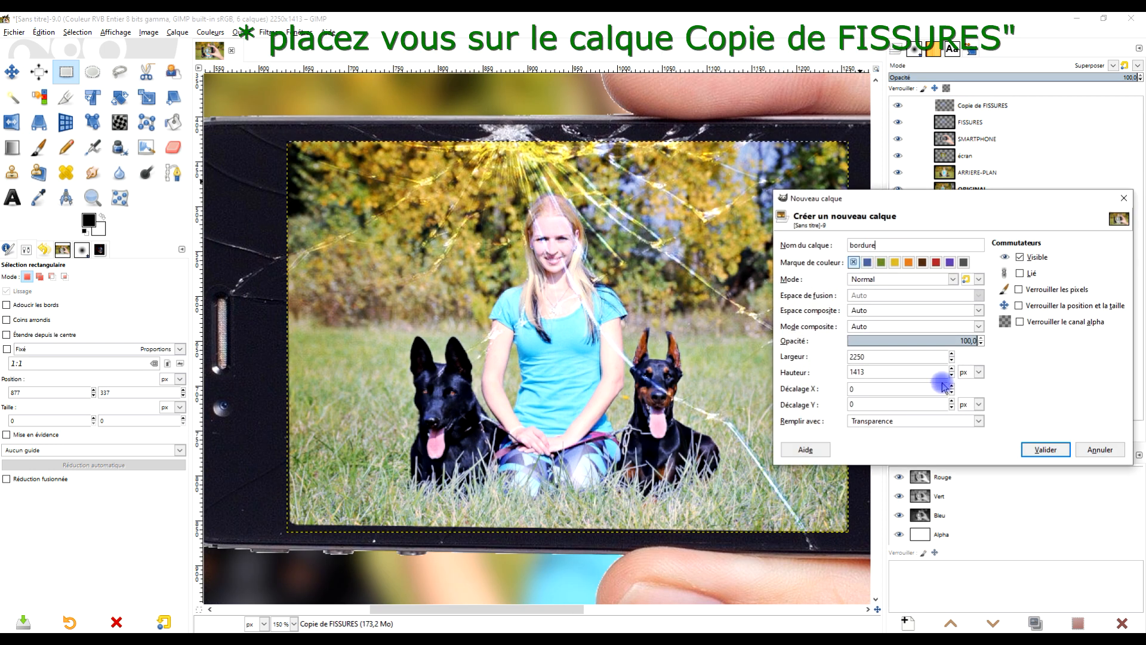
{"action": "left_click", "coordinate": [911, 422]}
{"action": "left_click", "coordinate": [931, 477]}
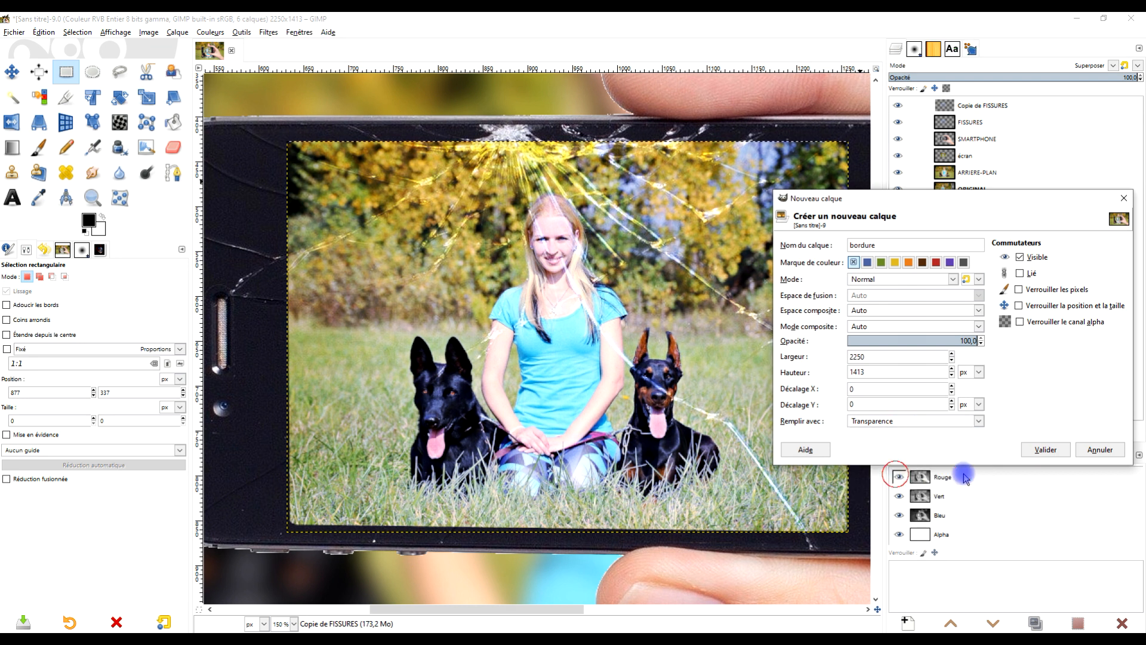
{"action": "left_click", "coordinate": [1045, 452]}
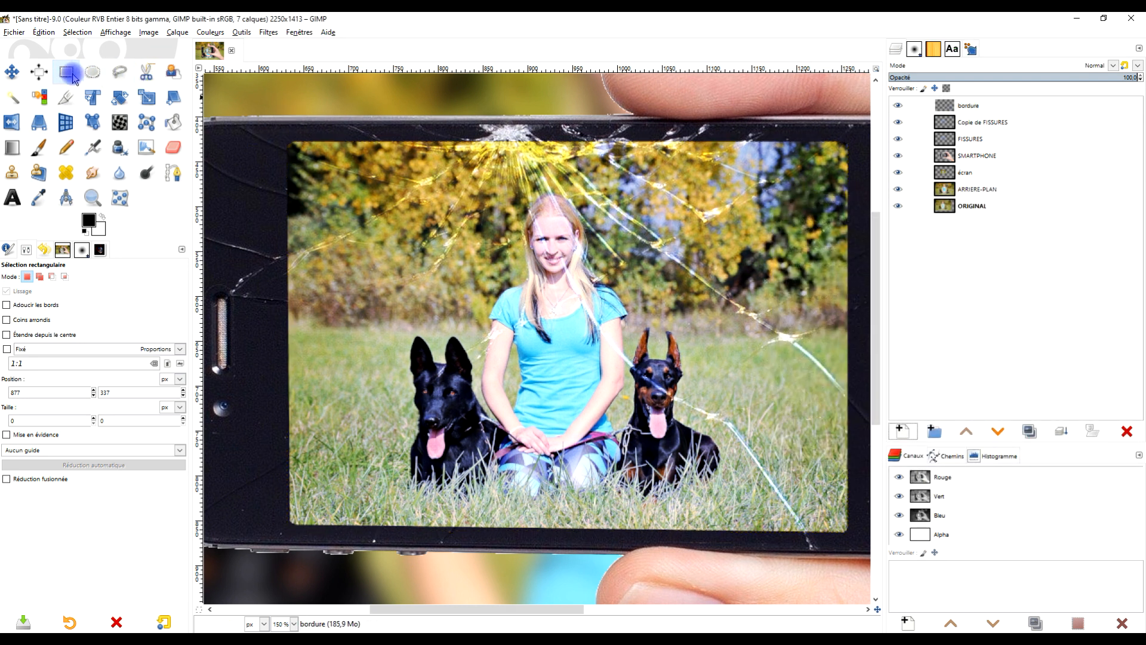
Trace a closed free selection with cut corners around the phone's display and commit it.
{"action": "left_click", "coordinate": [119, 74]}
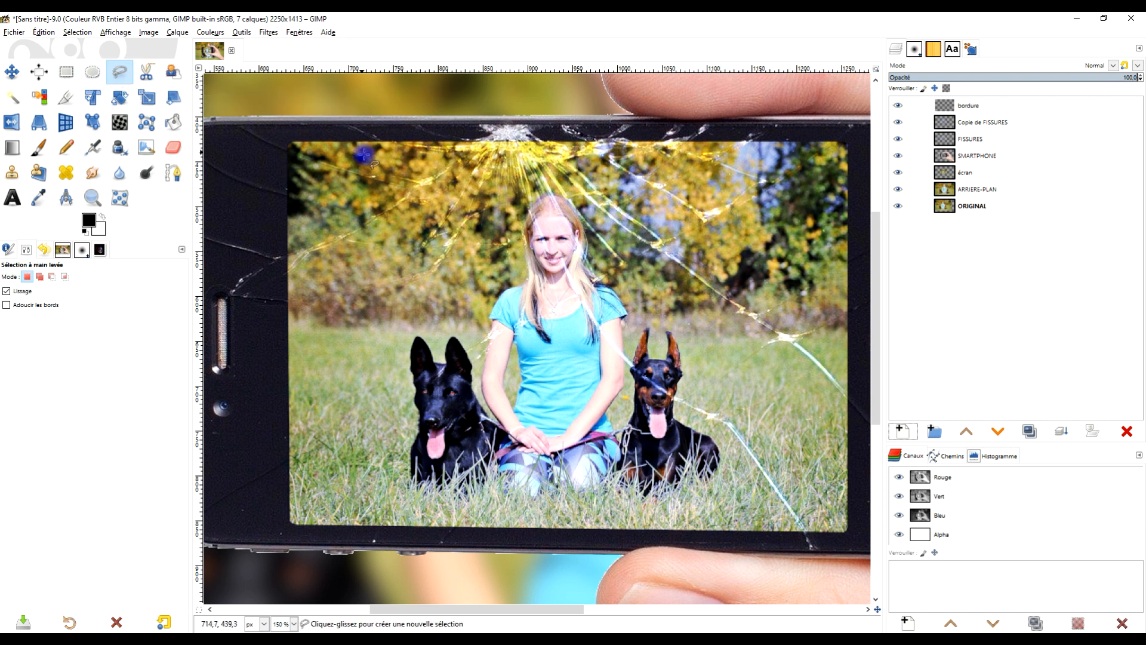
{"action": "left_click", "coordinate": [825, 141]}
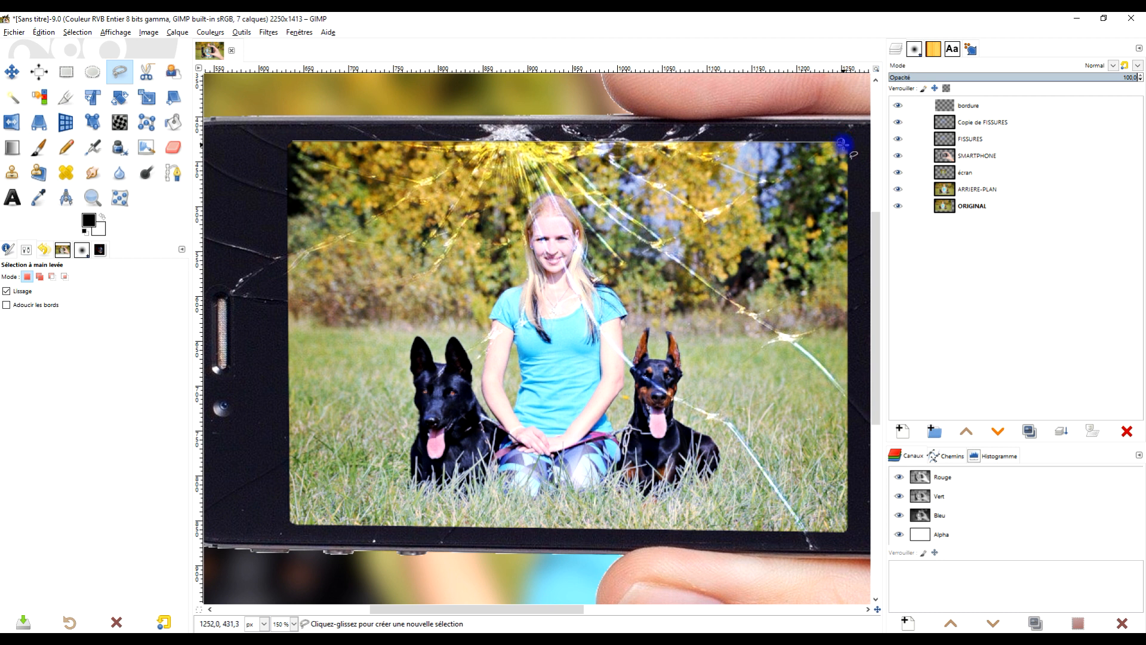
{"action": "left_click", "coordinate": [845, 143]}
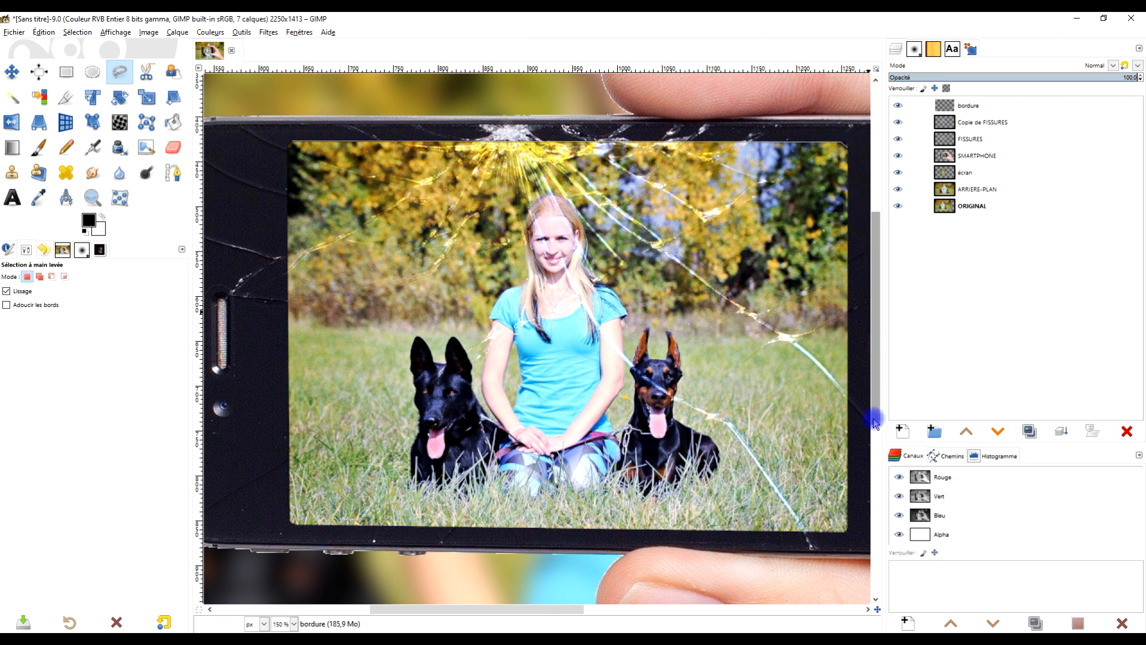
{"action": "left_click", "coordinate": [844, 532]}
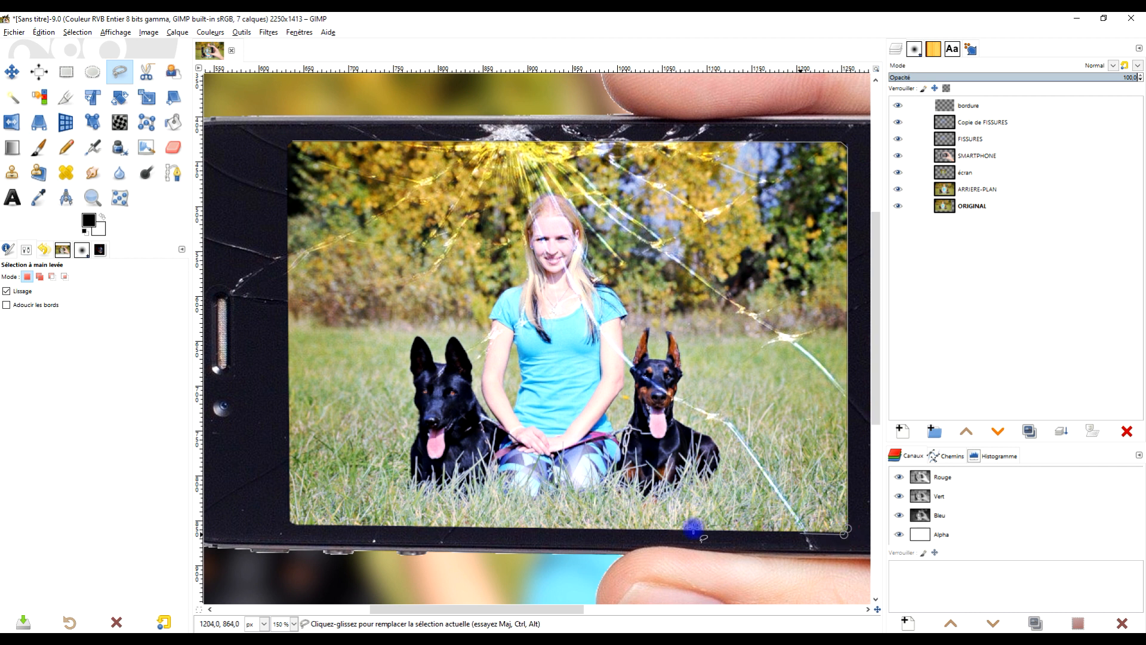
{"action": "left_click", "coordinate": [291, 517]}
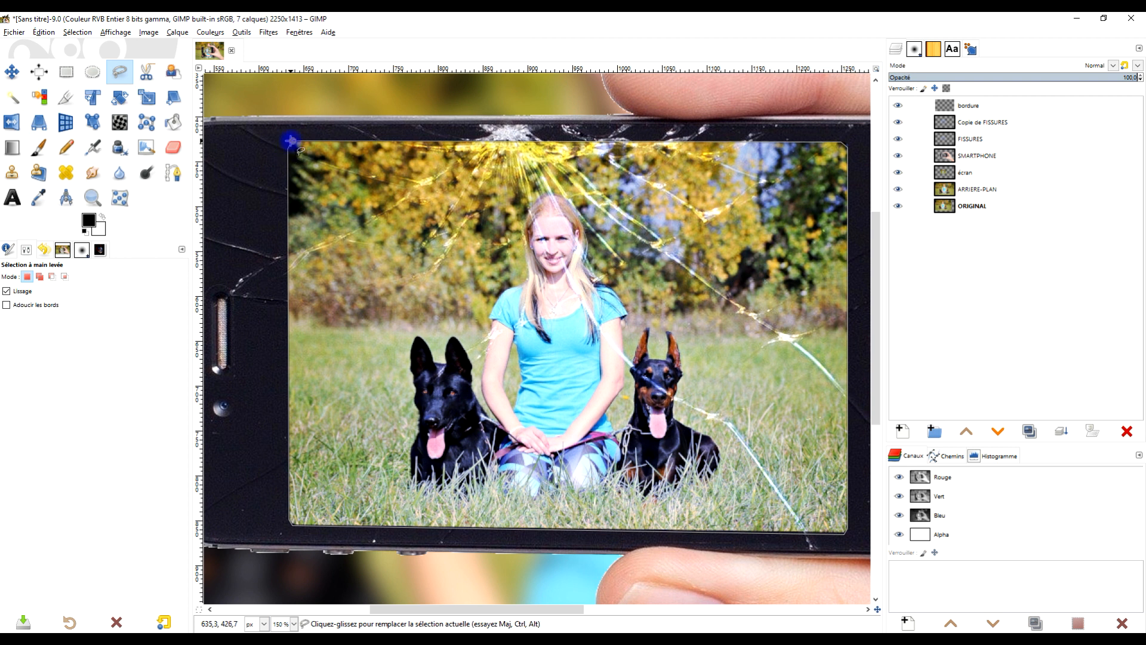
{"action": "key", "text": "Return"}
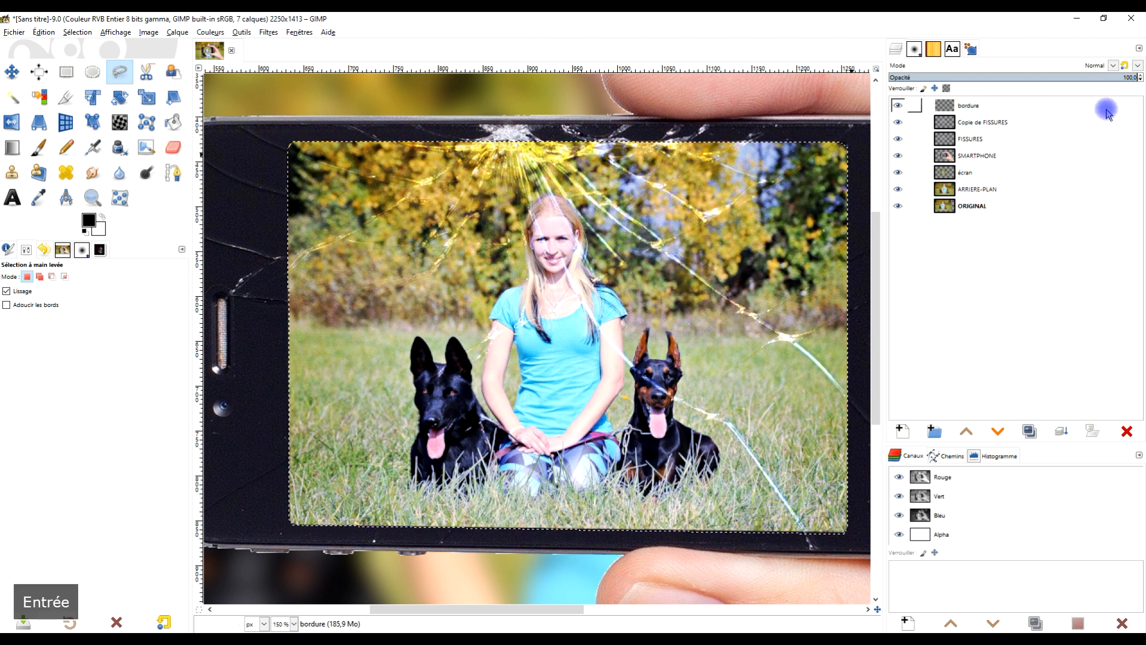
Stroke the display selection on the bordure layer with a solid black line 4 px thick, and clear the selection.
{"action": "left_click", "coordinate": [59, 37]}
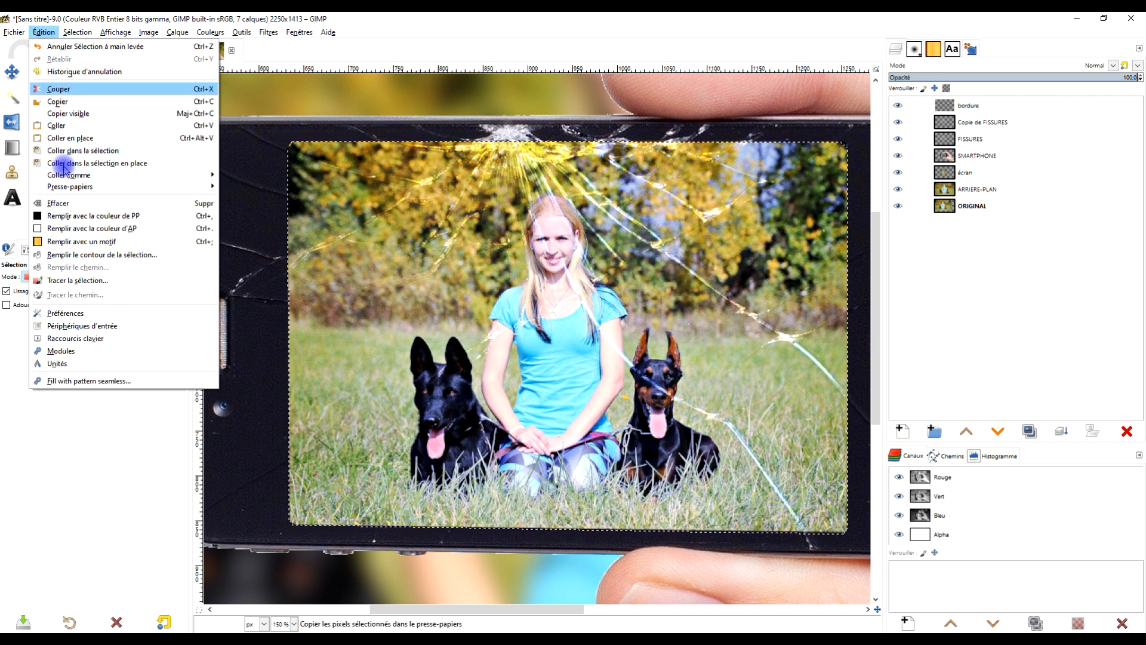
{"action": "left_click", "coordinate": [109, 276]}
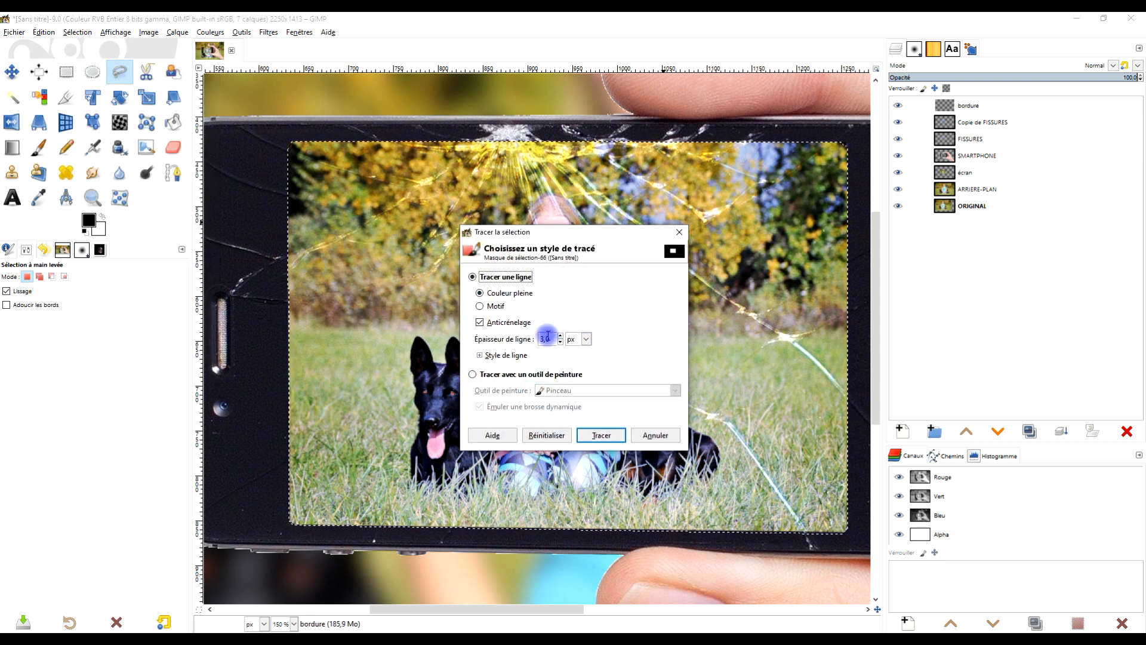
{"action": "left_click", "coordinate": [560, 337]}
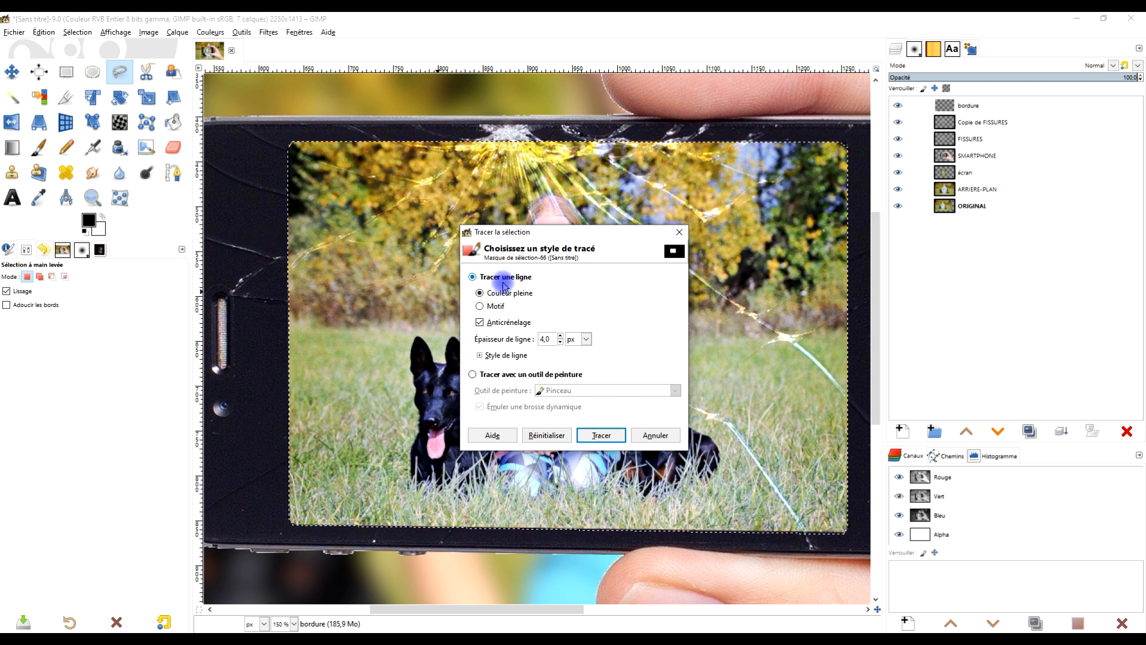
{"action": "left_click", "coordinate": [600, 435]}
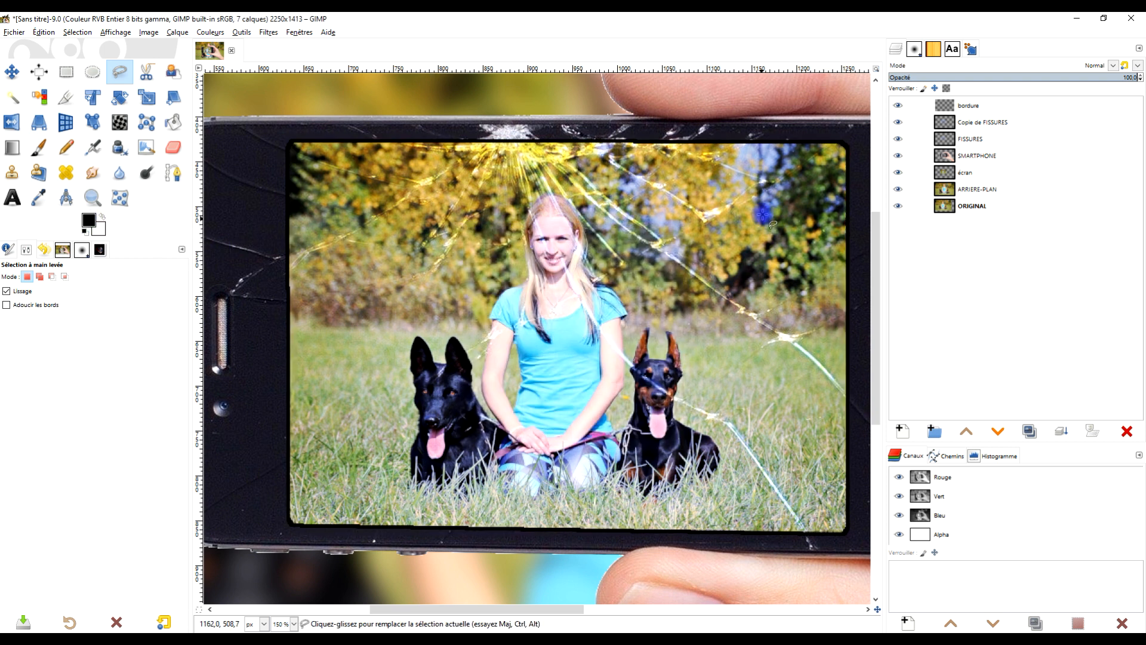
{"action": "left_click", "coordinate": [42, 32]}
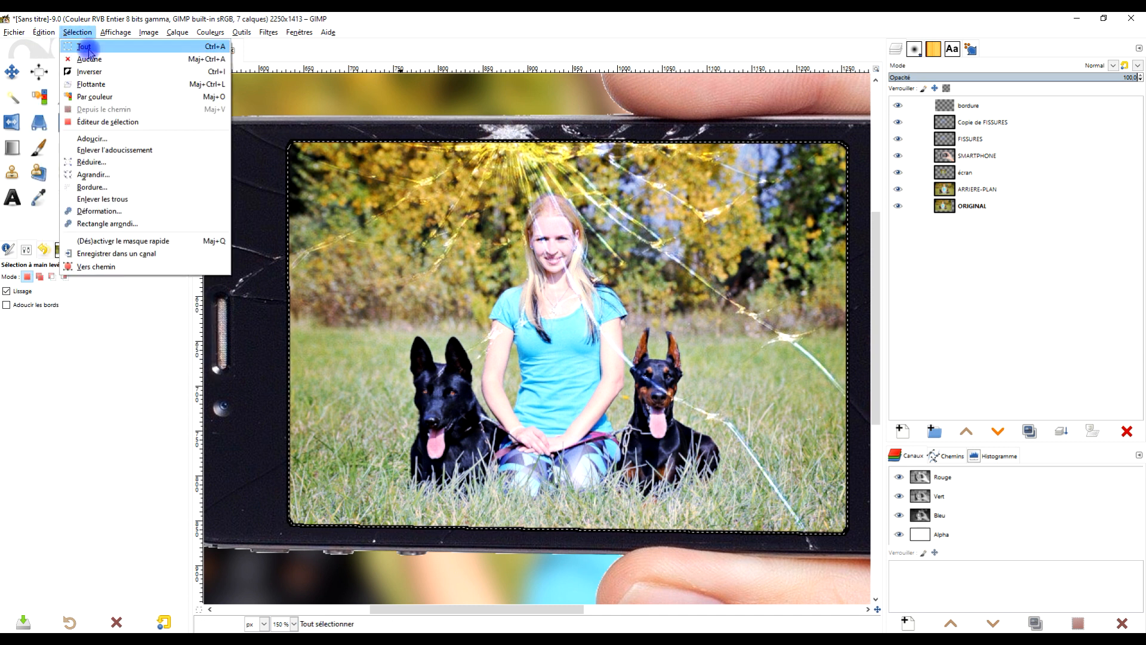
{"action": "left_click", "coordinate": [123, 56]}
{"action": "left_click", "coordinate": [268, 33]}
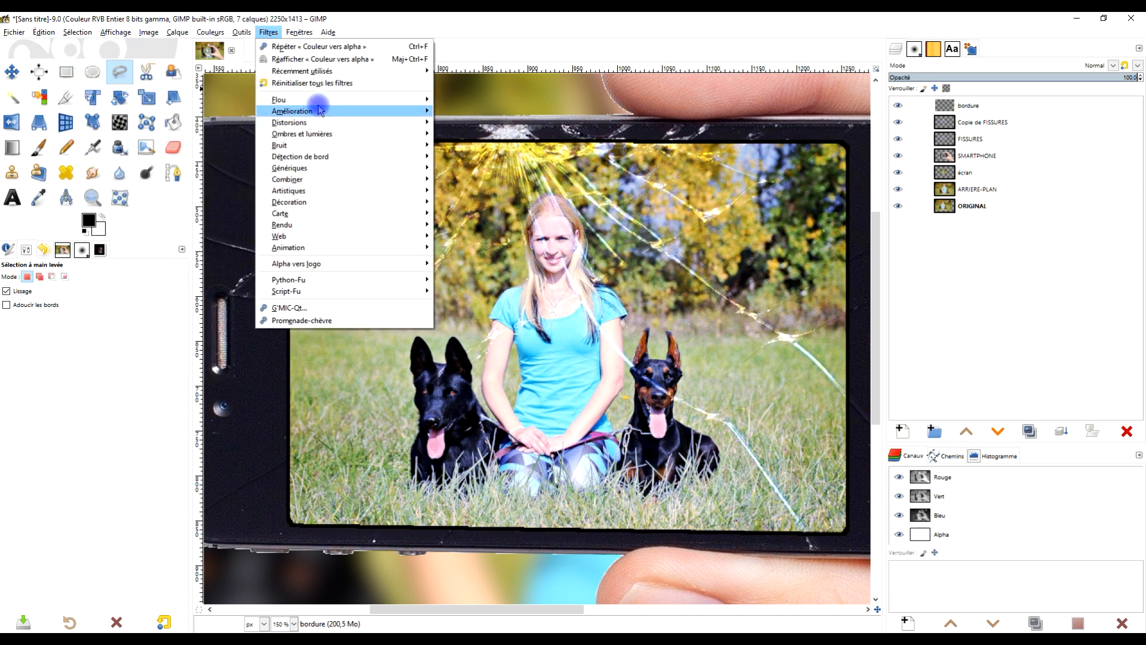
{"action": "mouse_move", "coordinate": [376, 99]}
{"action": "left_click", "coordinate": [442, 100]}
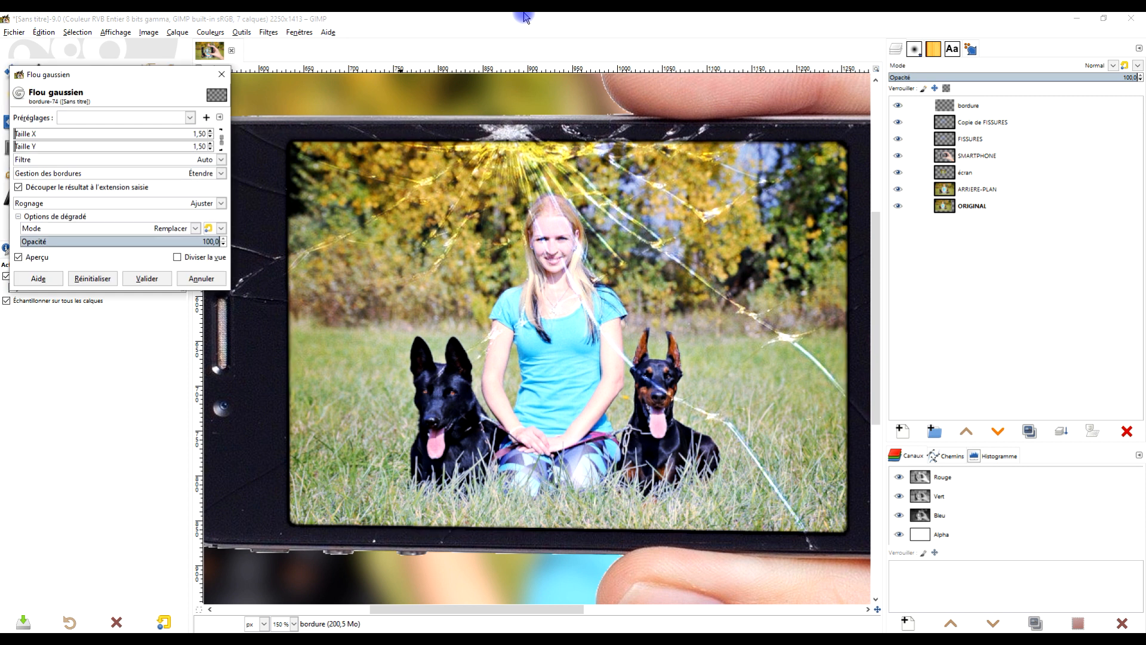
{"action": "left_click", "coordinate": [221, 74]}
Apply a Flou gaussien of 2.50 in X and Y to the bordure layer and check the softened display border.
{"action": "left_click", "coordinate": [268, 33]}
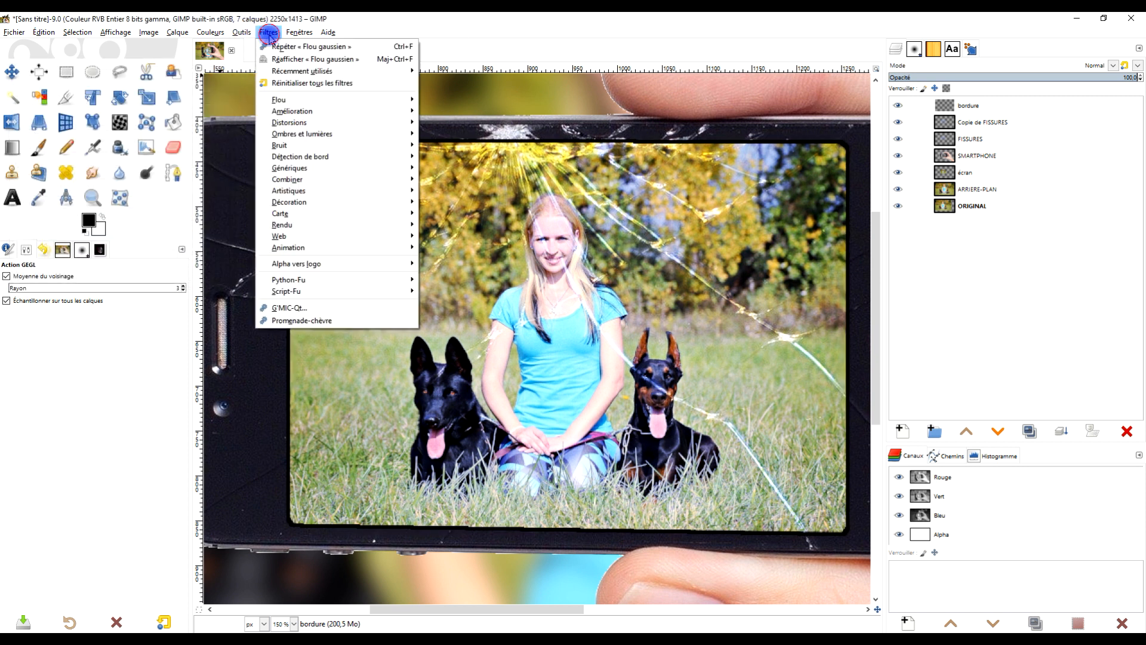
{"action": "mouse_move", "coordinate": [347, 111]}
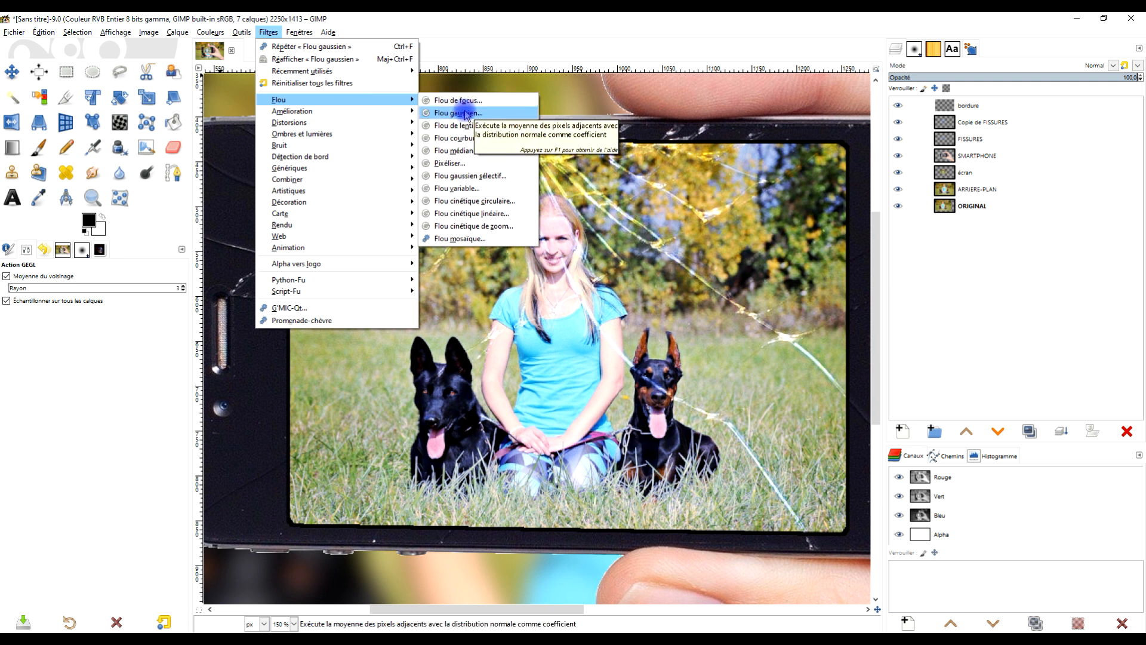
{"action": "left_click", "coordinate": [466, 113]}
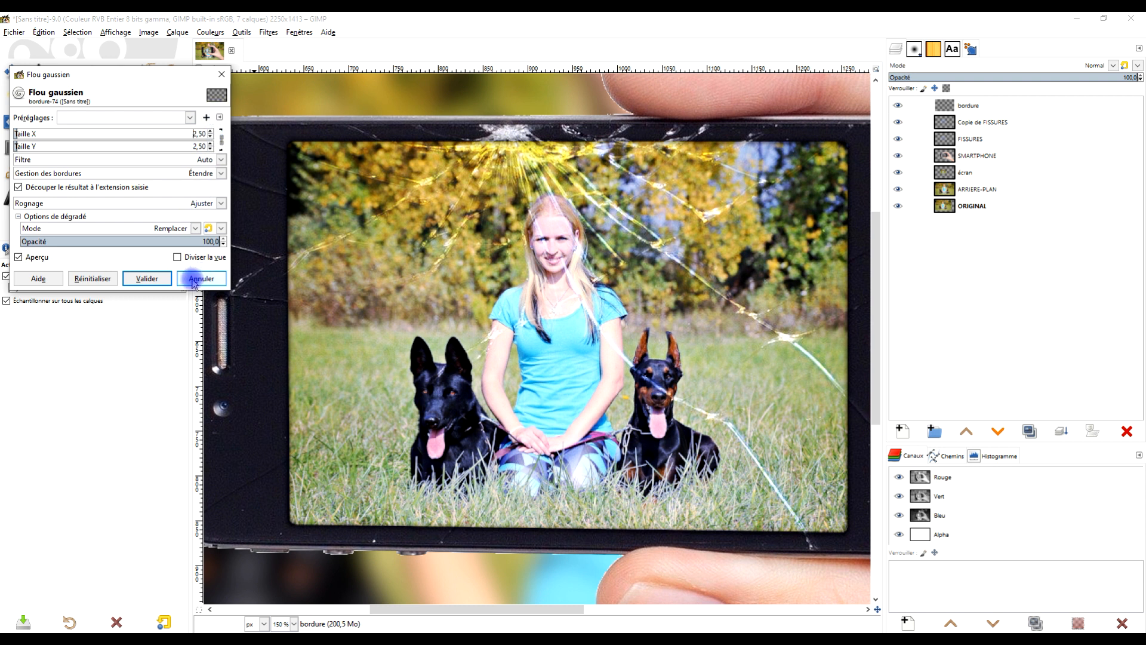
{"action": "left_click", "coordinate": [148, 279]}
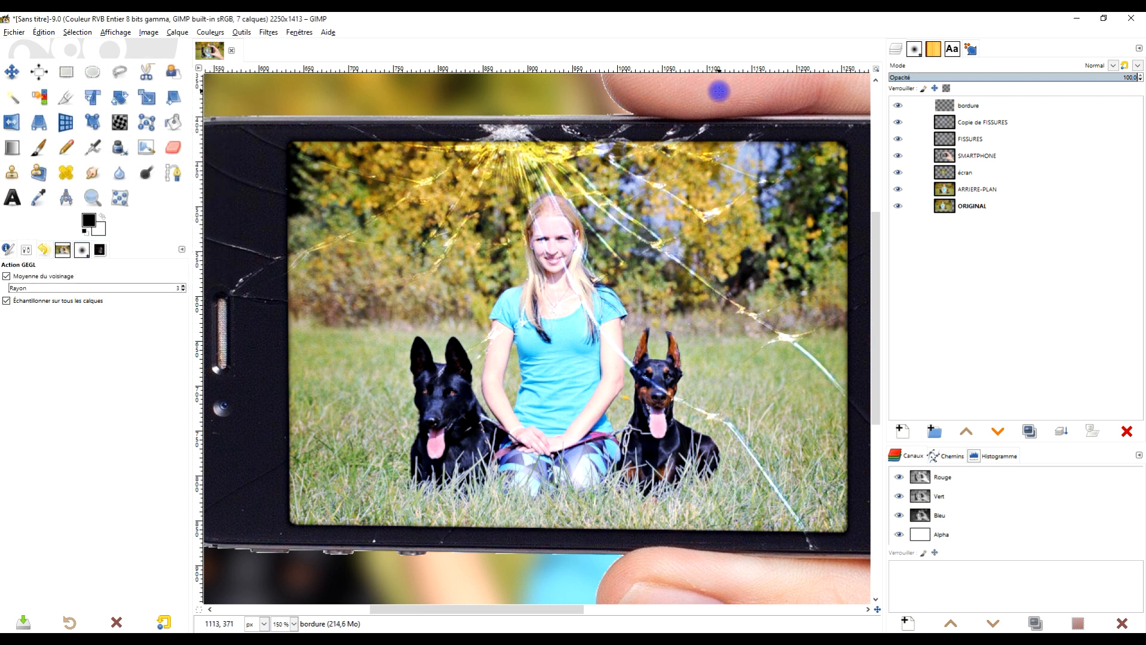
{"action": "left_click", "coordinate": [898, 107]}
{"action": "left_click", "coordinate": [898, 106]}
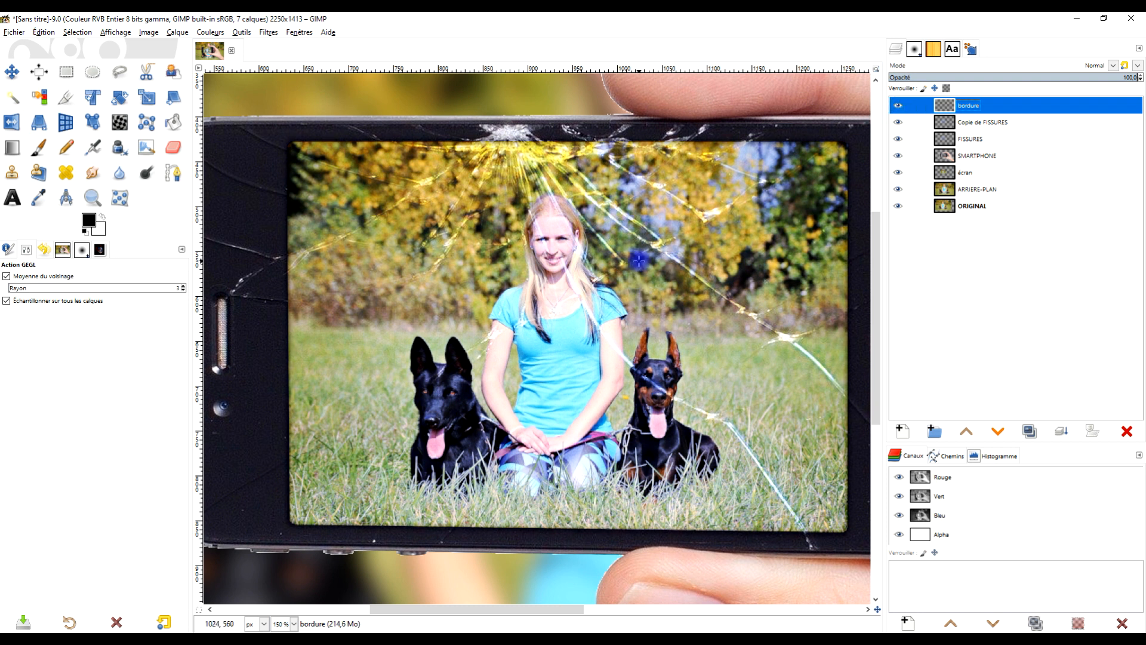
{"action": "scroll", "coordinate": [638, 259], "scroll_direction": "down", "scroll_amount": 4, "text": "ctrl"}
{"action": "scroll", "coordinate": [638, 260], "scroll_direction": "up", "scroll_amount": 3, "text": "ctrl"}
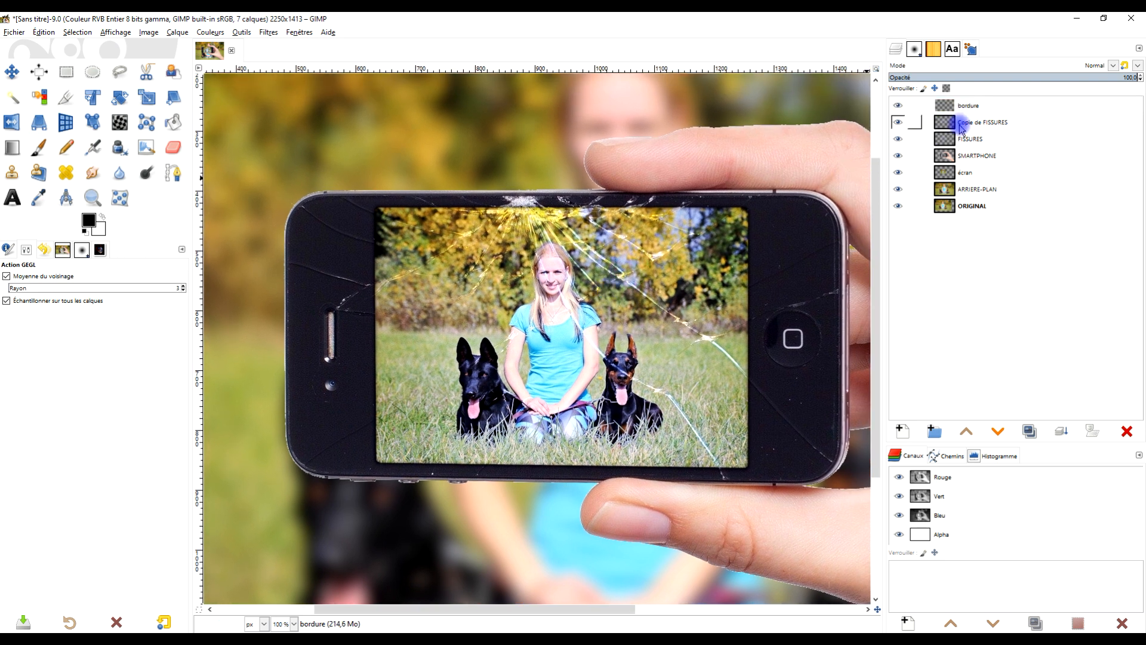
Activate the Blur/Sharpen tool for the SMARTPHONE layer with the soft 2. Hardness 025 brush at size 51.
{"action": "left_click", "coordinate": [982, 125]}
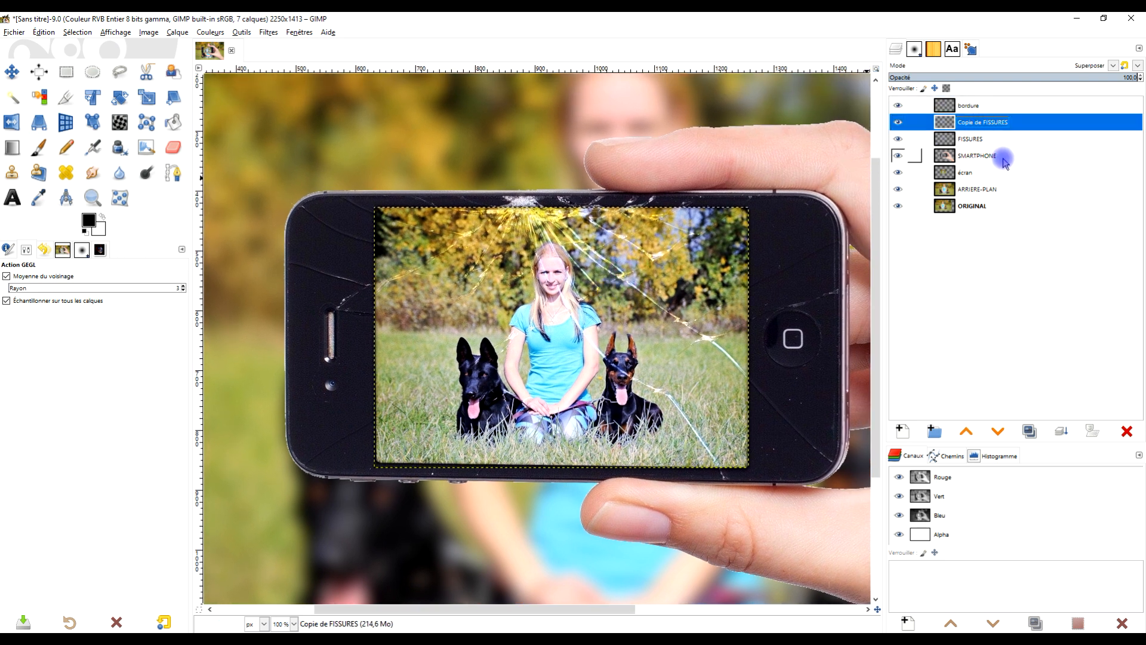
{"action": "scroll", "coordinate": [697, 177], "scroll_direction": "up", "scroll_amount": 2, "text": "ctrl"}
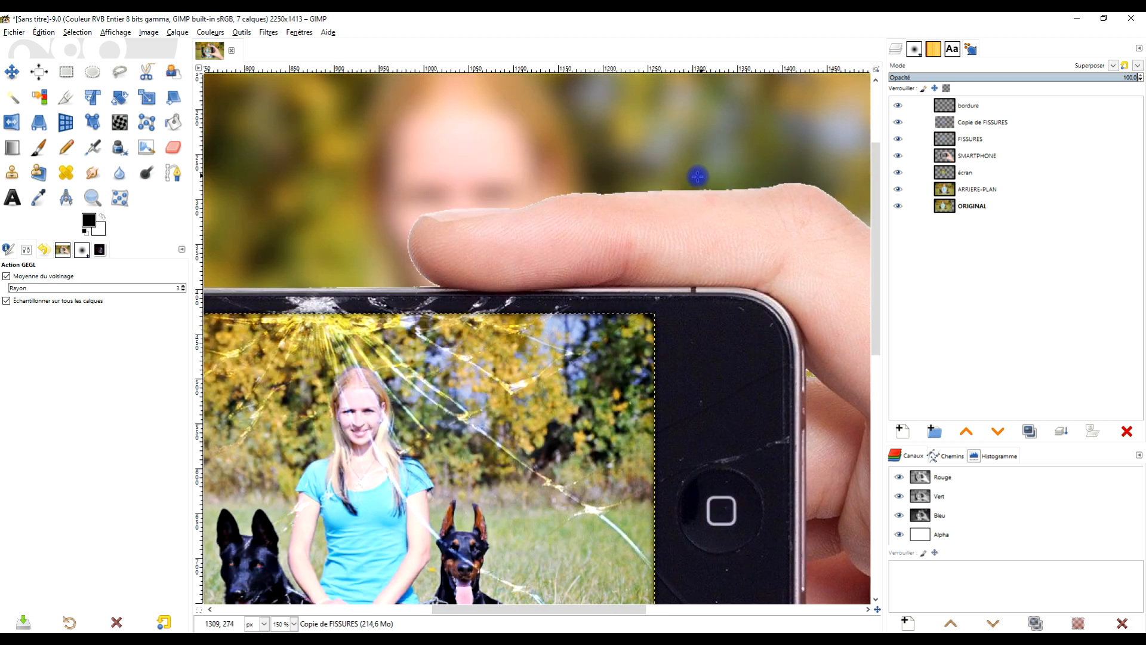
{"action": "scroll", "coordinate": [697, 176], "scroll_direction": "up", "scroll_amount": 1, "text": "ctrl"}
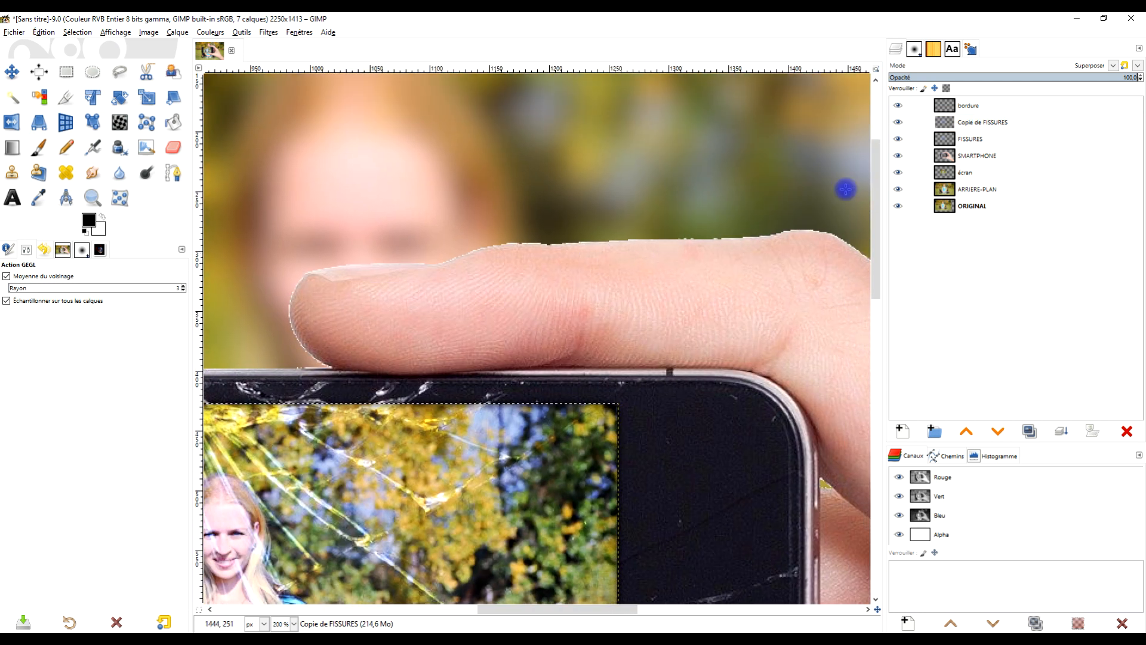
{"action": "left_click", "coordinate": [979, 156]}
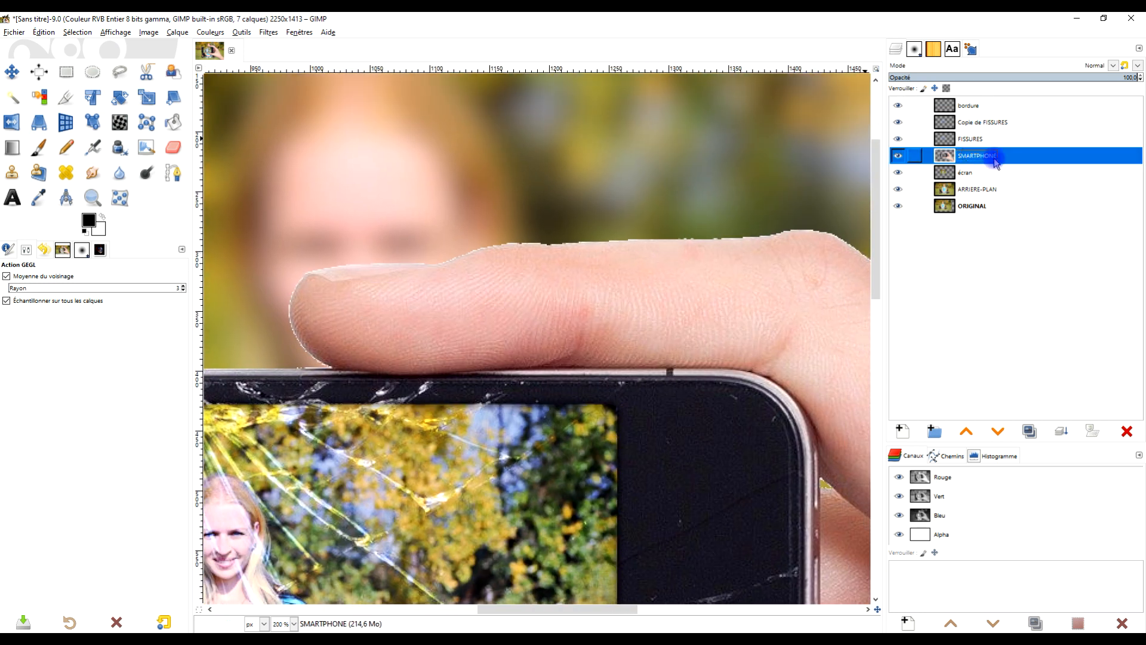
{"action": "left_click", "coordinate": [121, 173]}
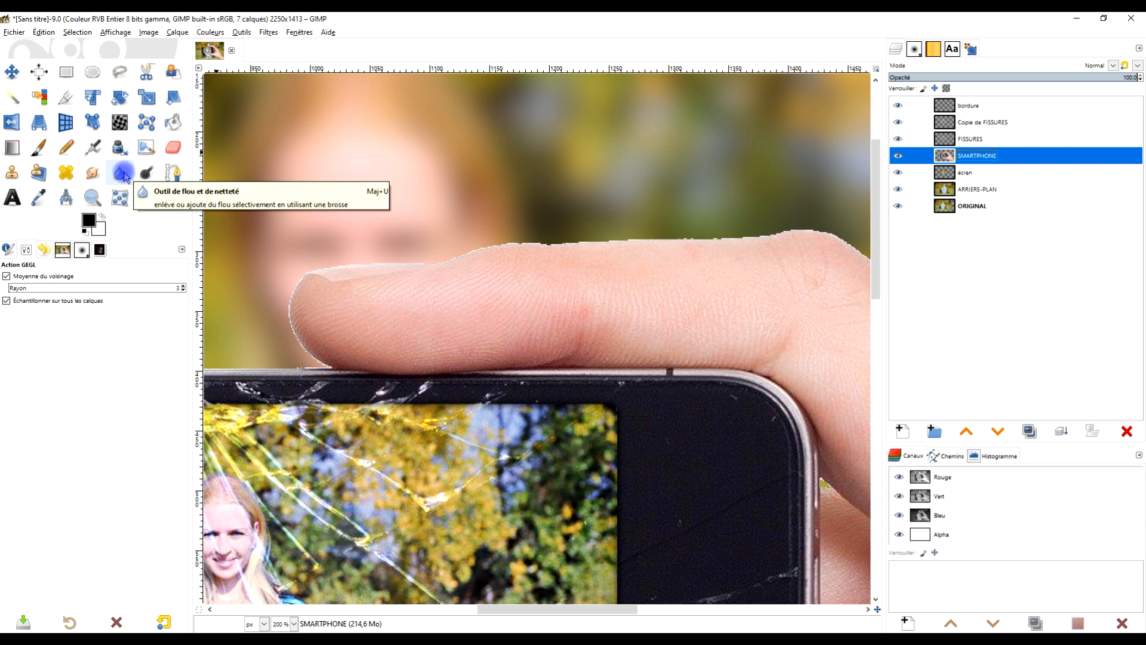
{"action": "left_click", "coordinate": [123, 173]}
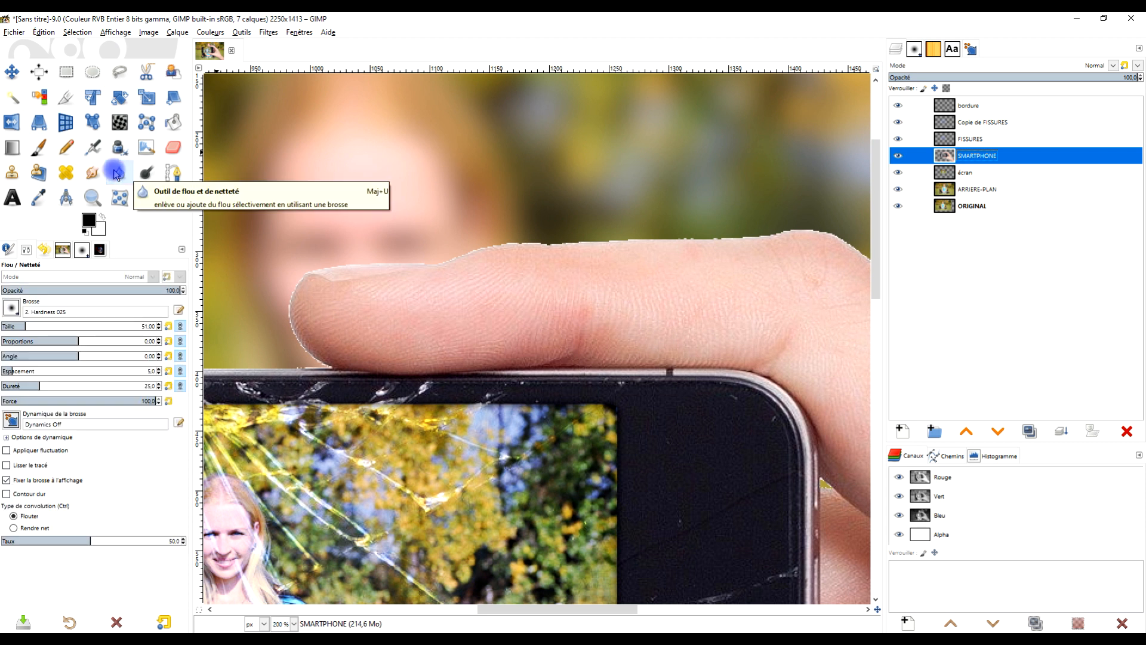
{"action": "left_click", "coordinate": [11, 307]}
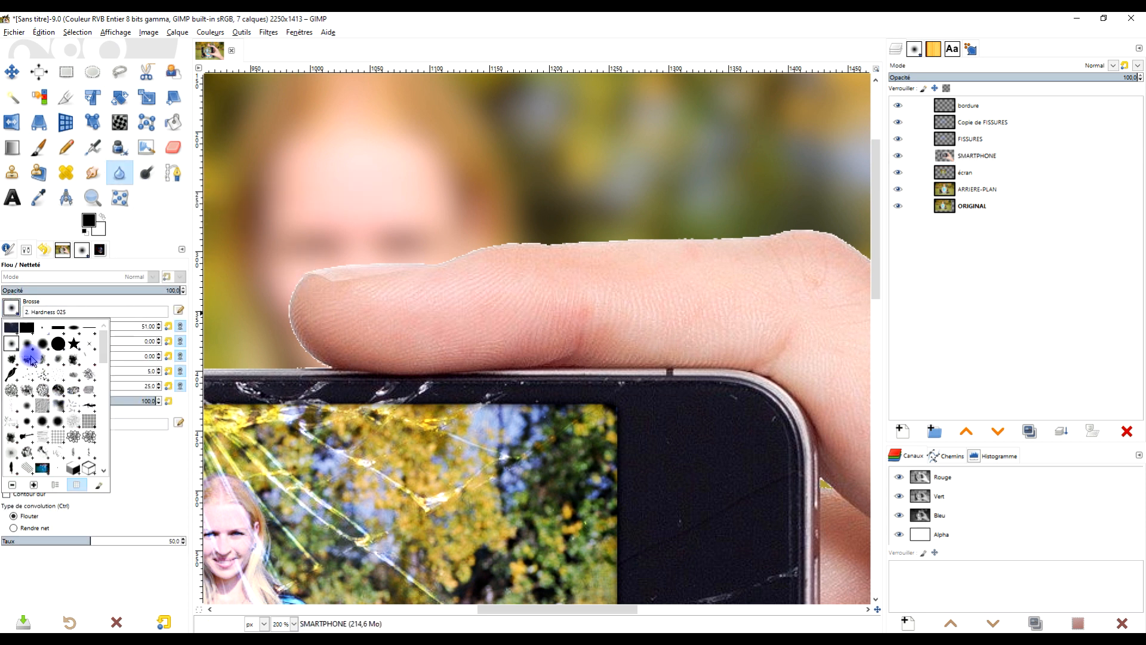
{"action": "left_click", "coordinate": [115, 301]}
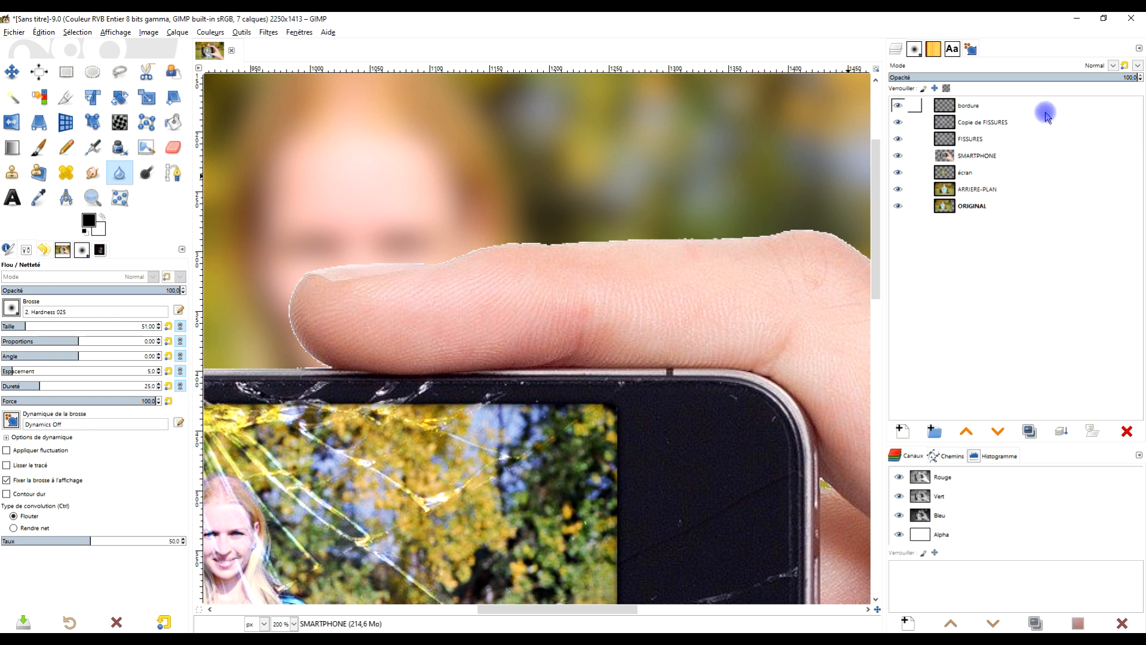
Turn the SMARTPHONE layer's alpha into a selection around the hand and phone.
{"action": "left_click", "coordinate": [977, 158]}
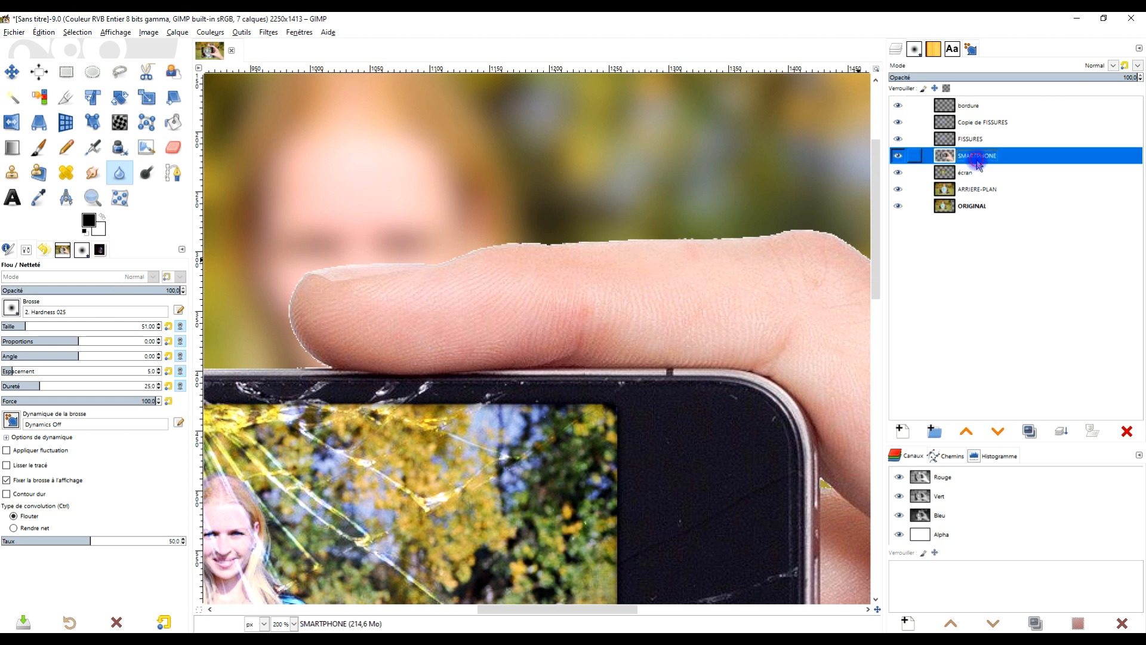
{"action": "right_click", "coordinate": [979, 160]}
{"action": "left_click", "coordinate": [1040, 473]}
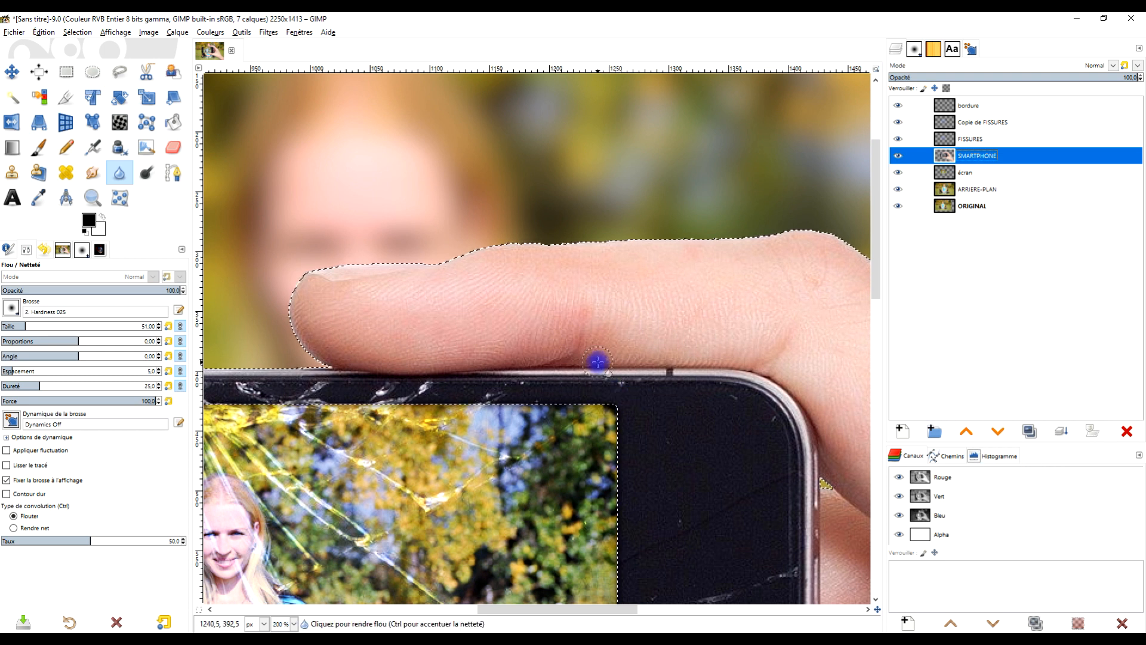
{"action": "left_click_drag", "start_coordinate": [598, 362], "coordinate": [615, 369]}
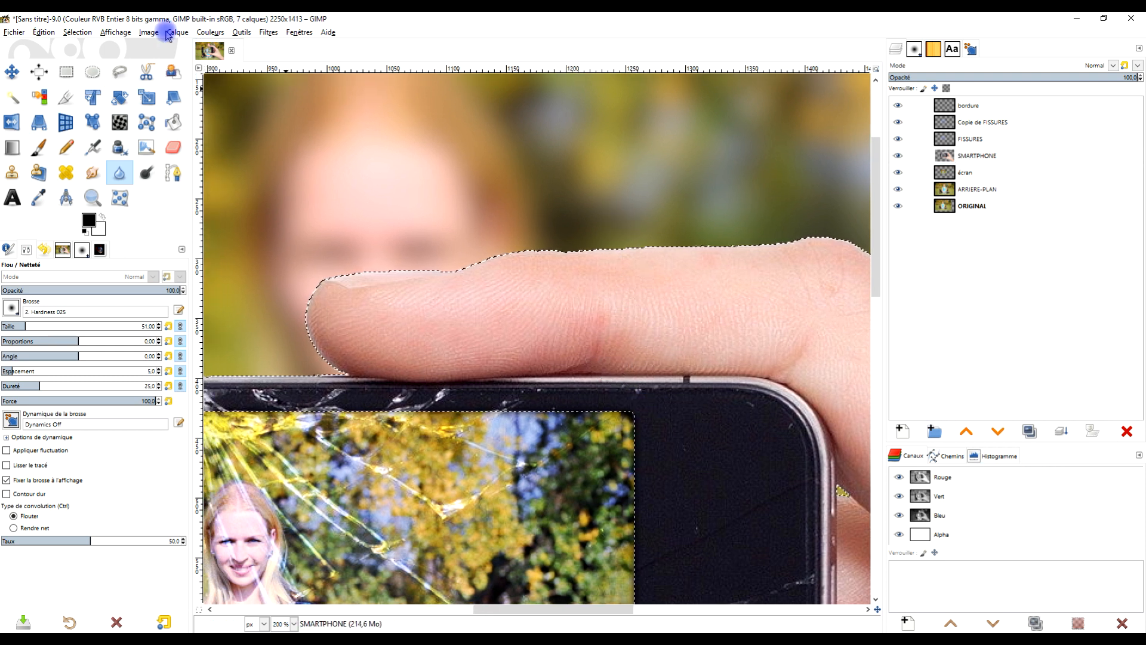
Stroke the selection on the SMARTPHONE layer with the Flou/netteté paint tool and emulated brush dynamics.
{"action": "left_click", "coordinate": [37, 33]}
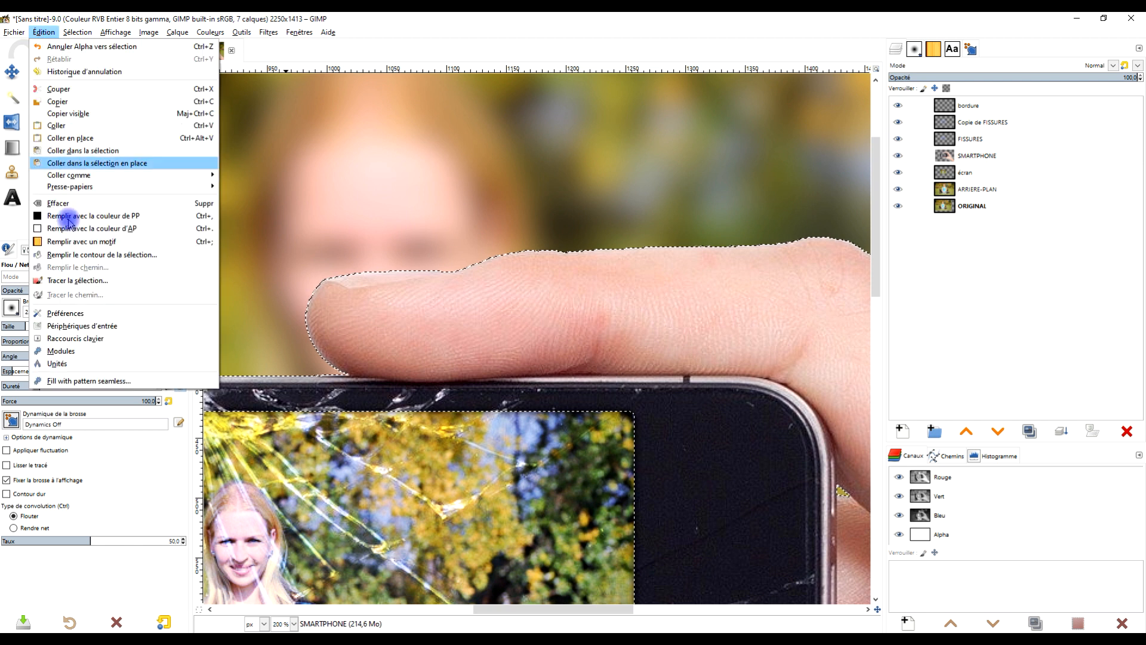
{"action": "left_click", "coordinate": [97, 276]}
{"action": "left_click", "coordinate": [490, 374]}
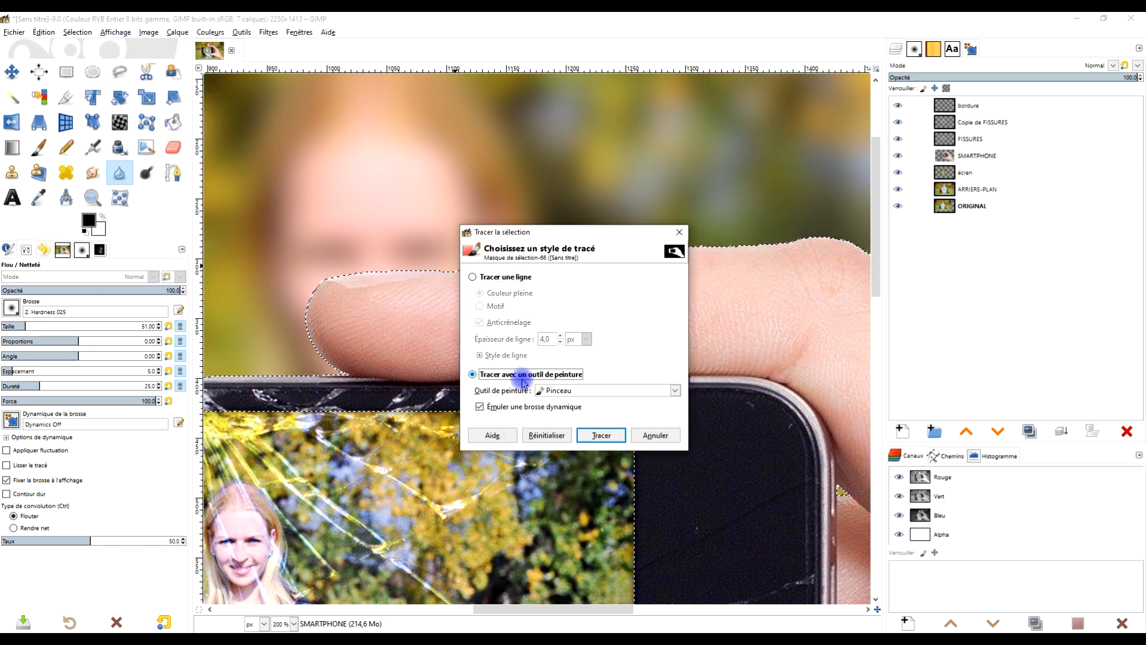
{"action": "left_click", "coordinate": [583, 391]}
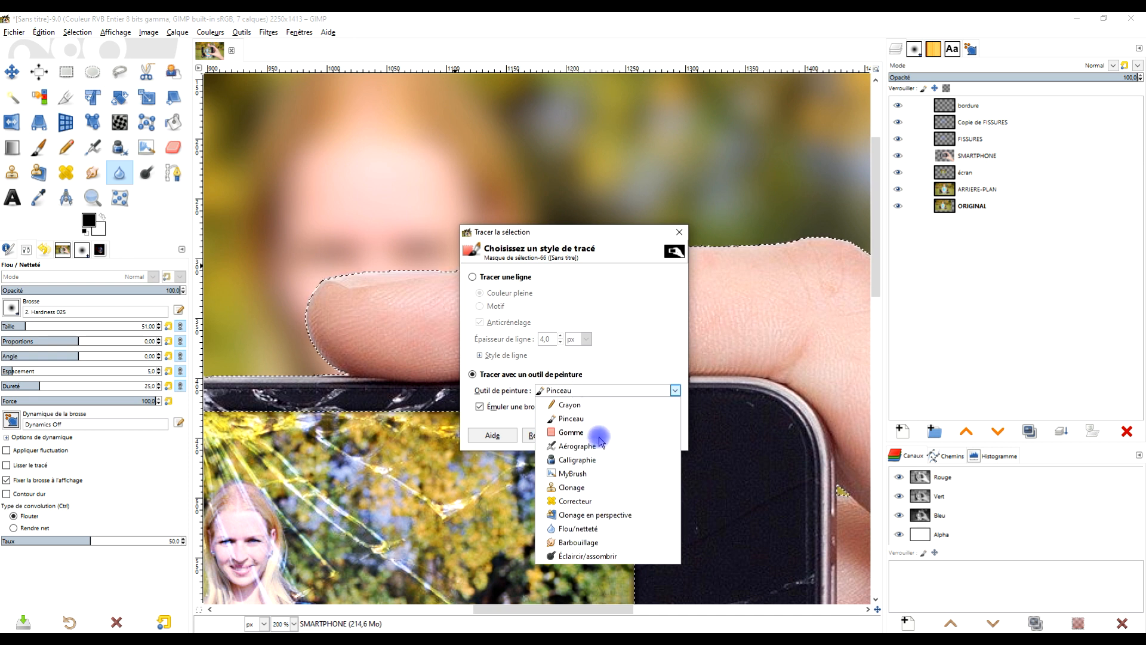
{"action": "left_click", "coordinate": [576, 529]}
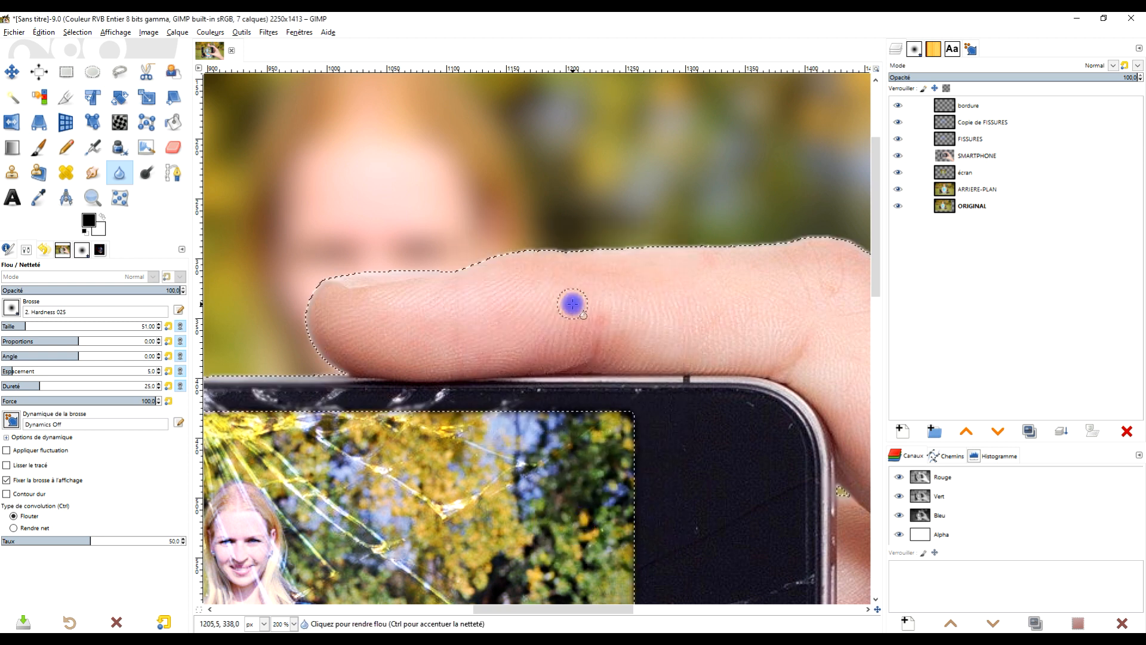
Clear the selection to inspect the outline of the hand, and undo the deselection.
{"action": "left_click", "coordinate": [77, 32]}
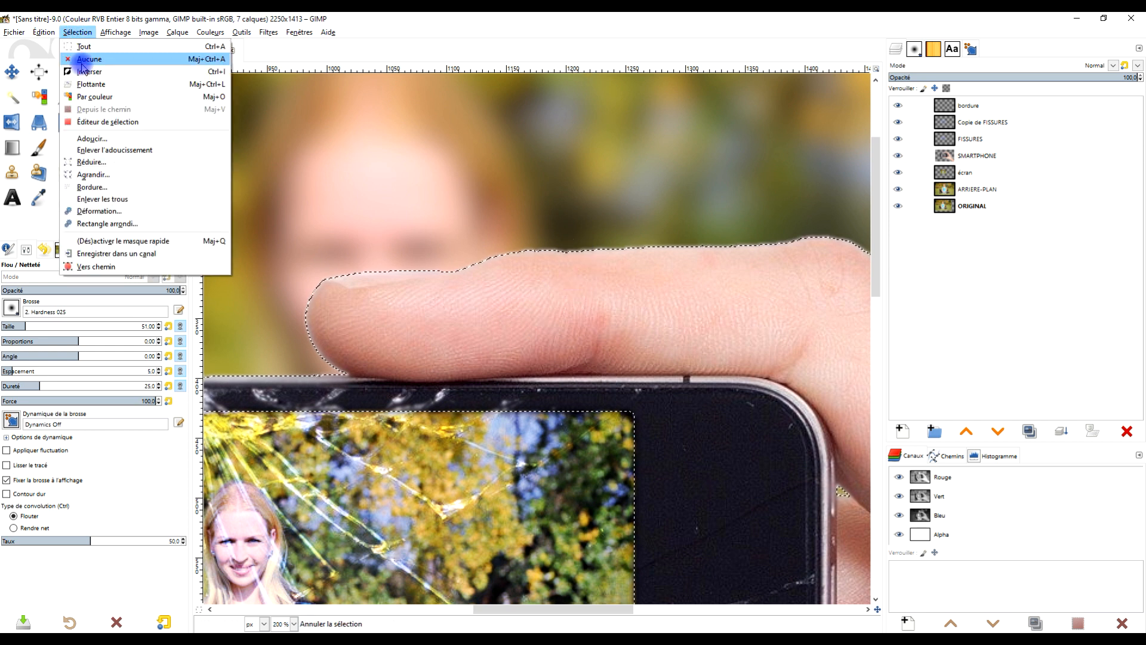
{"action": "left_click", "coordinate": [86, 61]}
{"action": "left_click_drag", "start_coordinate": [710, 283], "coordinate": [589, 270]}
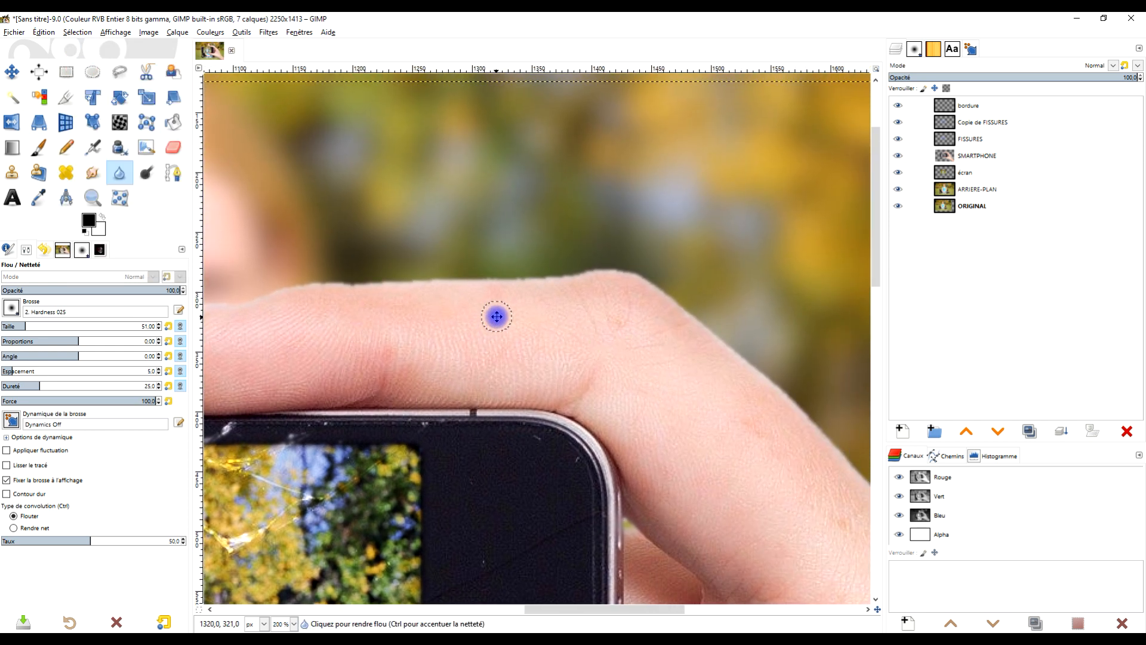
{"action": "key", "text": "ctrl"}
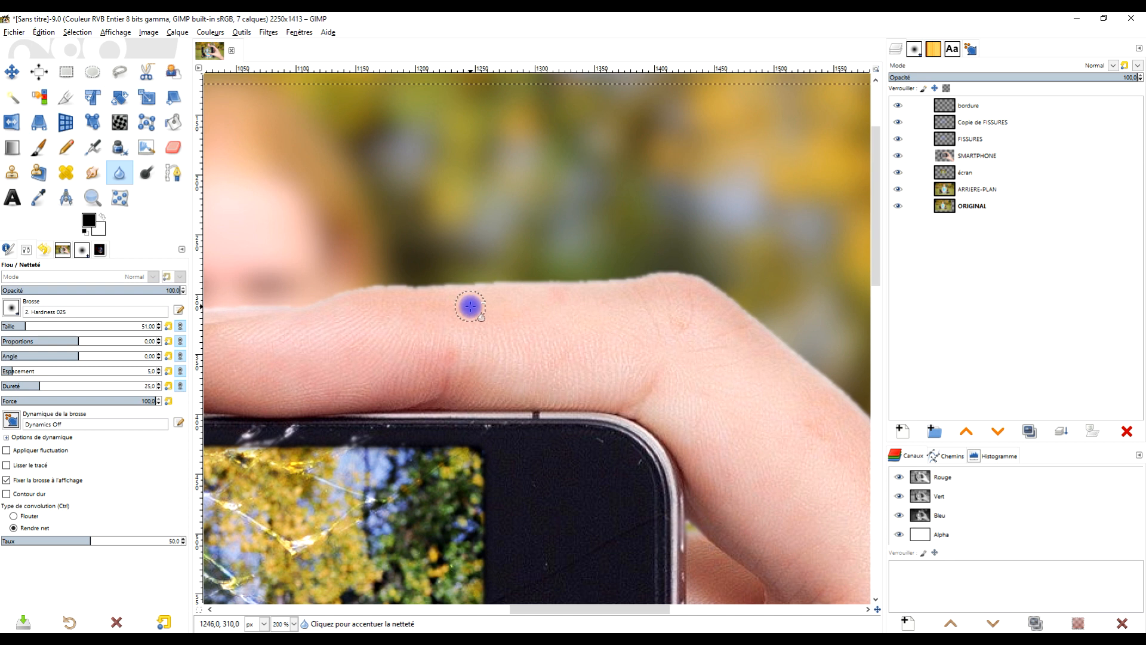
{"action": "key", "text": "ctrl+z"}
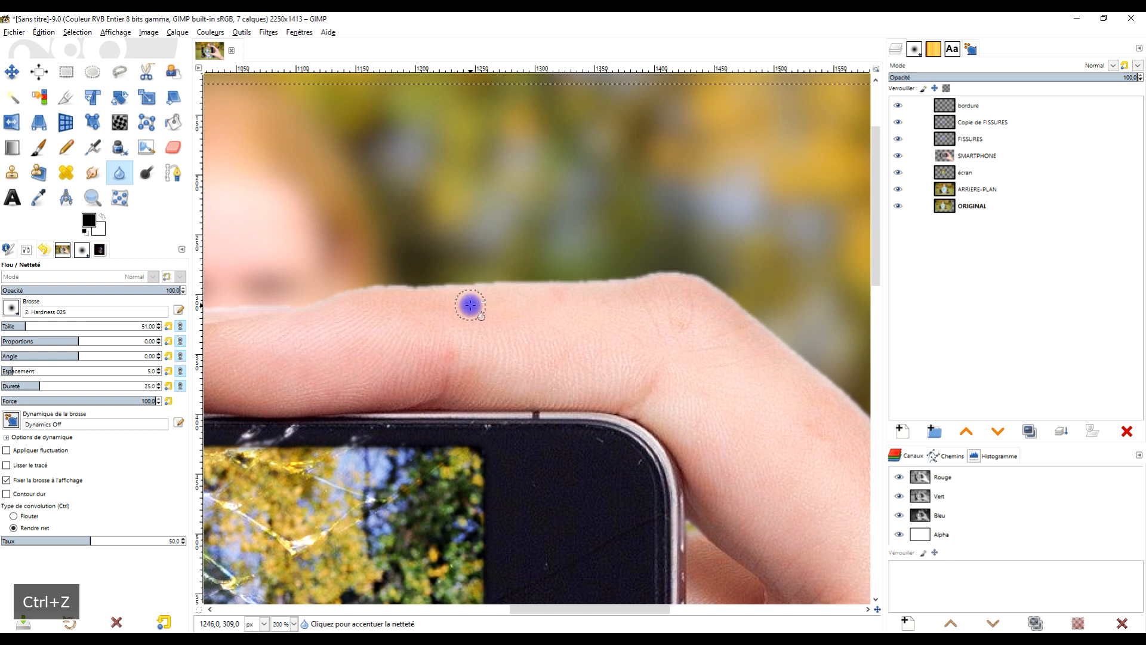
Repeat the Flou/netteté stroke along the hand-and-phone selection to soften its outline further.
{"action": "left_click", "coordinate": [77, 32]}
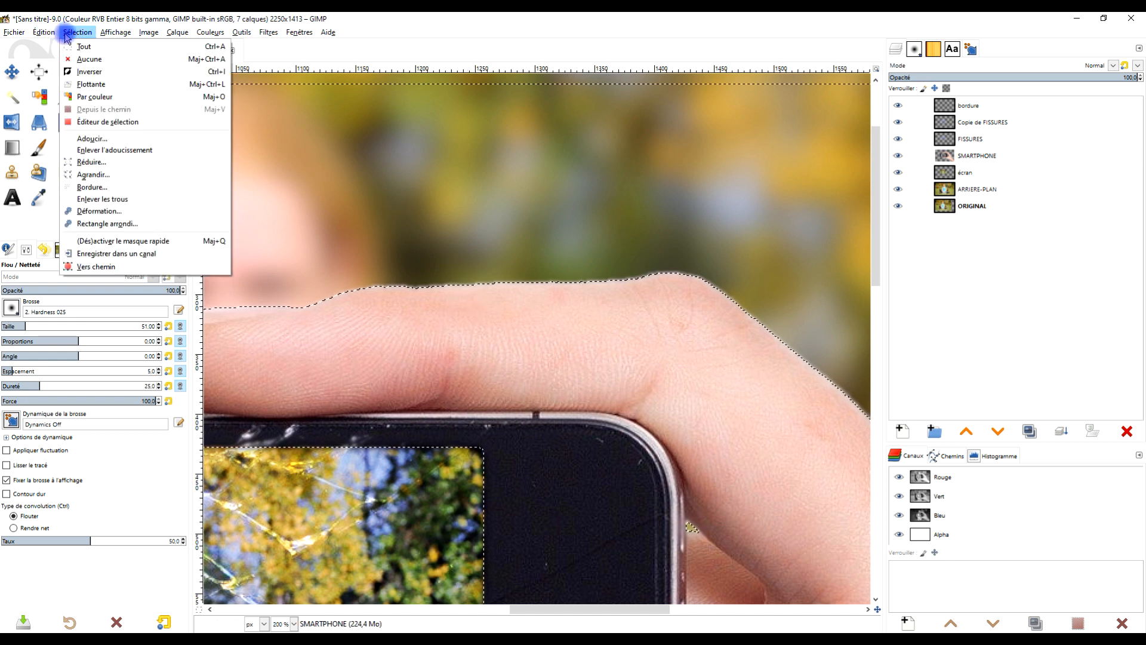
{"action": "left_click", "coordinate": [111, 276]}
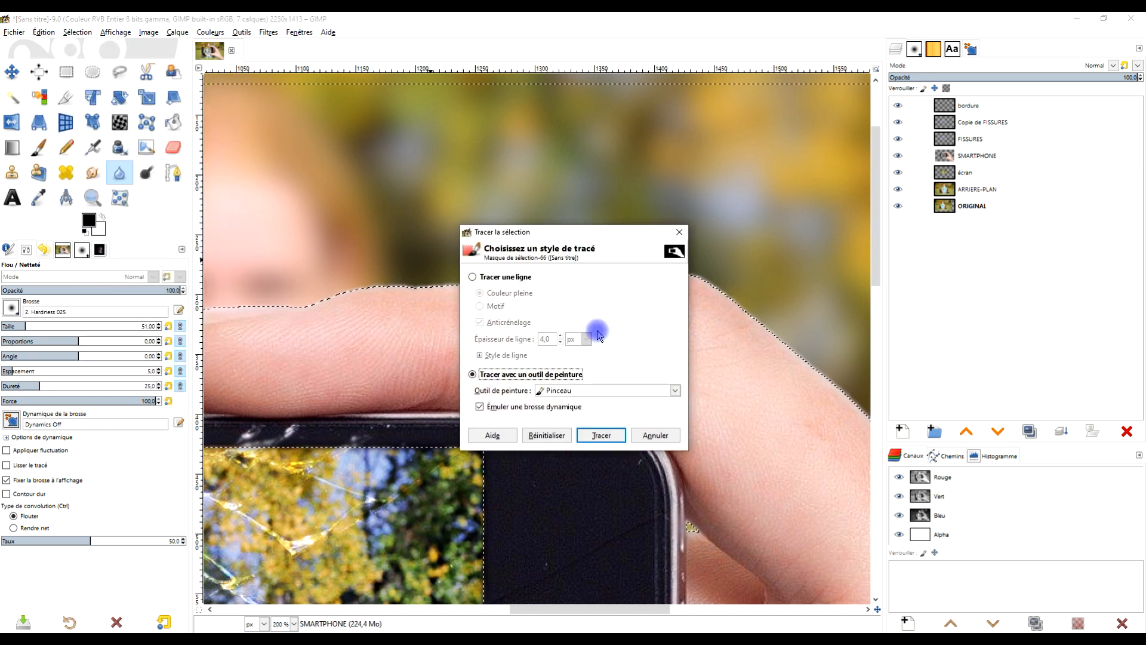
{"action": "left_click", "coordinate": [602, 393]}
{"action": "left_click", "coordinate": [587, 527]}
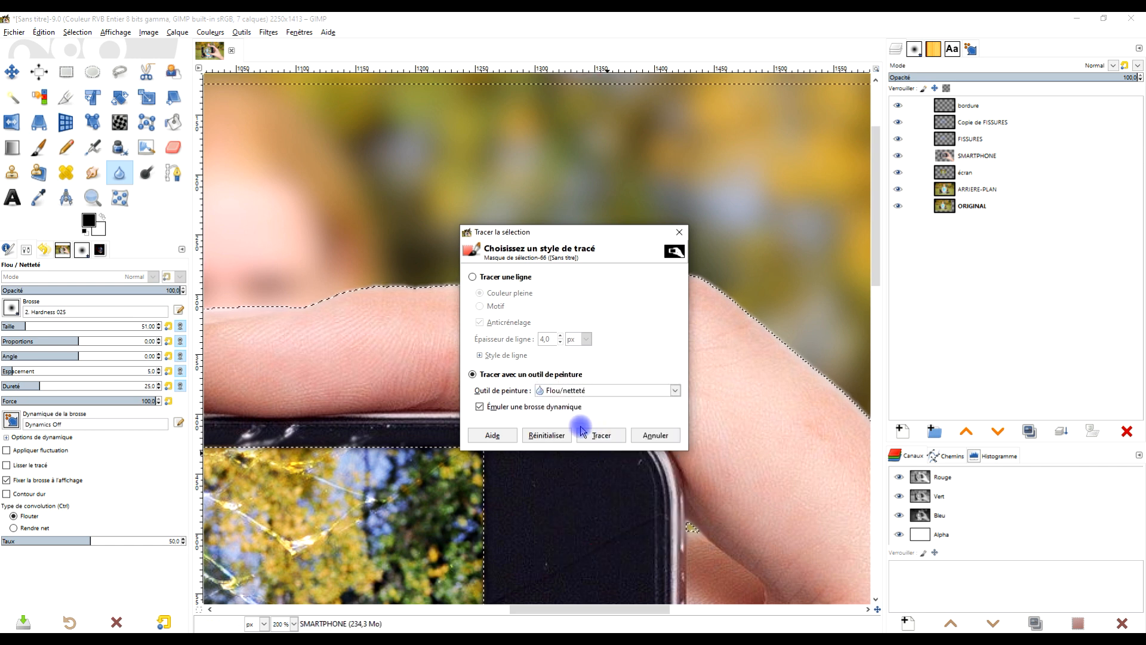
{"action": "left_click", "coordinate": [599, 435]}
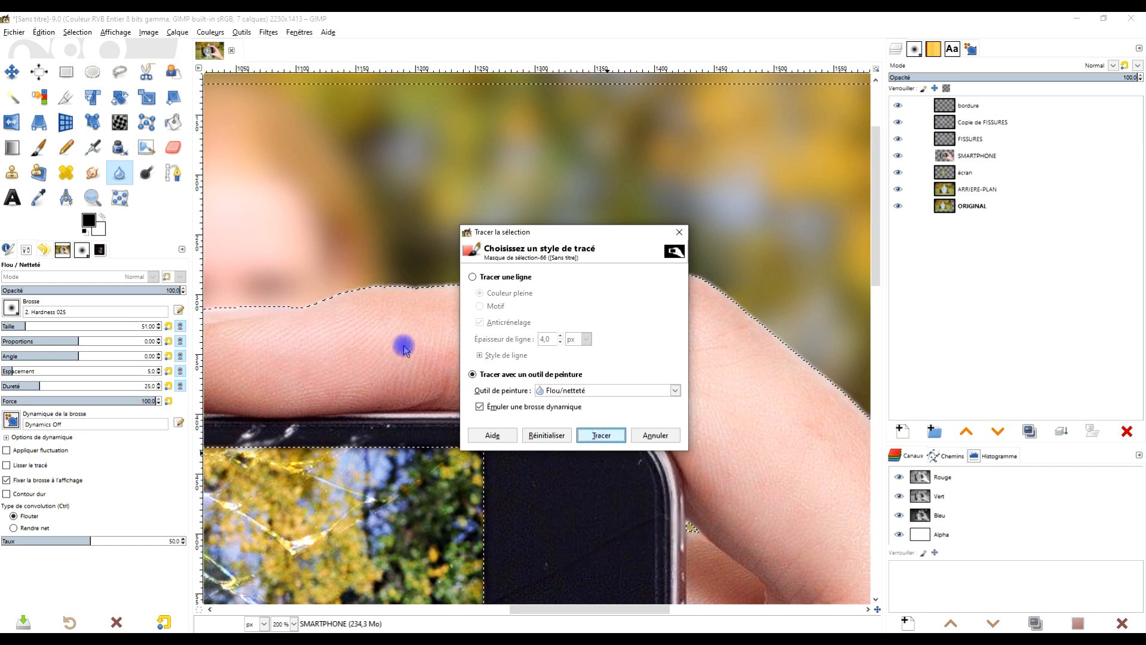
Clear the hand-and-phone selection and inspect the softened finger edge up close.
{"action": "left_click", "coordinate": [66, 72]}
{"action": "left_click", "coordinate": [66, 33]}
{"action": "left_click", "coordinate": [90, 58]}
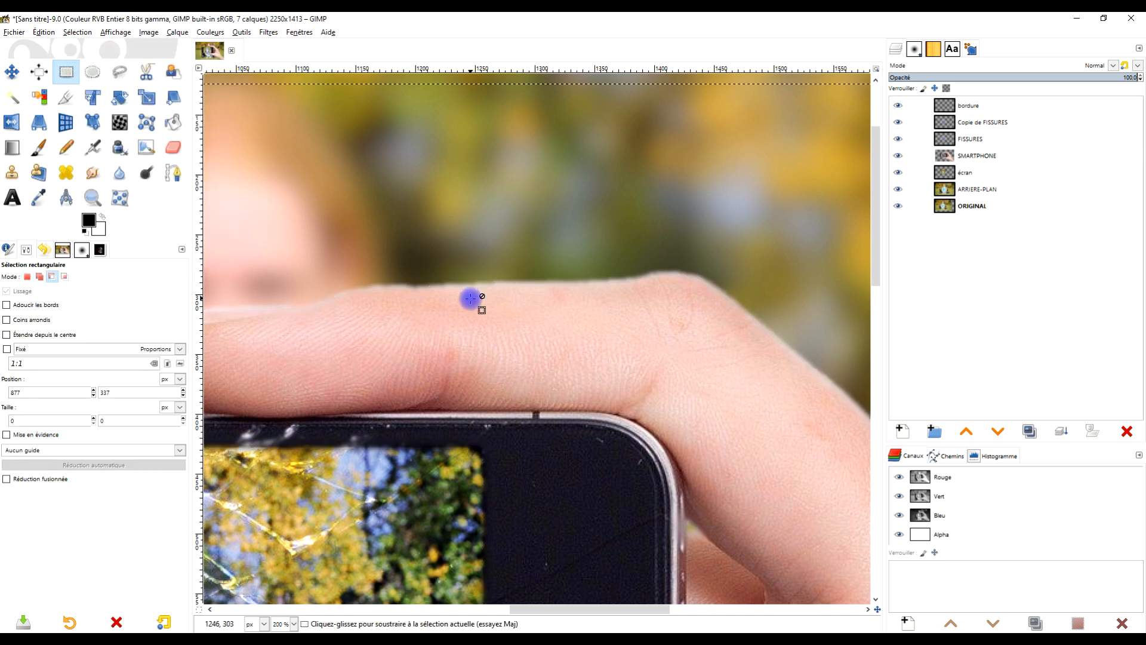
{"action": "scroll", "coordinate": [470, 298], "scroll_direction": "down", "scroll_amount": 2}
{"action": "scroll", "coordinate": [463, 300], "scroll_direction": "up", "scroll_amount": 3}
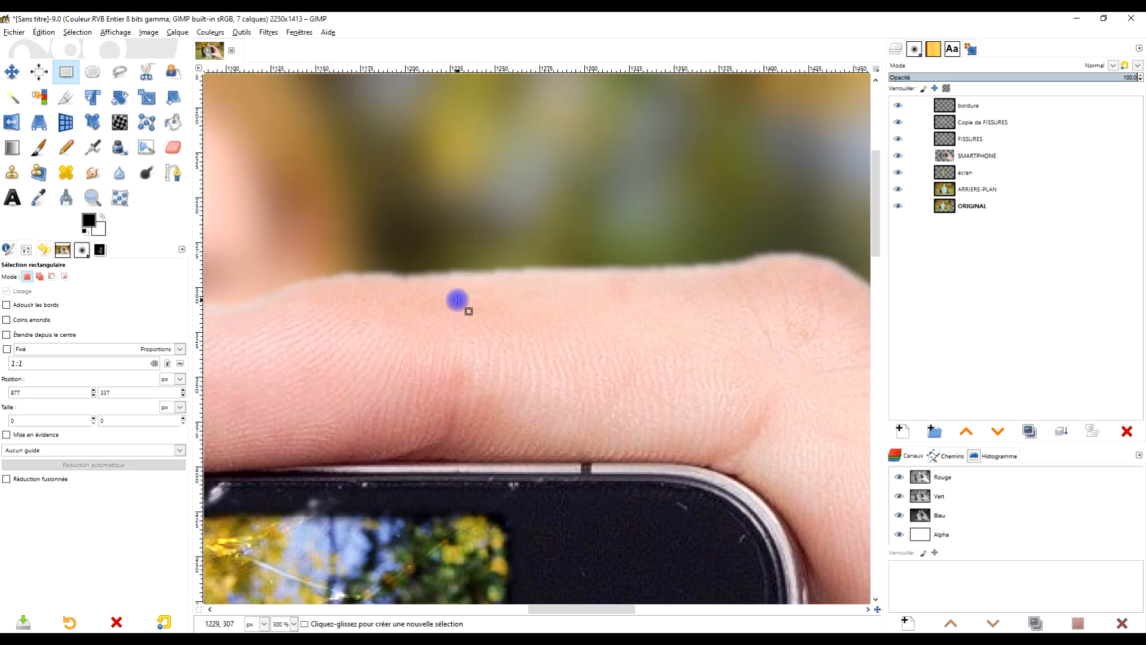
{"action": "scroll", "coordinate": [458, 299], "scroll_direction": "down", "scroll_amount": 2}
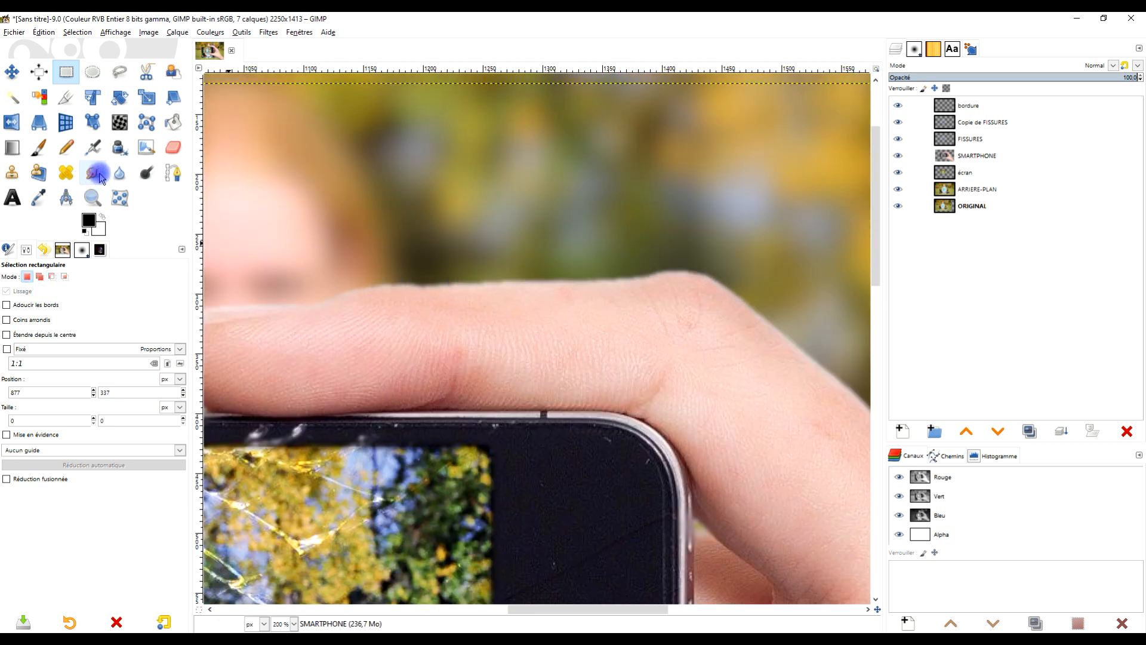
Brush the Blur/Sharpen tool along the upper edge of the finger above the phone on the SMARTPHONE layer.
{"action": "left_click", "coordinate": [120, 173]}
{"action": "mouse_move", "coordinate": [455, 282]}
{"action": "left_mouse_down"}
{"action": "mouse_move", "coordinate": [411, 282]}
{"action": "mouse_move", "coordinate": [644, 273]}
{"action": "left_mouse_up"}
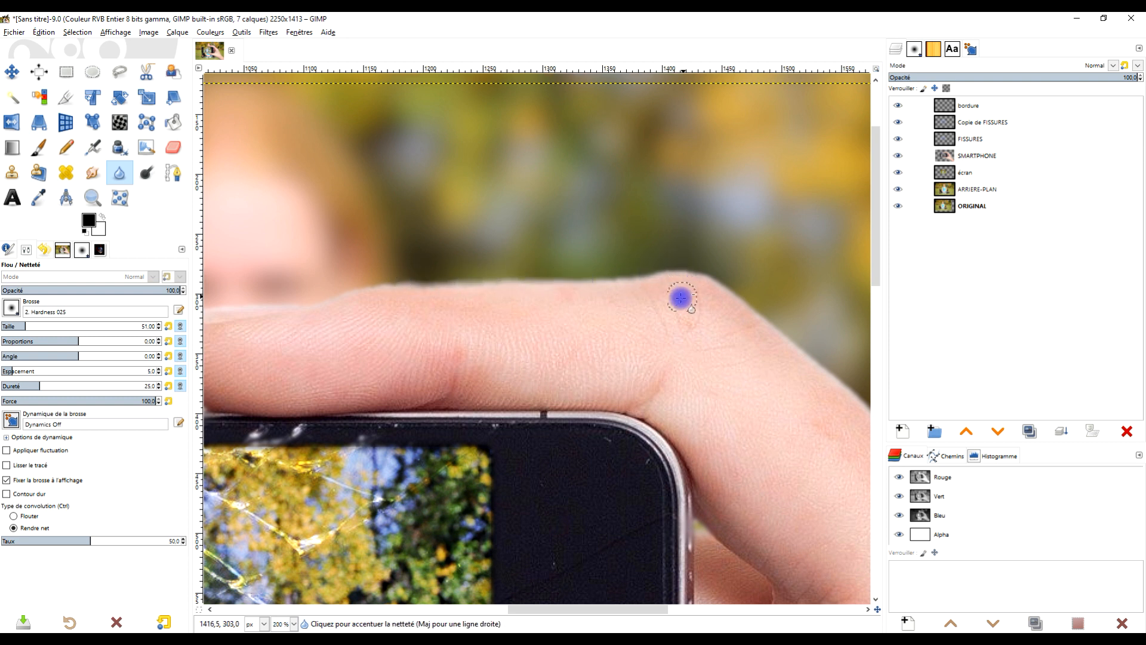
Start a Courbes adjustment on the écran layer.
{"action": "scroll", "coordinate": [671, 314], "scroll_direction": "down", "scroll_amount": 4, "text": "ctrl"}
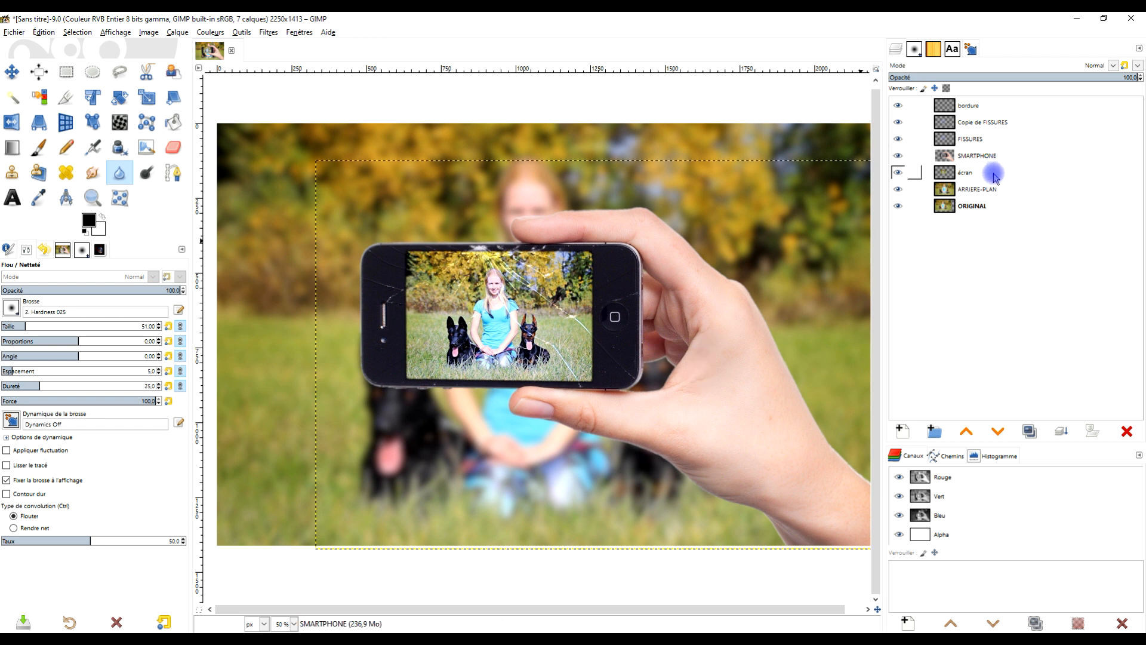
{"action": "left_click", "coordinate": [994, 177]}
{"action": "left_click", "coordinate": [1029, 190]}
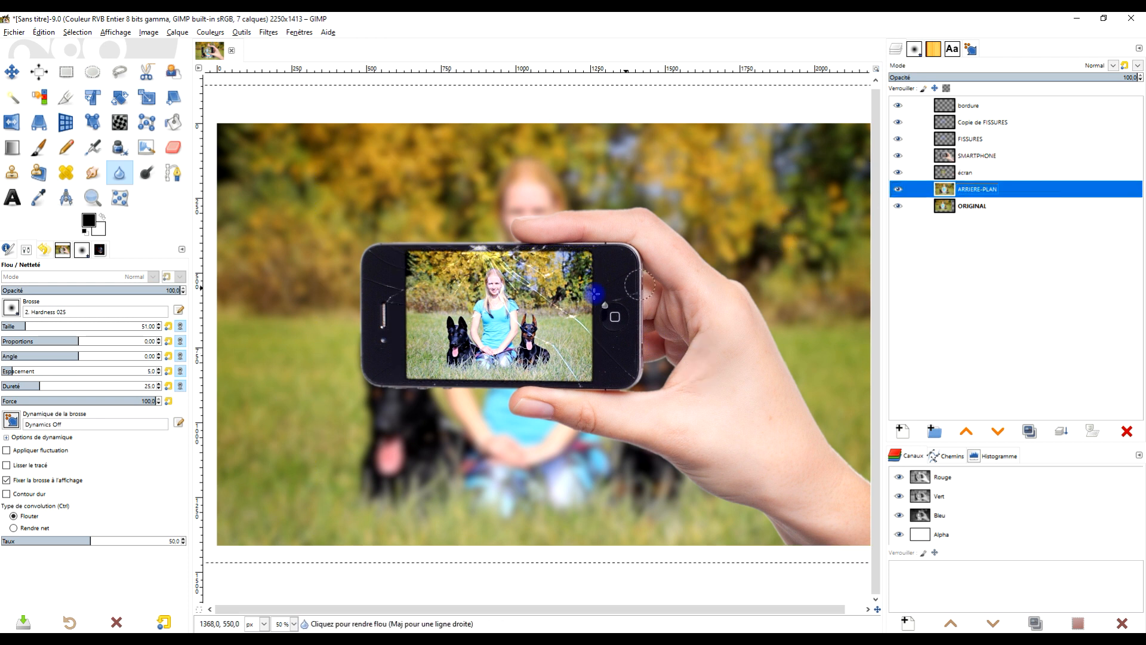
{"action": "scroll", "coordinate": [485, 317], "scroll_direction": "up", "scroll_amount": 2, "text": "ctrl"}
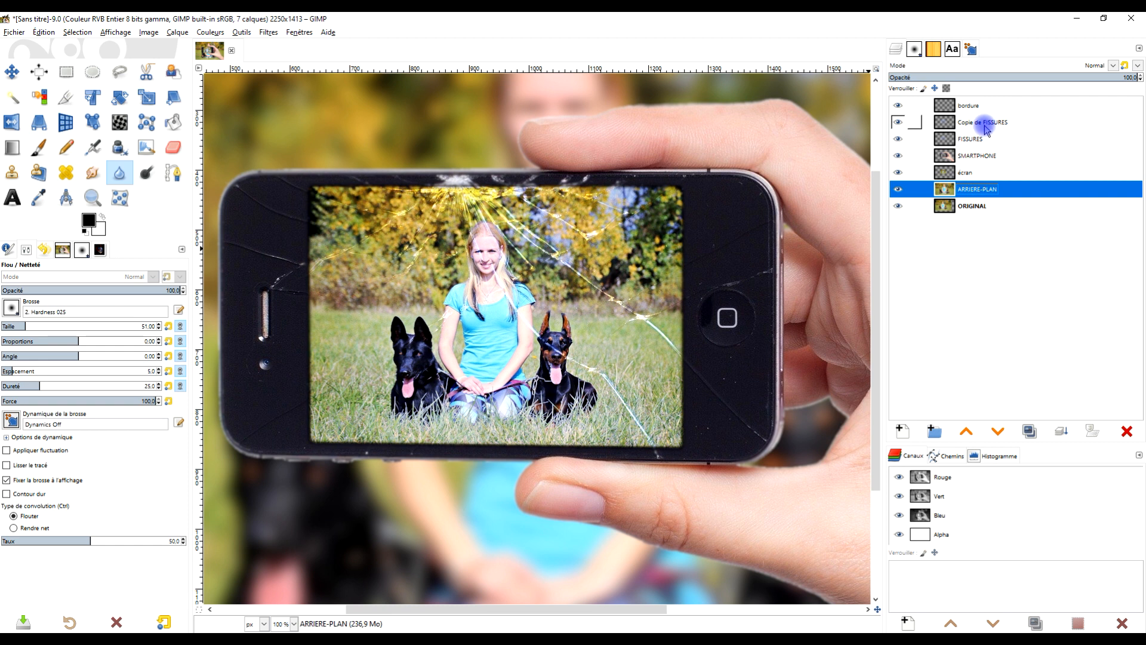
{"action": "left_click", "coordinate": [982, 172]}
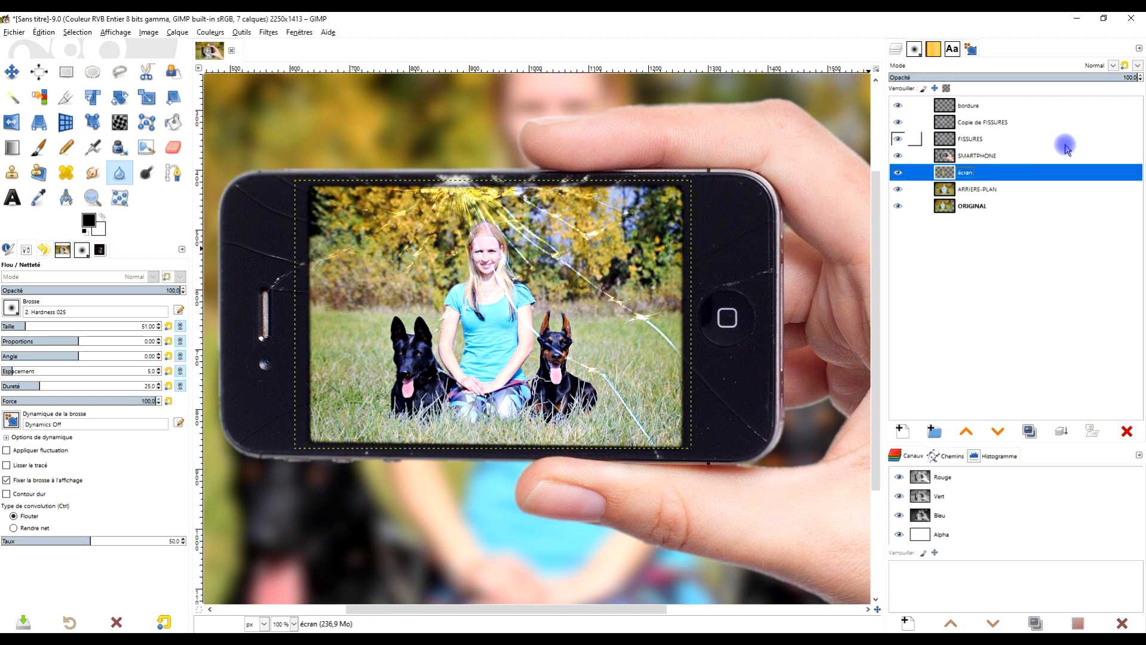
{"action": "left_click", "coordinate": [200, 33]}
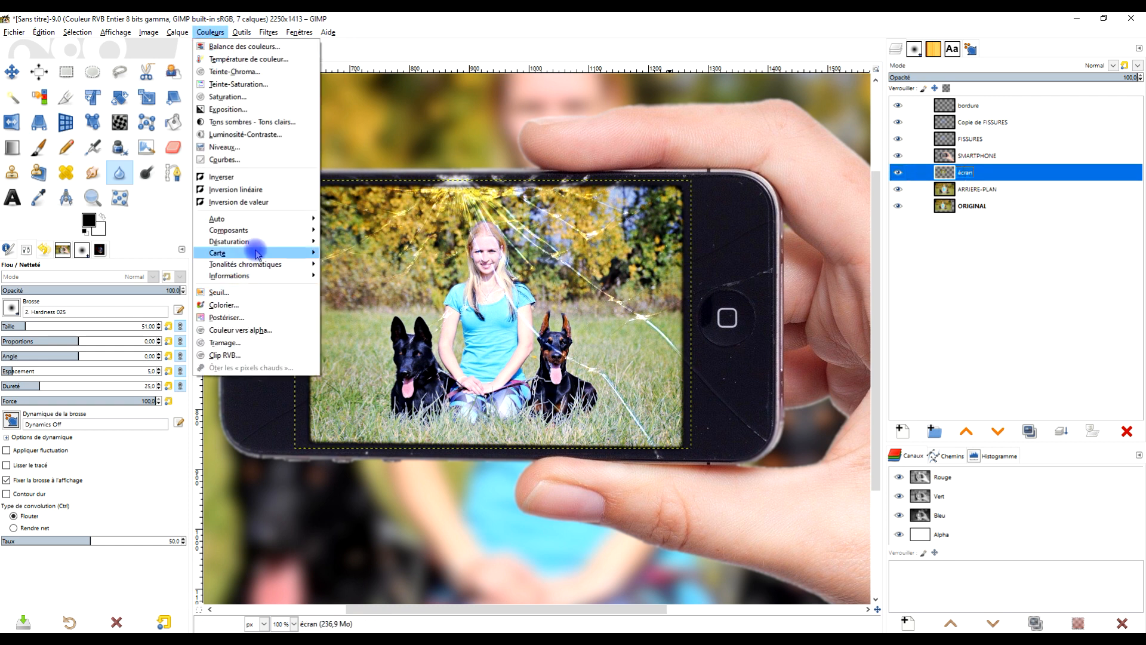
{"action": "left_click", "coordinate": [258, 159]}
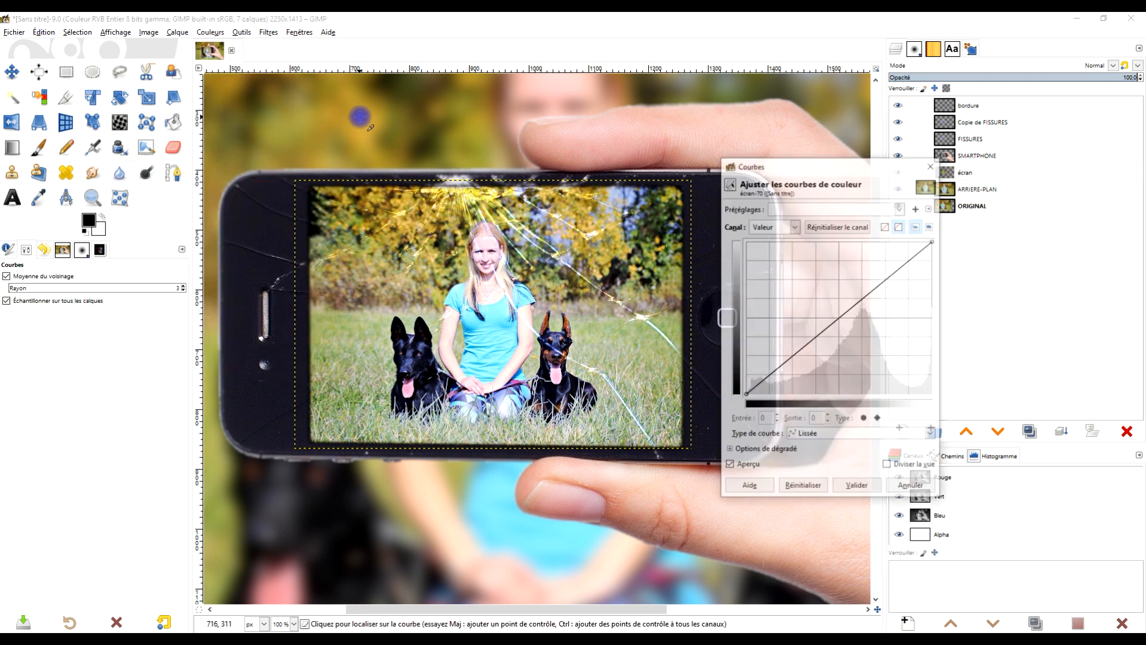
{"action": "left_click_drag", "start_coordinate": [821, 333], "coordinate": [826, 352]}
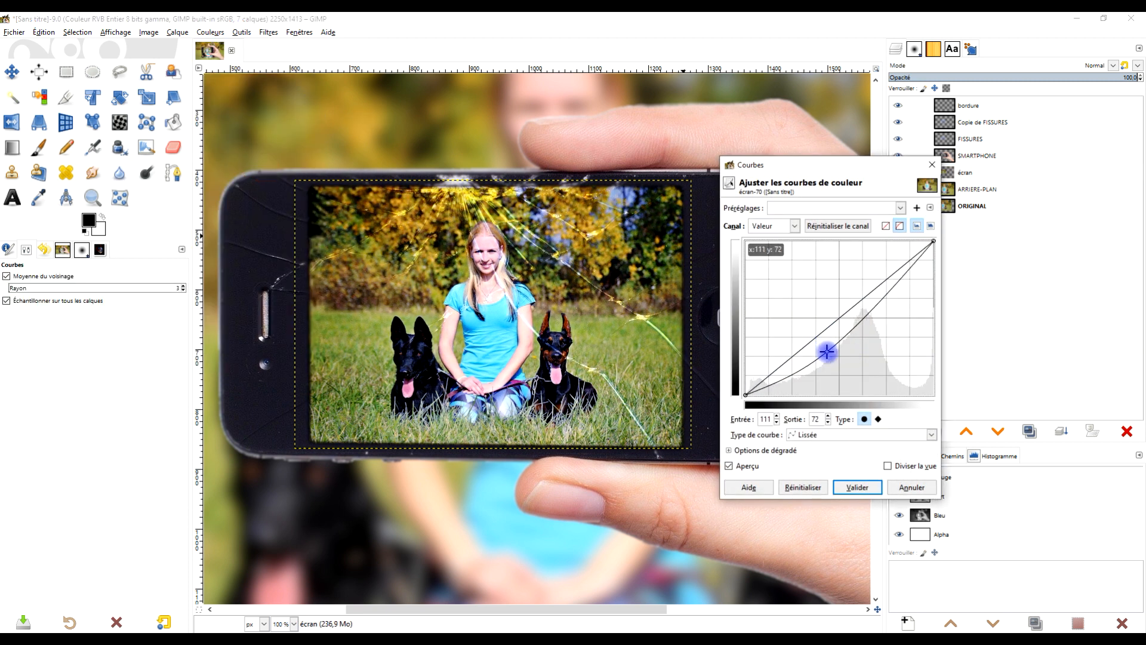
{"action": "left_click", "coordinate": [881, 307]}
{"action": "mouse_move", "coordinate": [881, 306]}
{"action": "left_mouse_down"}
{"action": "mouse_move", "coordinate": [877, 275]}
{"action": "mouse_move", "coordinate": [879, 295]}
{"action": "left_mouse_up"}
{"action": "left_click", "coordinate": [827, 354]}
{"action": "left_click_drag", "start_coordinate": [827, 354], "coordinate": [825, 344]}
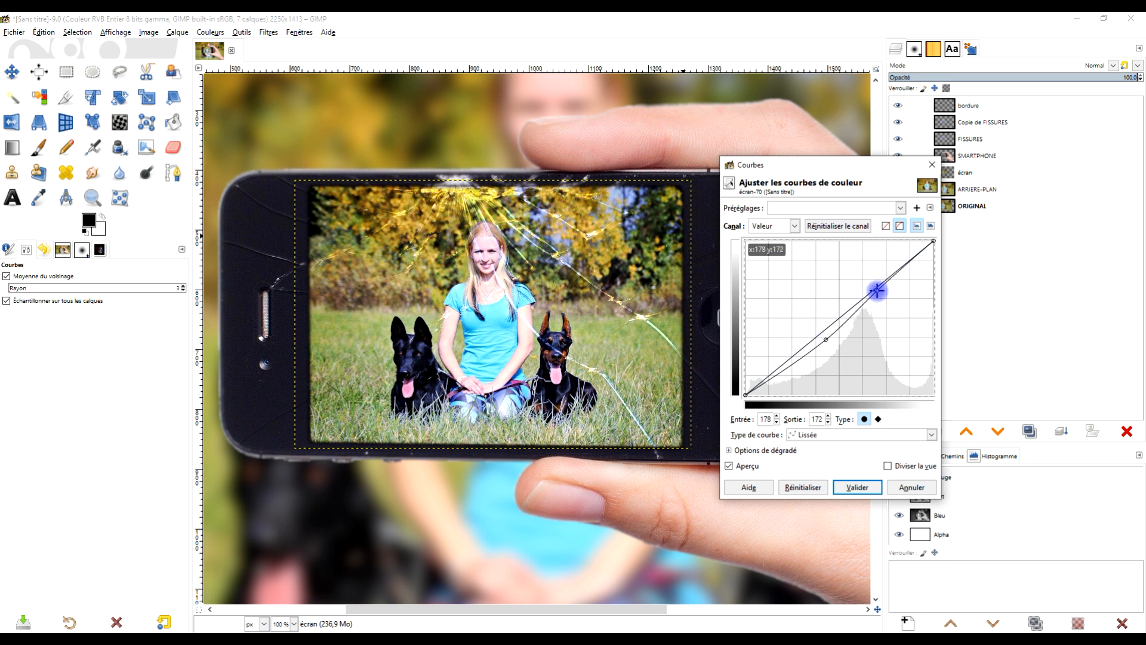
{"action": "left_click", "coordinate": [805, 485]}
Darken the écran layer's midtones with a single value-curve point at about input 137, output 110.
{"action": "left_click_drag", "start_coordinate": [839, 317], "coordinate": [846, 329]}
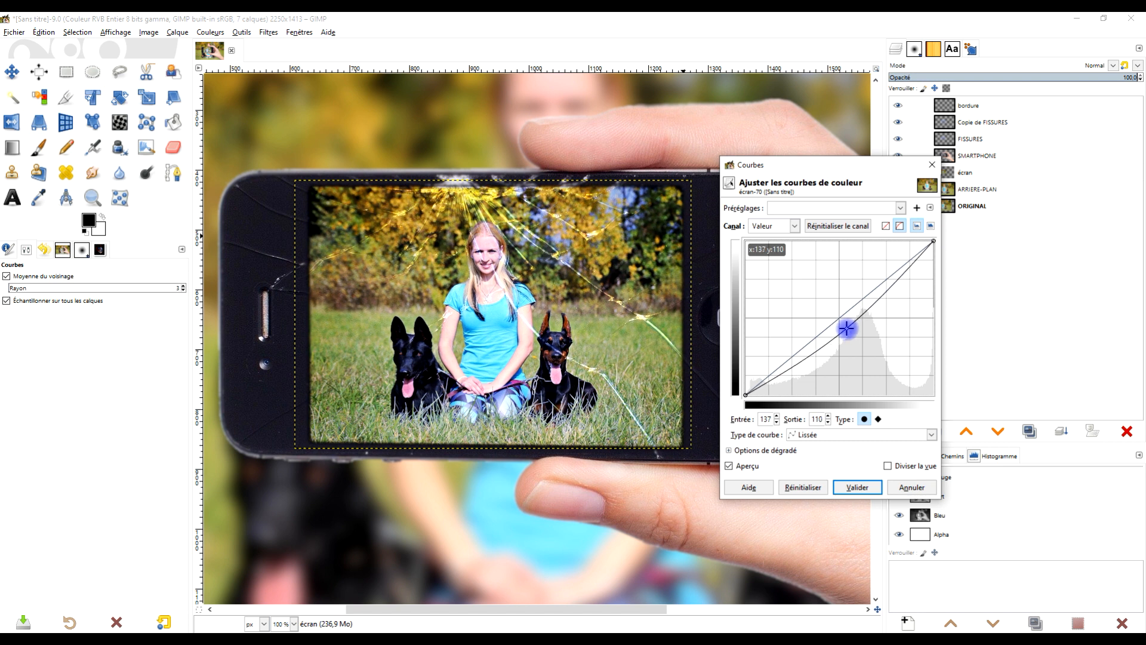
{"action": "left_click", "coordinate": [857, 486]}
Lower the Copie de FISSURES layer's opacity to about 66 and set its blend mode to Fusion de grain.
{"action": "left_click", "coordinate": [1011, 145]}
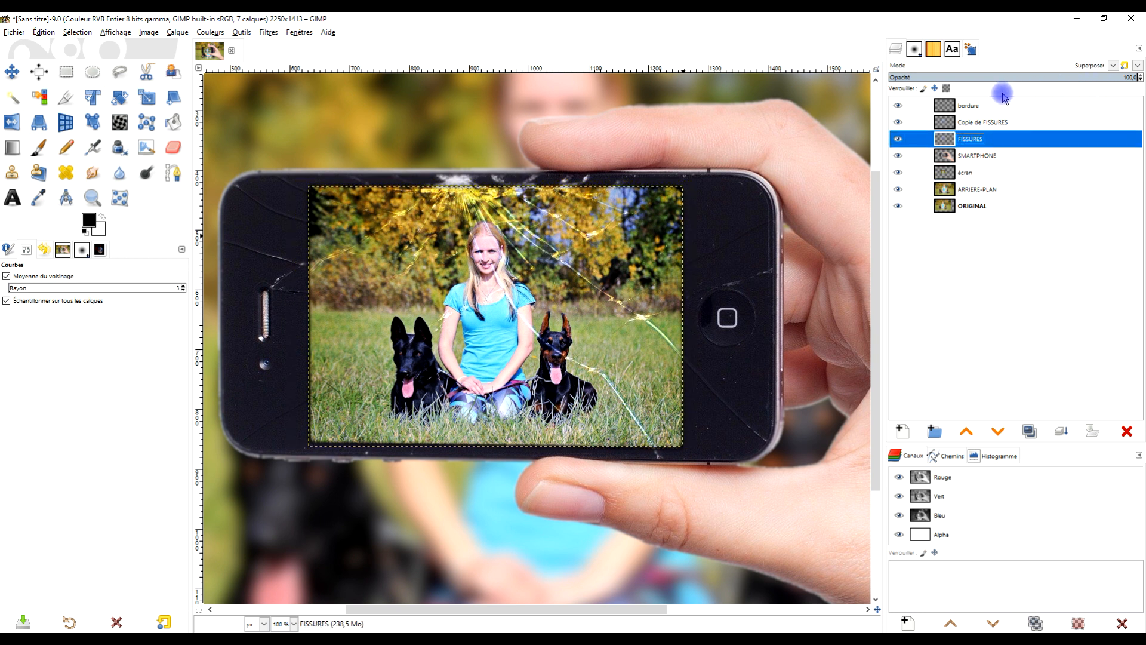
{"action": "left_click", "coordinate": [1014, 121]}
{"action": "left_click_drag", "start_coordinate": [1084, 75], "coordinate": [1068, 77]}
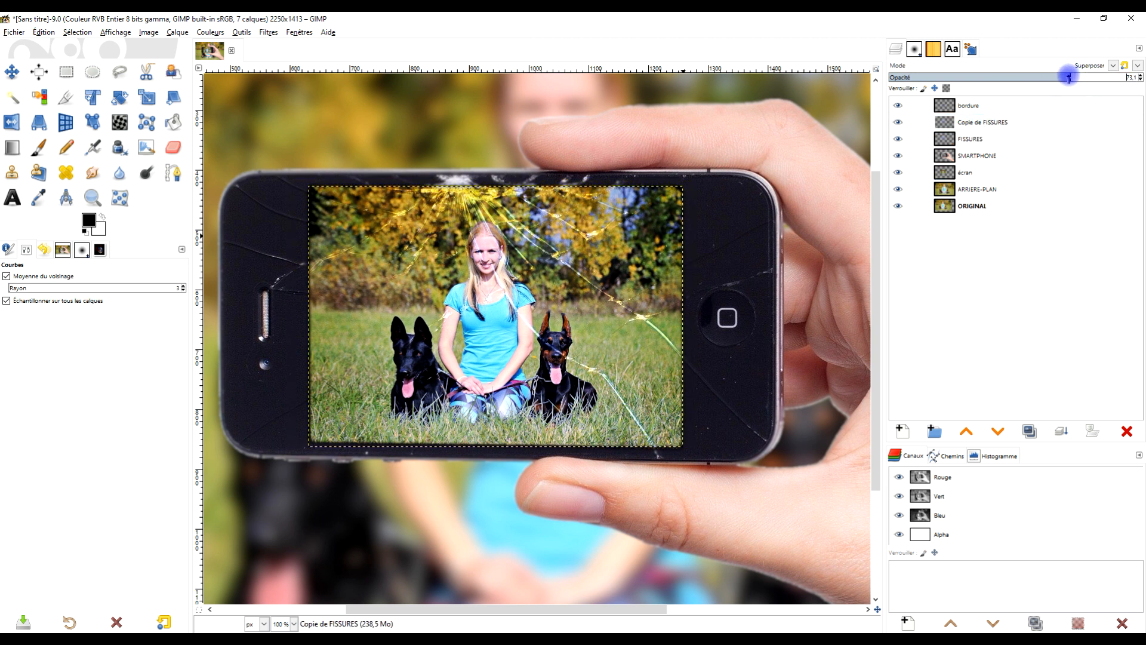
{"action": "left_click", "coordinate": [900, 124]}
{"action": "left_click", "coordinate": [900, 123]}
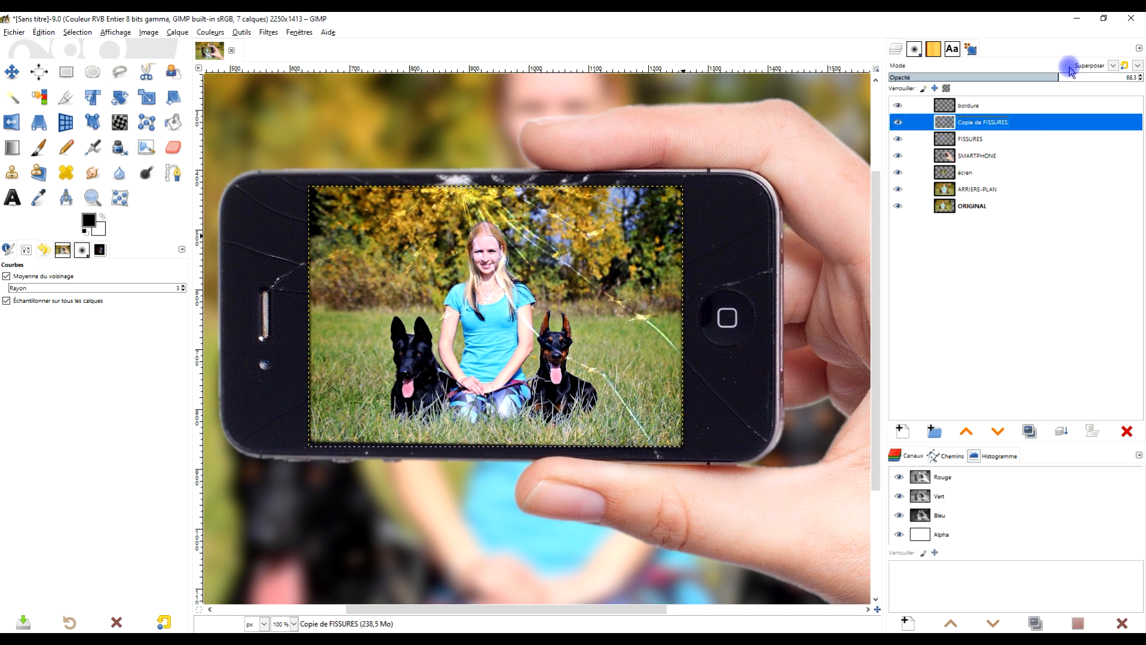
{"action": "left_click", "coordinate": [1088, 65]}
{"action": "left_click", "coordinate": [920, 460]}
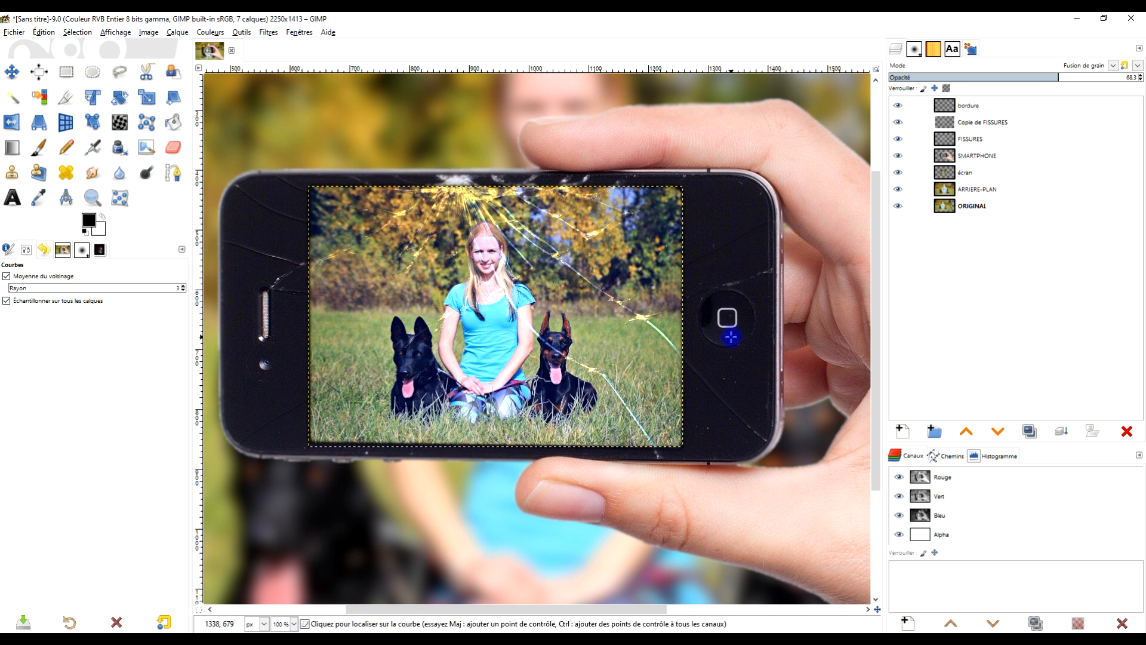
Warm the SMARTPHONE layer with Température de couleur, using an original temperature of about 5709 K and a desired temperature of about 8562 K.
{"action": "scroll", "coordinate": [731, 337], "scroll_direction": "down", "scroll_amount": 2}
{"action": "left_click_drag", "start_coordinate": [769, 339], "coordinate": [627, 373]}
{"action": "left_click", "coordinate": [991, 194]}
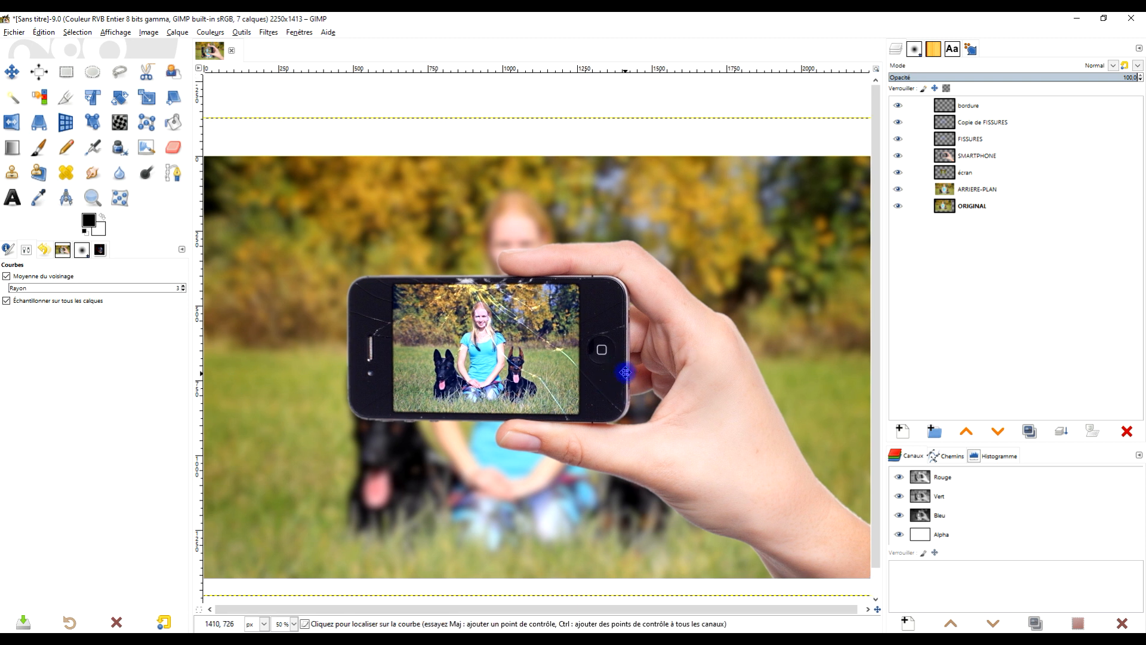
{"action": "mouse_move", "coordinate": [715, 381]}
{"action": "left_mouse_down"}
{"action": "mouse_move", "coordinate": [707, 370]}
{"action": "mouse_move", "coordinate": [731, 376]}
{"action": "left_mouse_up"}
{"action": "left_click", "coordinate": [1001, 159]}
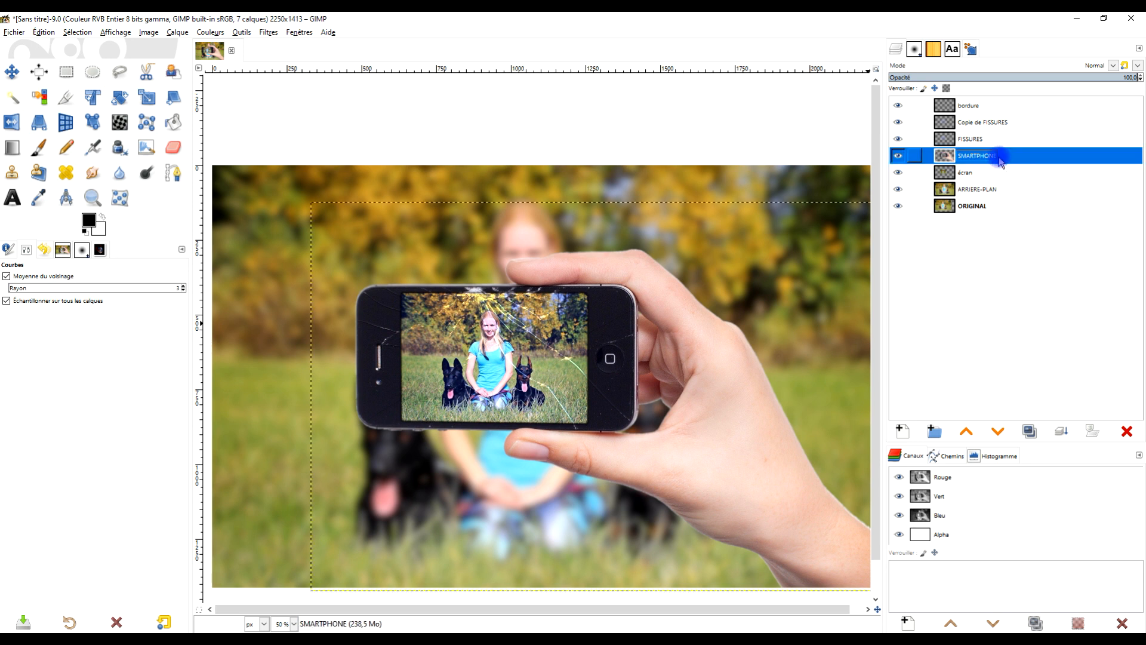
{"action": "left_click", "coordinate": [207, 32]}
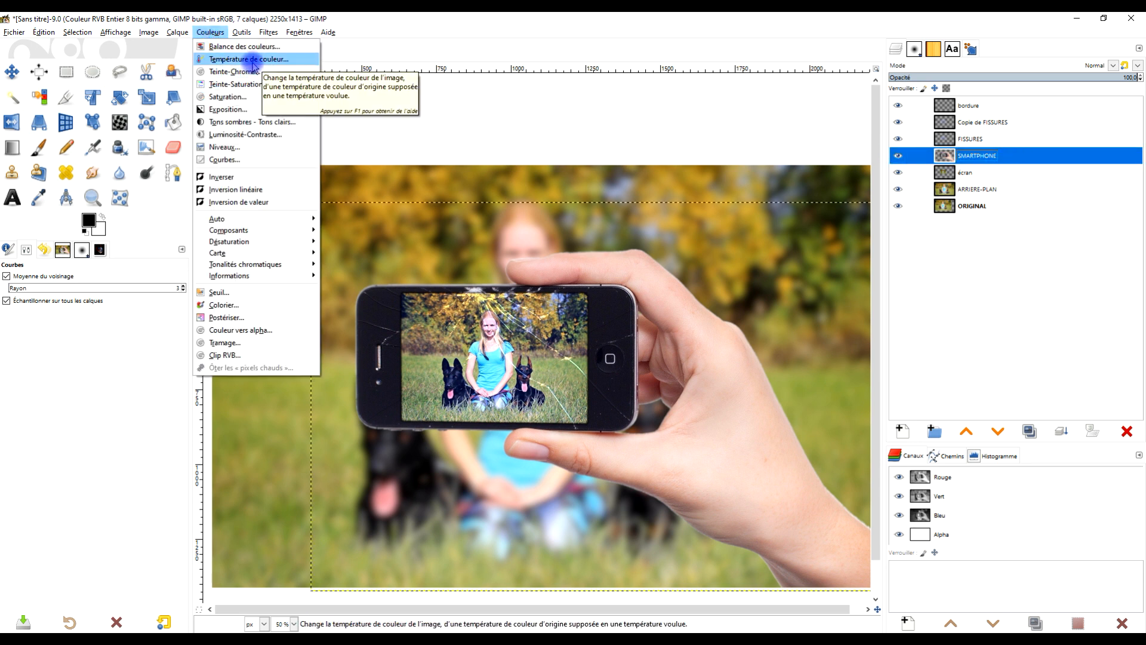
{"action": "left_click", "coordinate": [252, 59]}
{"action": "mouse_move", "coordinate": [103, 148]}
{"action": "left_mouse_down"}
{"action": "mouse_move", "coordinate": [85, 149]}
{"action": "mouse_move", "coordinate": [120, 149]}
{"action": "left_mouse_up"}
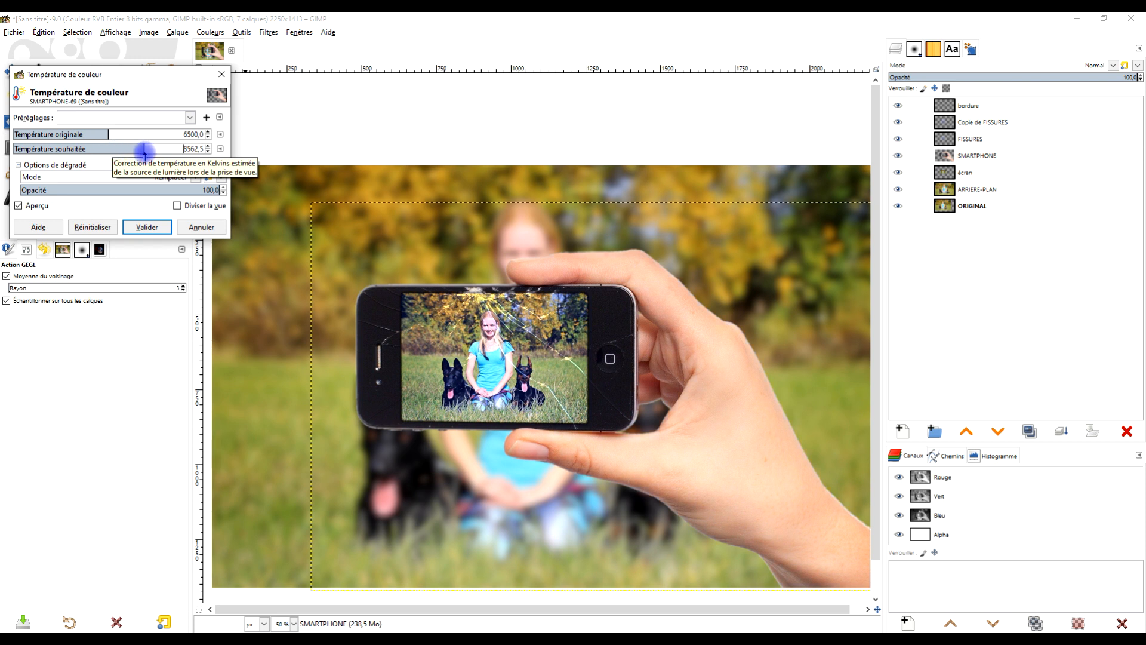
{"action": "left_click", "coordinate": [91, 134]}
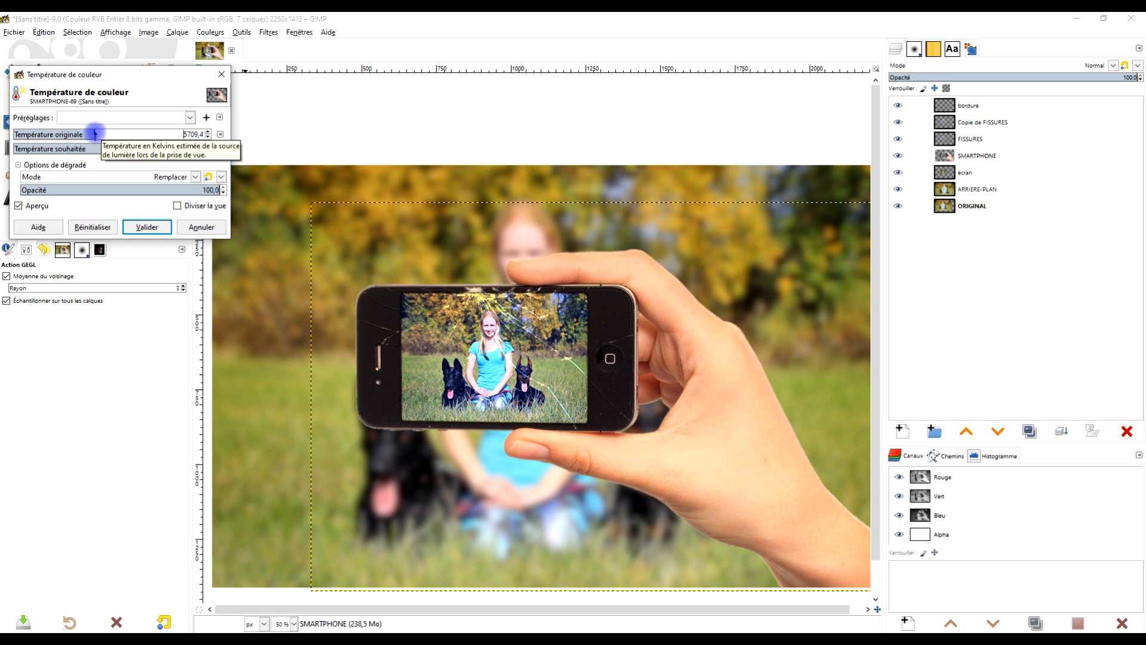
{"action": "left_click", "coordinate": [147, 227]}
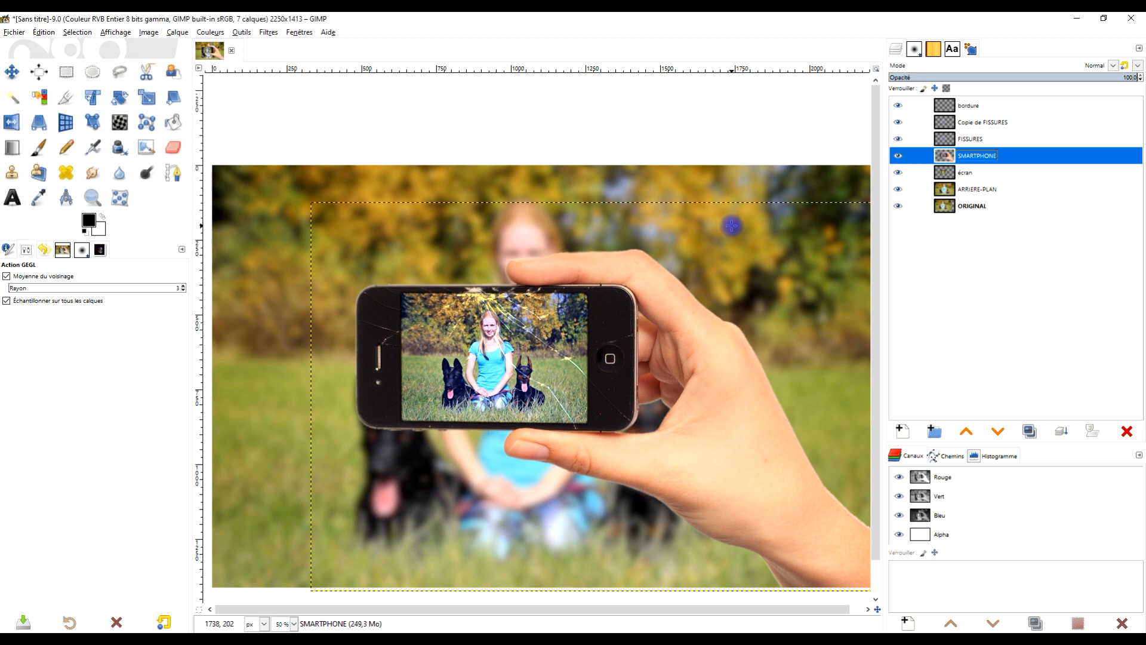
Frame the phone, hand and blurred portrait with a rectangular selection of about 1492 × 1198 px at position 340, 102.
{"action": "left_click", "coordinate": [1005, 187]}
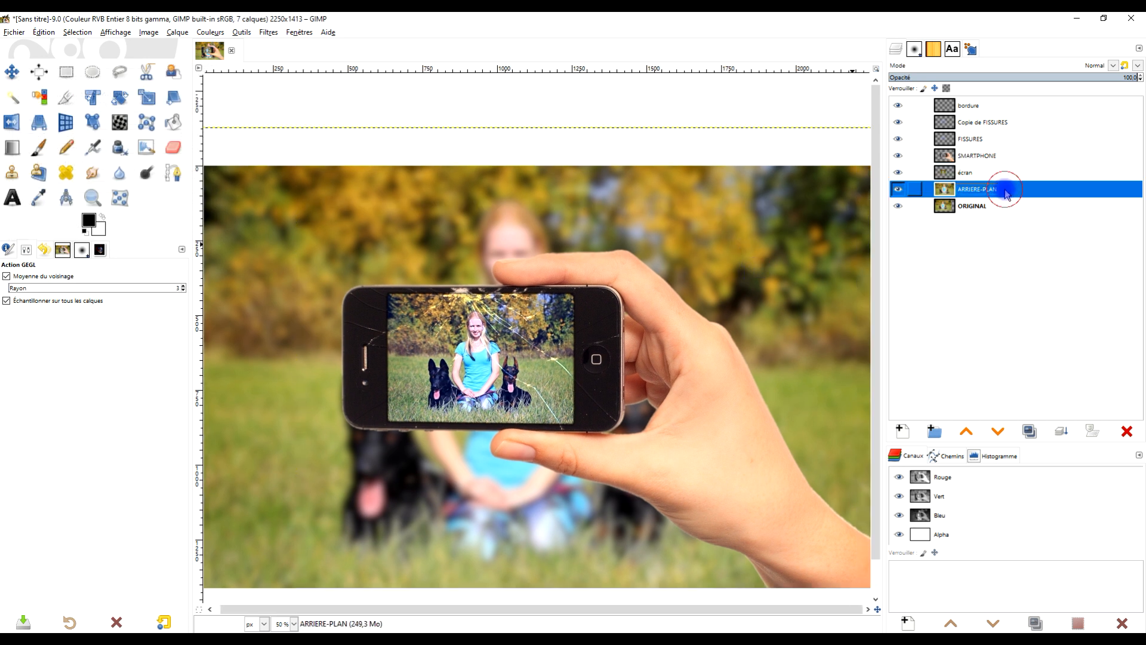
{"action": "left_click", "coordinate": [65, 73]}
{"action": "left_click_drag", "start_coordinate": [287, 192], "coordinate": [769, 557]}
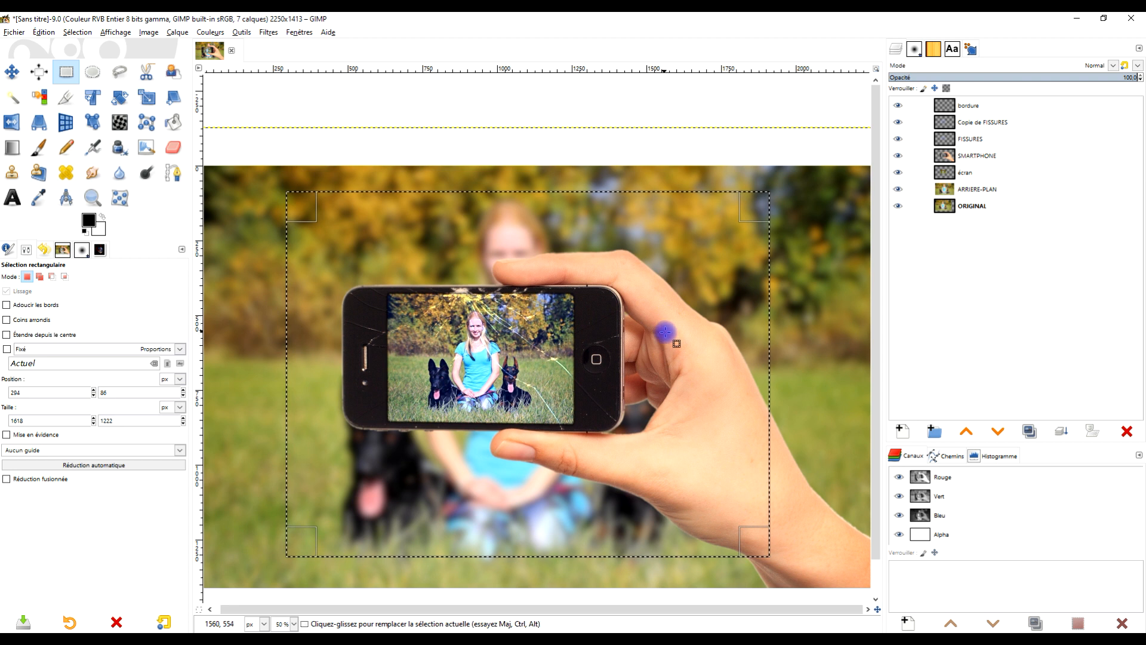
{"action": "left_click_drag", "start_coordinate": [748, 361], "coordinate": [724, 359]}
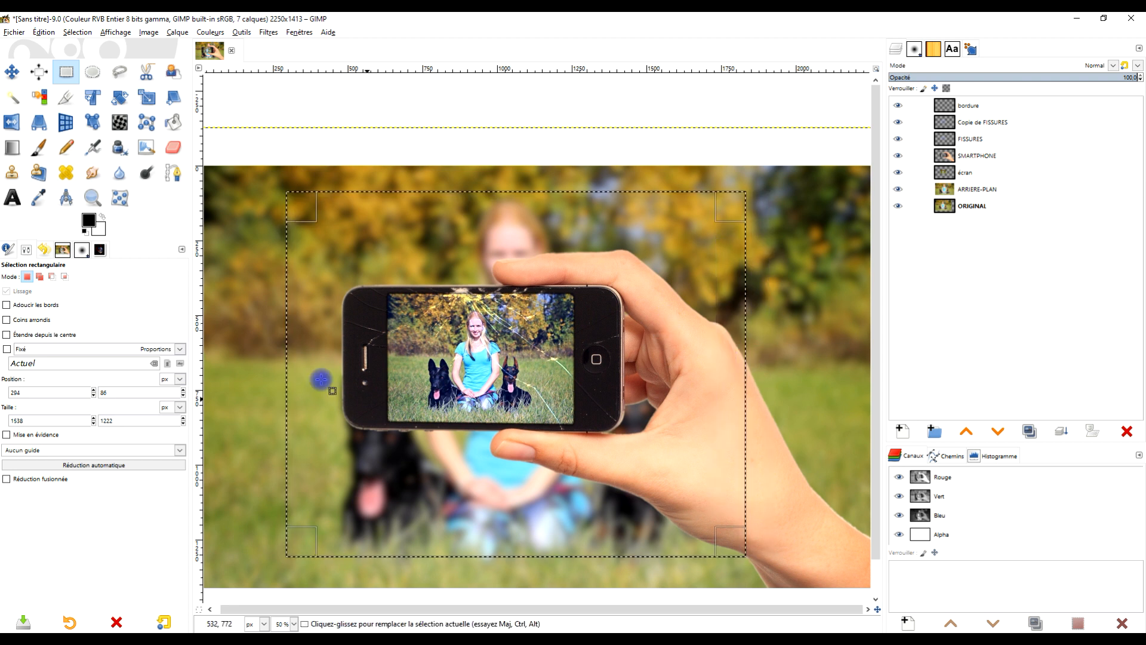
{"action": "left_click_drag", "start_coordinate": [305, 327], "coordinate": [319, 328]}
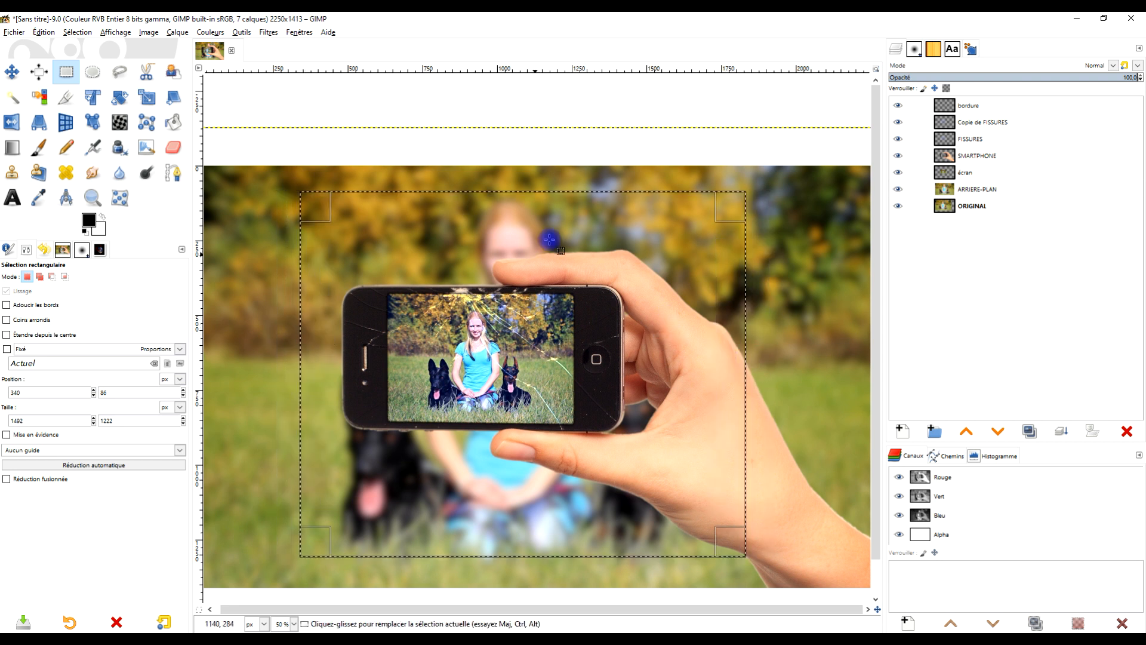
{"action": "left_click_drag", "start_coordinate": [560, 212], "coordinate": [559, 217]}
{"action": "left_click_drag", "start_coordinate": [495, 540], "coordinate": [494, 535]}
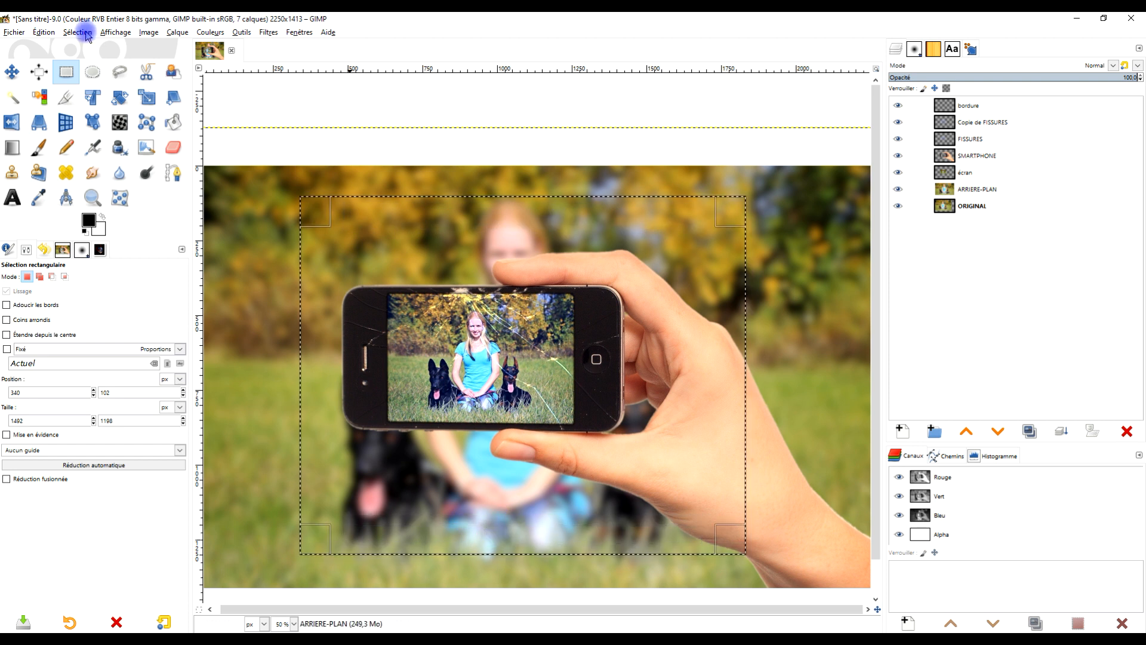
Copy everything visible inside the rectangular selection and paste it as a new image.
{"action": "left_click", "coordinate": [77, 32]}
{"action": "mouse_move", "coordinate": [43, 32]}
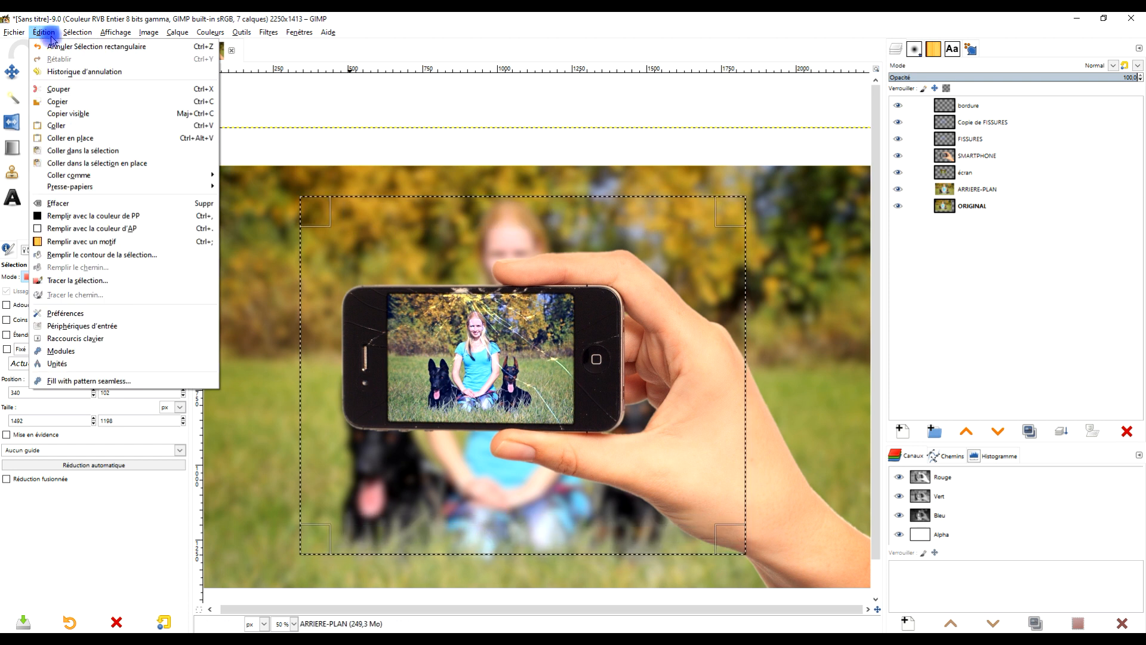
{"action": "left_click", "coordinate": [80, 113]}
{"action": "left_click", "coordinate": [43, 32]}
{"action": "mouse_move", "coordinate": [191, 174]}
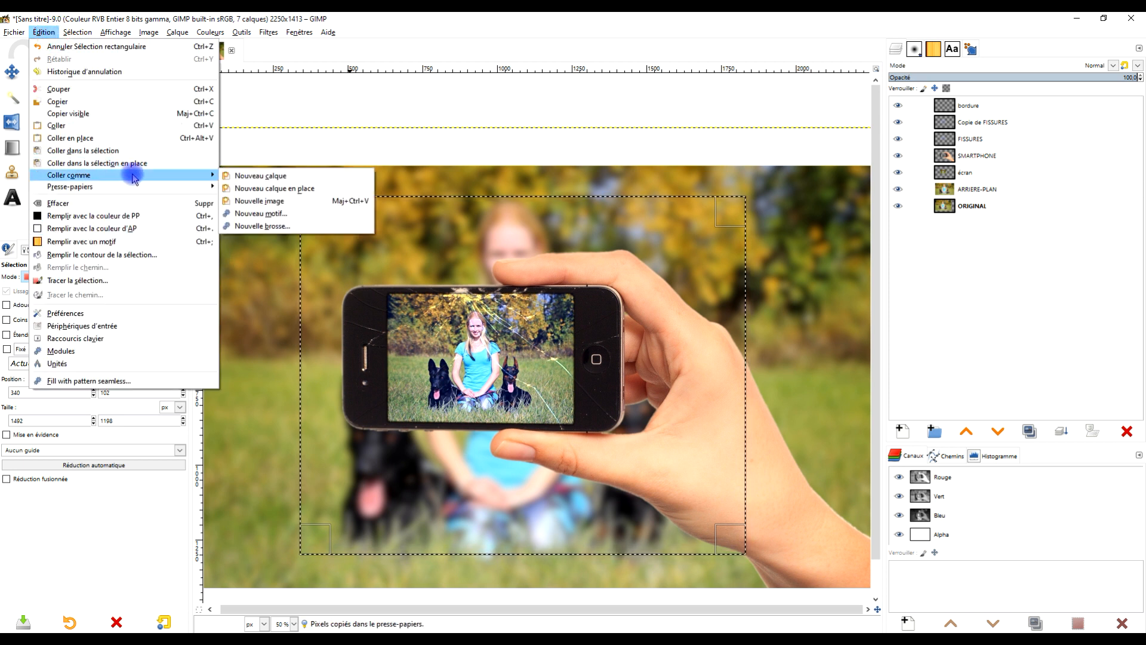
{"action": "left_click", "coordinate": [256, 210]}
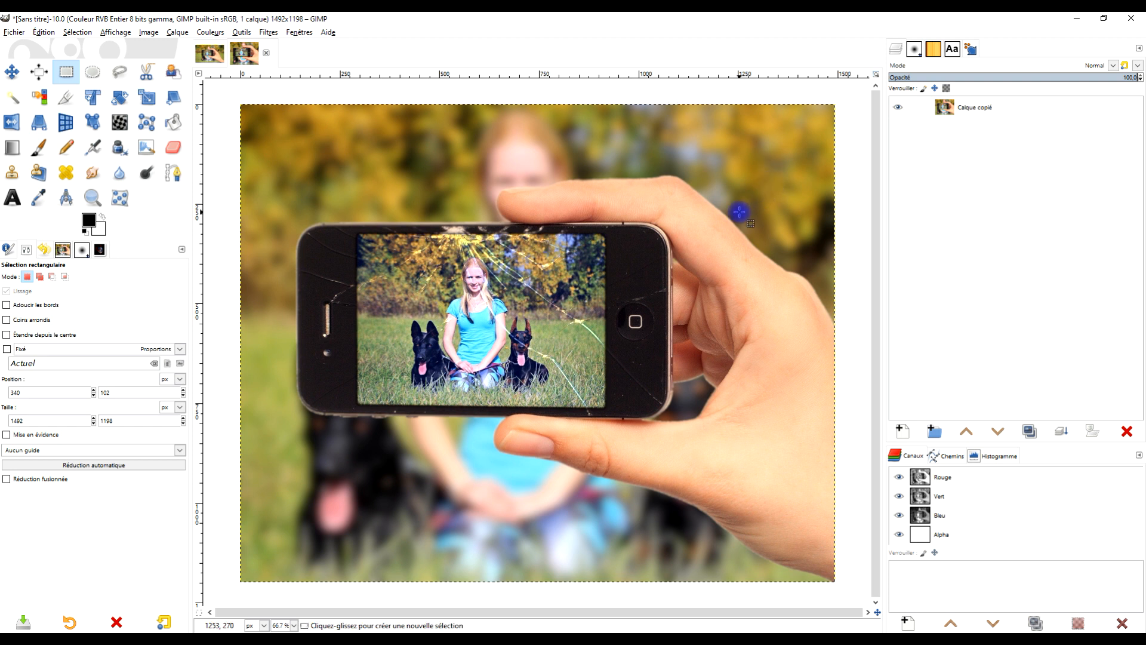